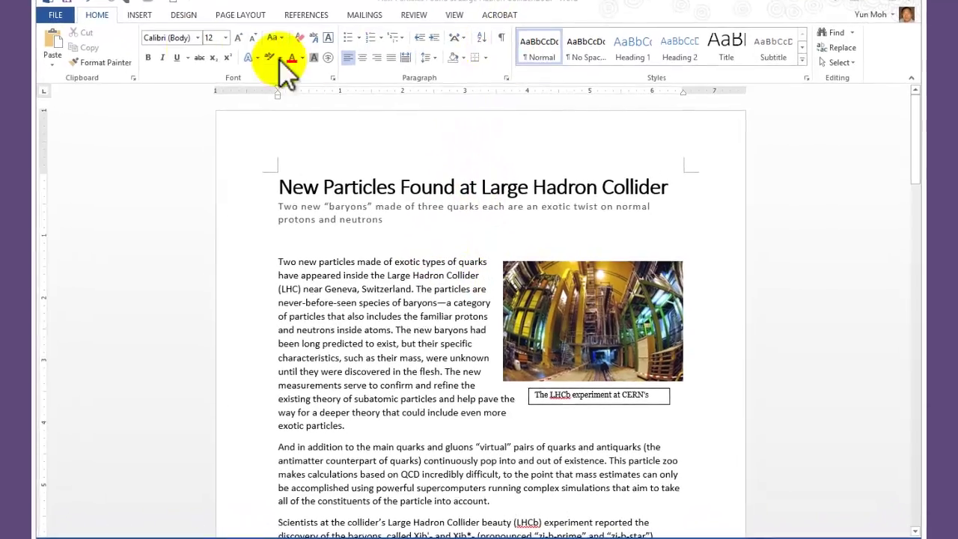
- Show the hidden formatting marks and place the cursor at the end of the first body paragraph
{"action": "left_click", "coordinate": [503, 25]}
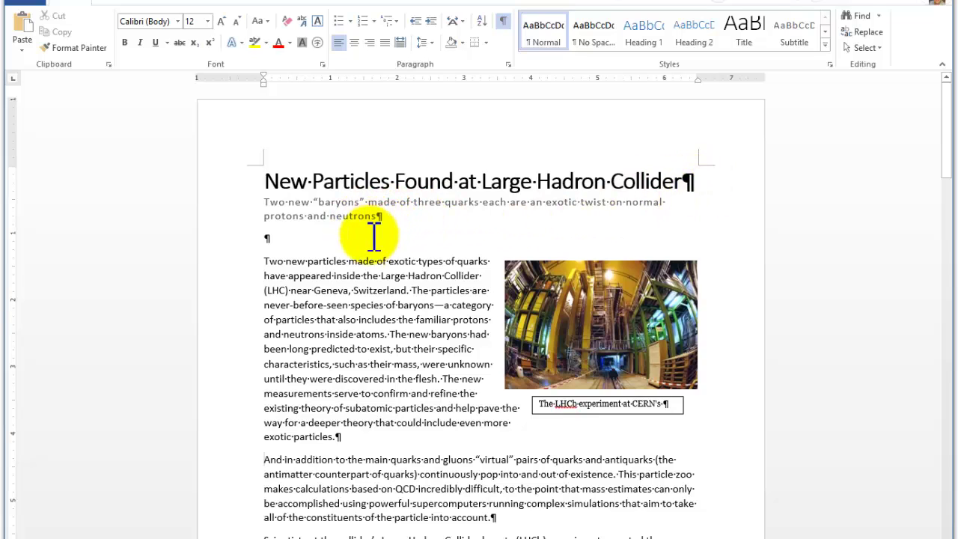
{"action": "left_click", "coordinate": [280, 242]}
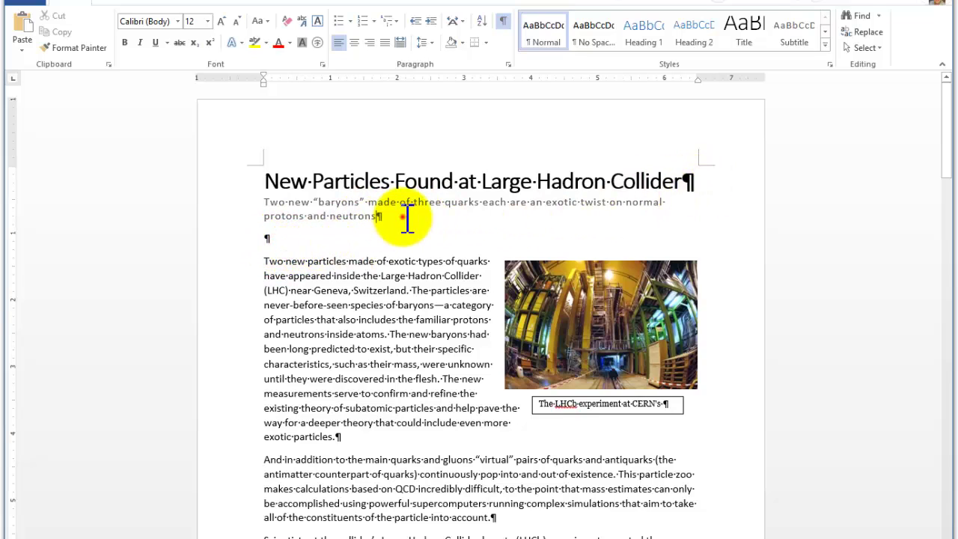
{"action": "left_click", "coordinate": [377, 440]}
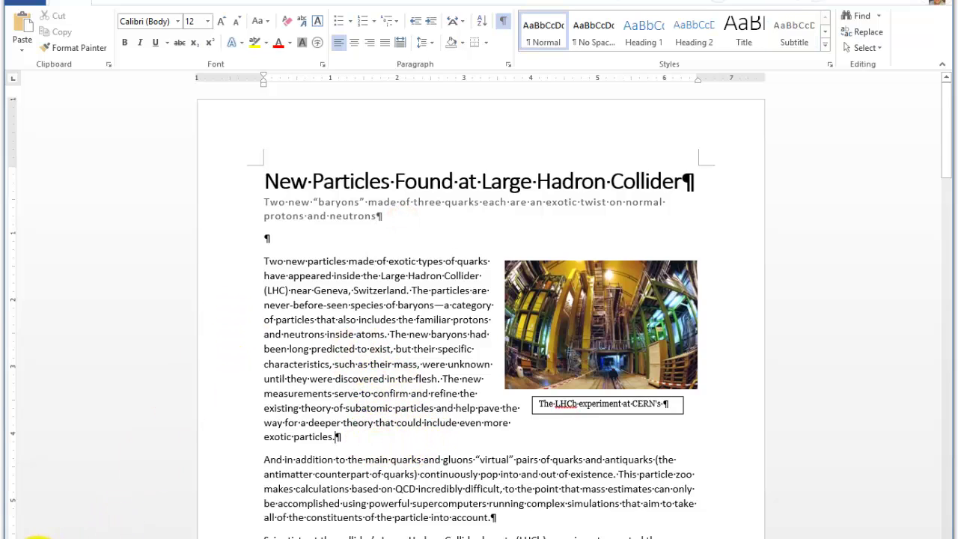
{"action": "key", "text": "ctrl+f"}
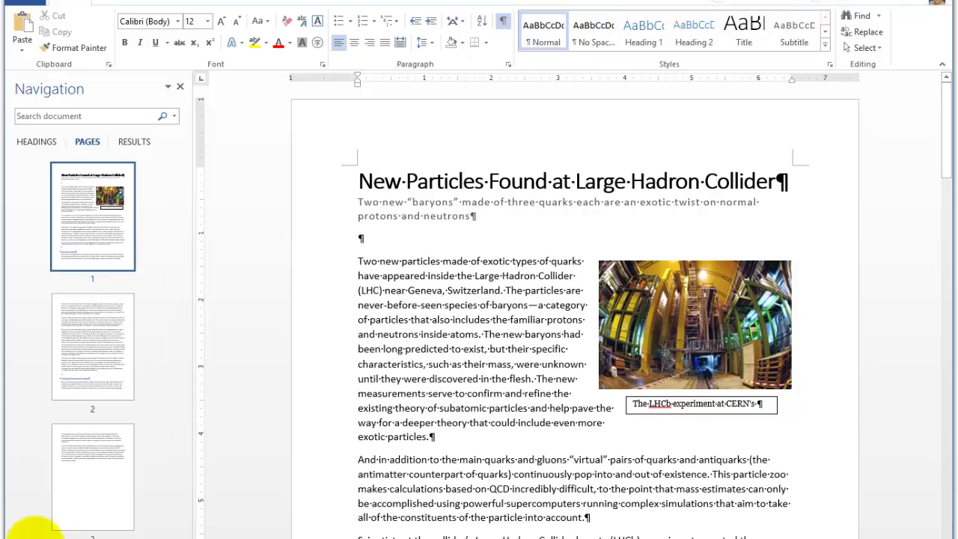
{"action": "left_click", "coordinate": [179, 88]}
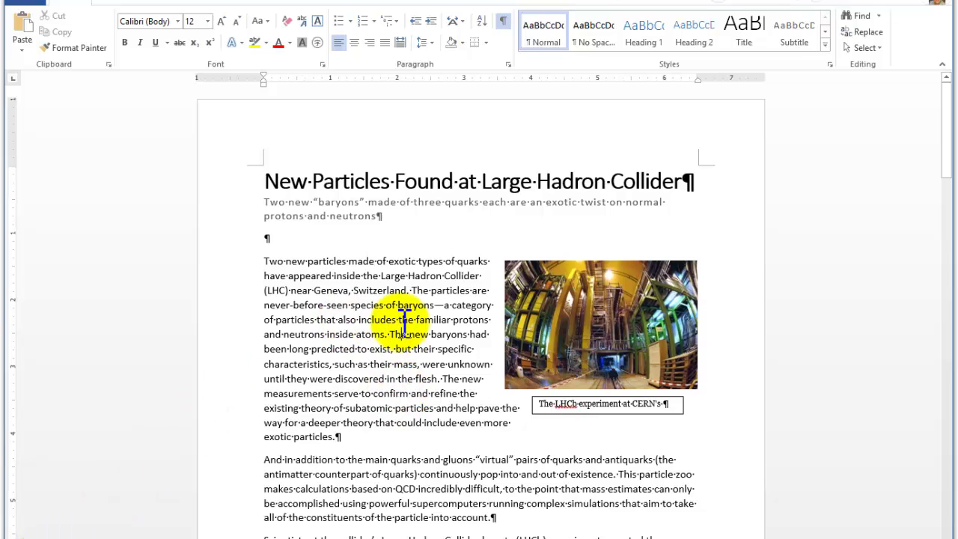
{"action": "mouse_move", "coordinate": [405, 322]}
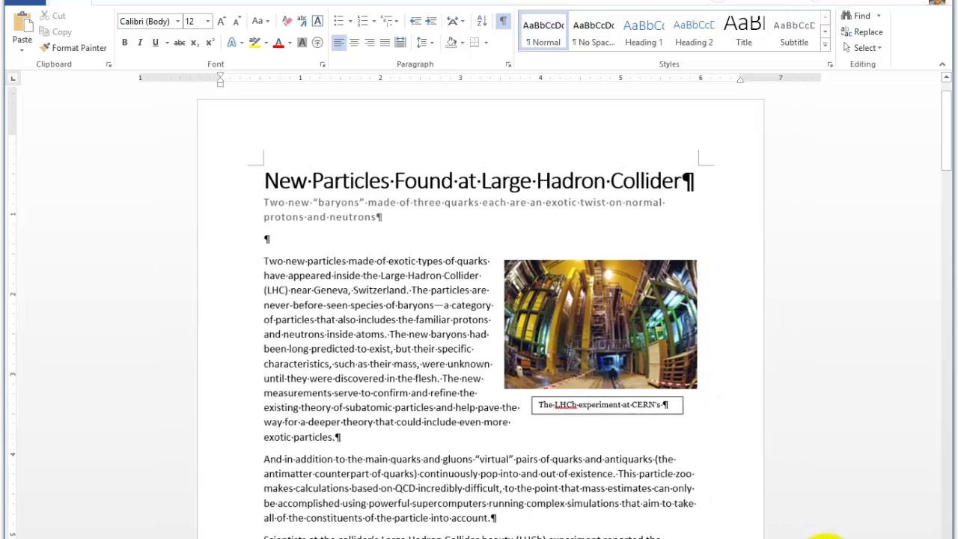
- Hide the formatting marks and show them again
{"action": "left_click", "coordinate": [418, 308]}
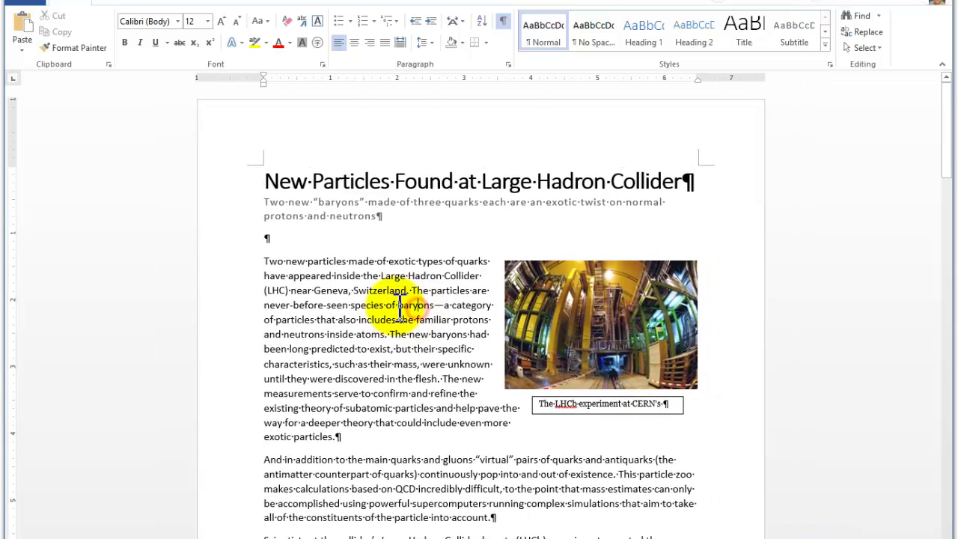
{"action": "left_click", "coordinate": [500, 23]}
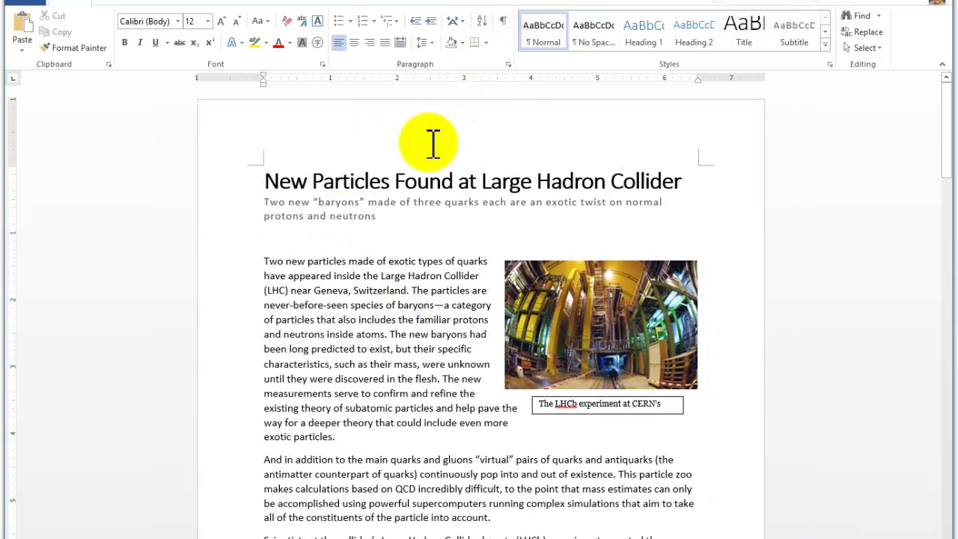
{"action": "left_click", "coordinate": [503, 22]}
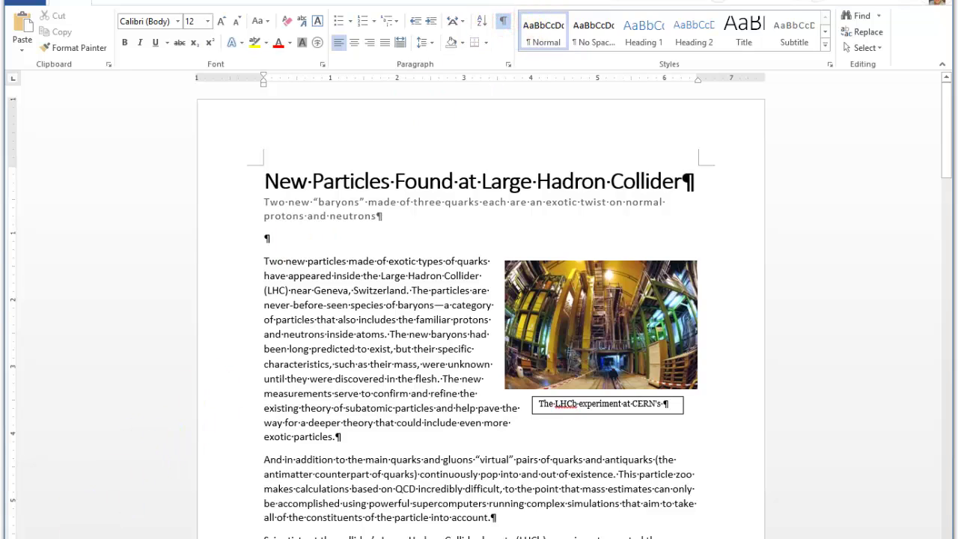
- Preview the document in one-page and multiple-page views, and return the zoom to 100%
{"action": "left_click", "coordinate": [42, 533]}
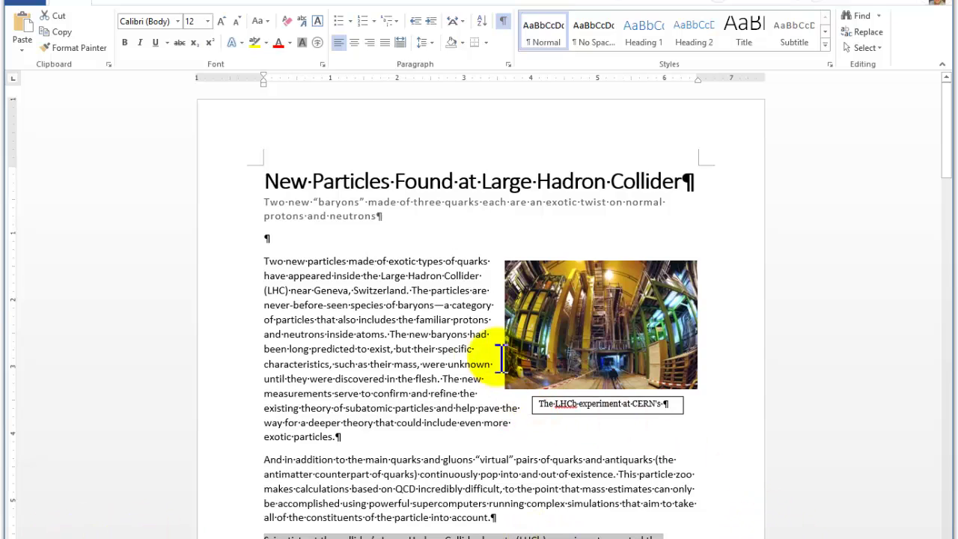
{"action": "left_click", "coordinate": [460, 2]}
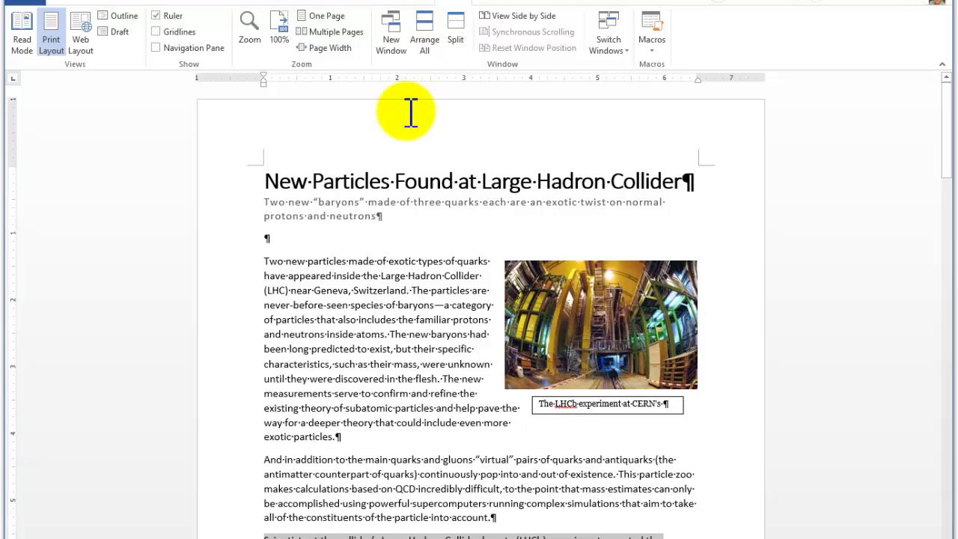
{"action": "left_click", "coordinate": [326, 17]}
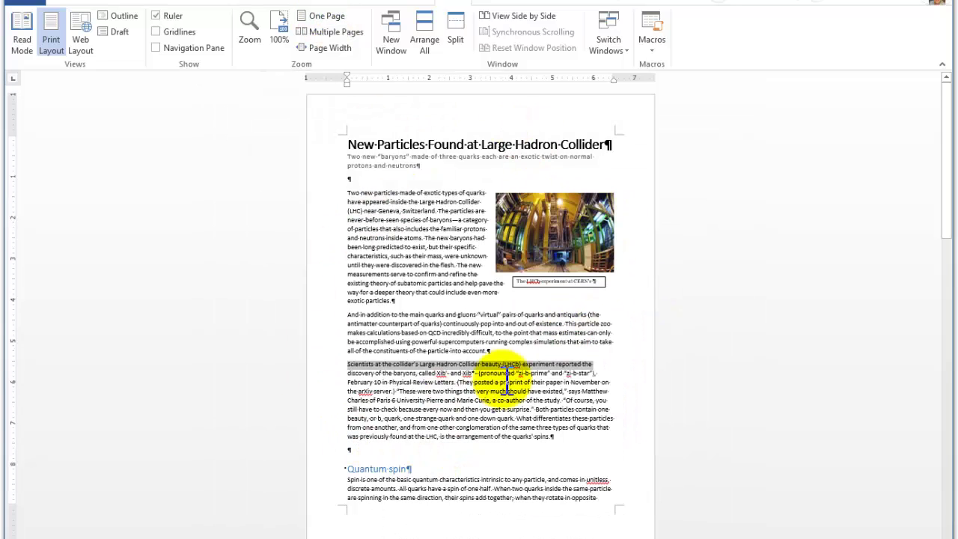
{"action": "left_click", "coordinate": [323, 33]}
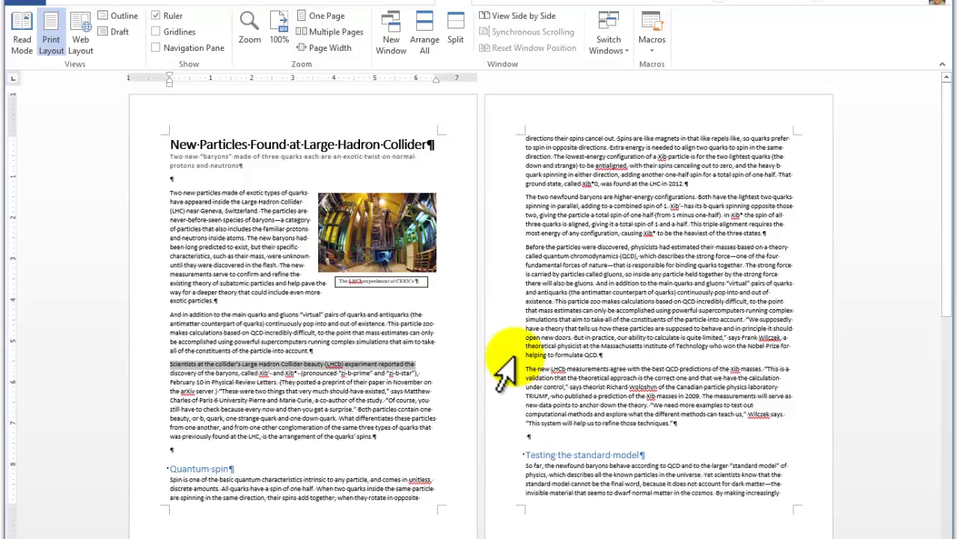
{"action": "left_click", "coordinate": [280, 24]}
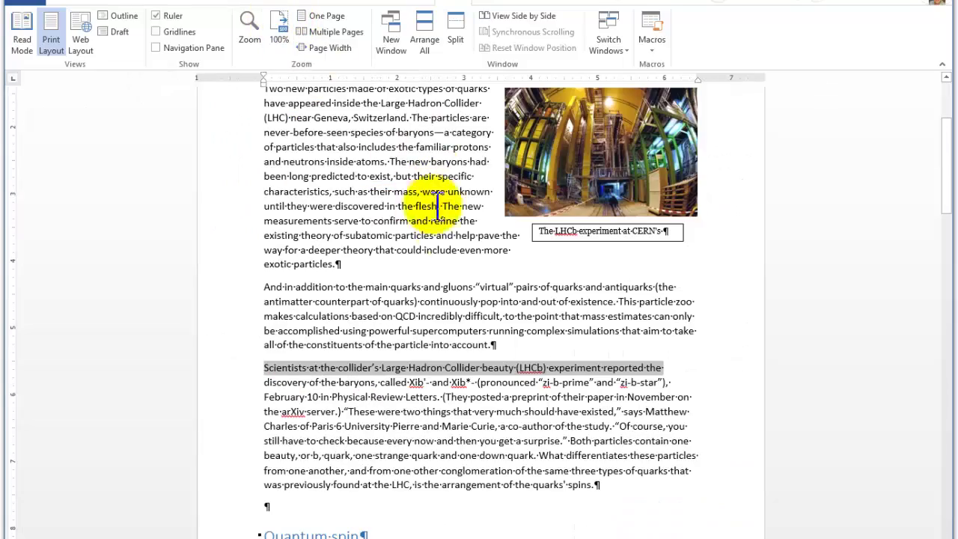
{"action": "scroll", "coordinate": [455, 227], "scroll_direction": "up", "scroll_amount": 1}
{"action": "scroll", "coordinate": [451, 232], "scroll_direction": "up", "scroll_amount": 5}
{"action": "scroll", "coordinate": [430, 296], "scroll_direction": "down", "scroll_amount": 2}
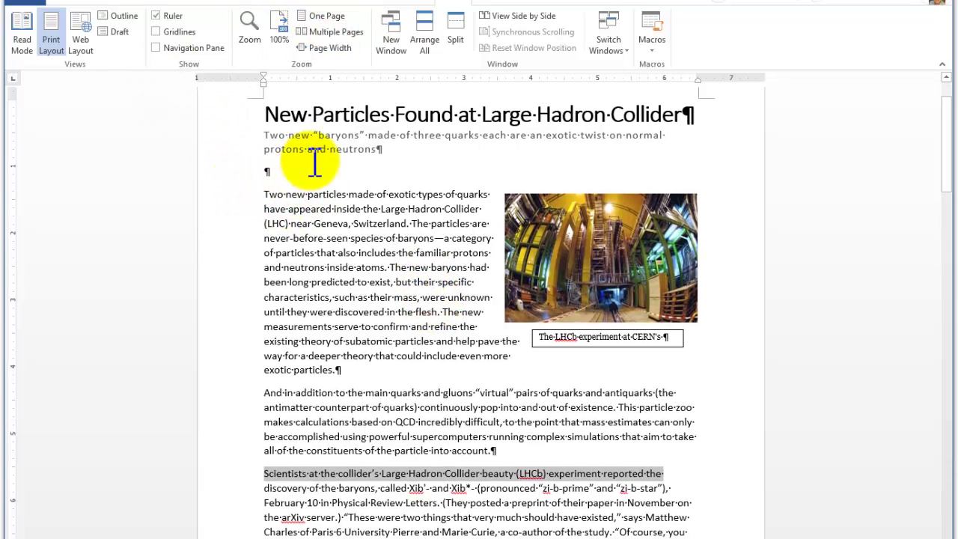
{"action": "left_click", "coordinate": [71, 2]}
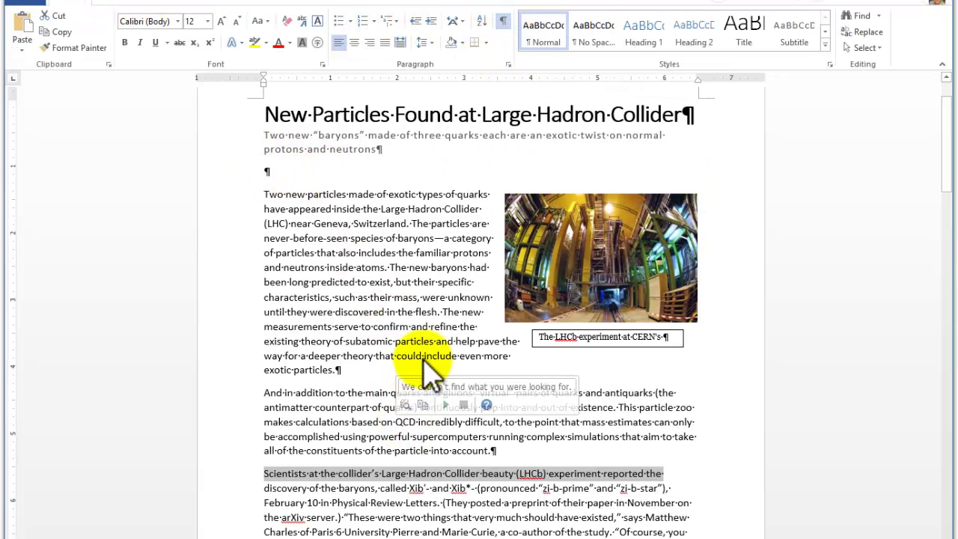
{"action": "mouse_move", "coordinate": [424, 346]}
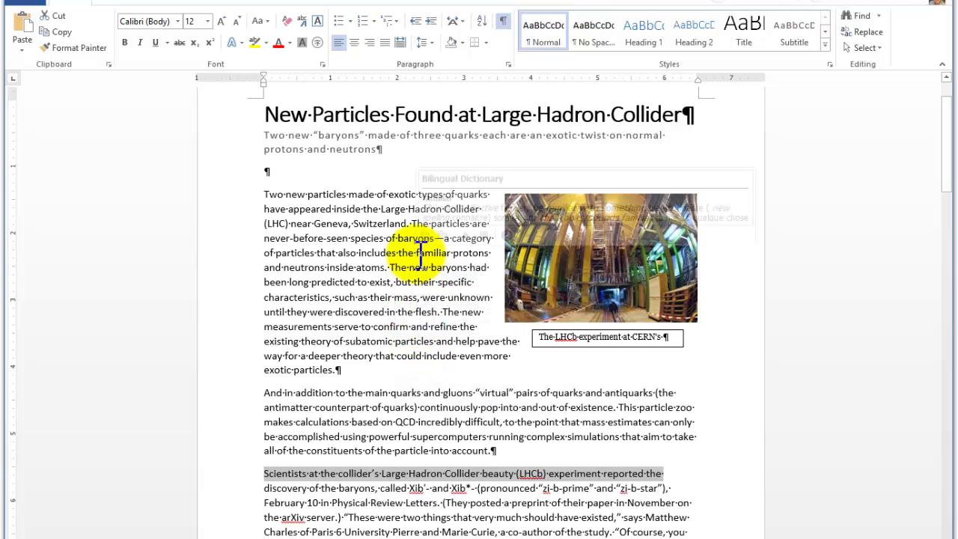
{"action": "mouse_move", "coordinate": [387, 225]}
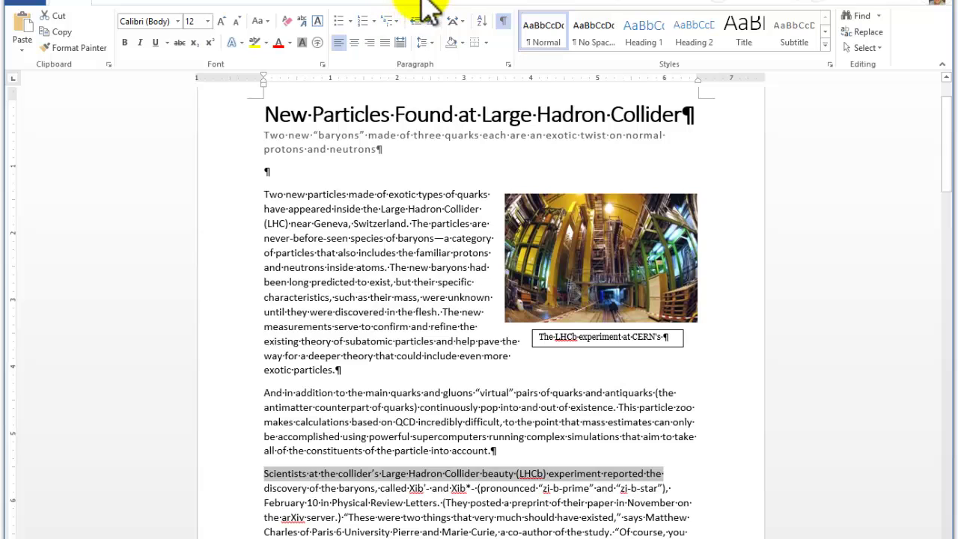
- Review the available page break and section break types without inserting one
{"action": "left_click", "coordinate": [225, 1]}
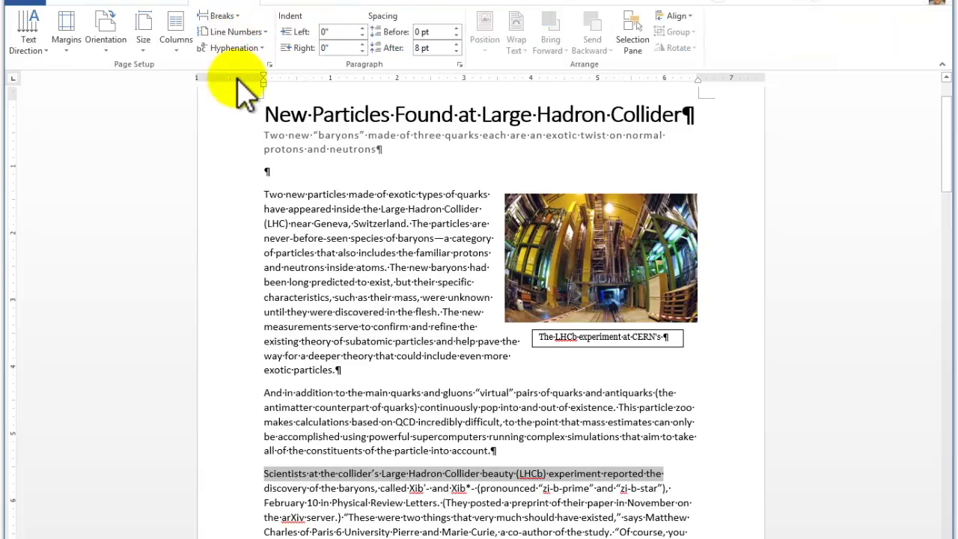
{"action": "left_click", "coordinate": [222, 16]}
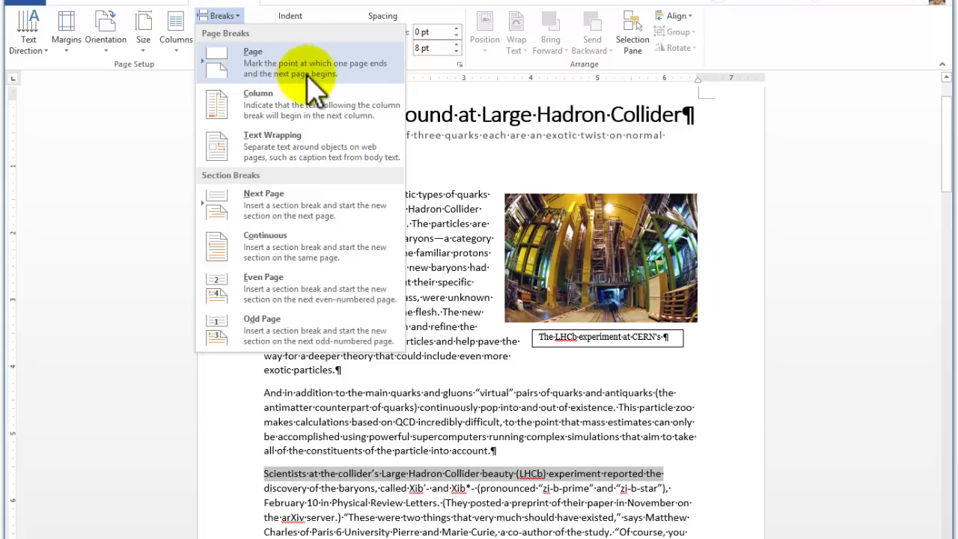
{"action": "left_click", "coordinate": [430, 254]}
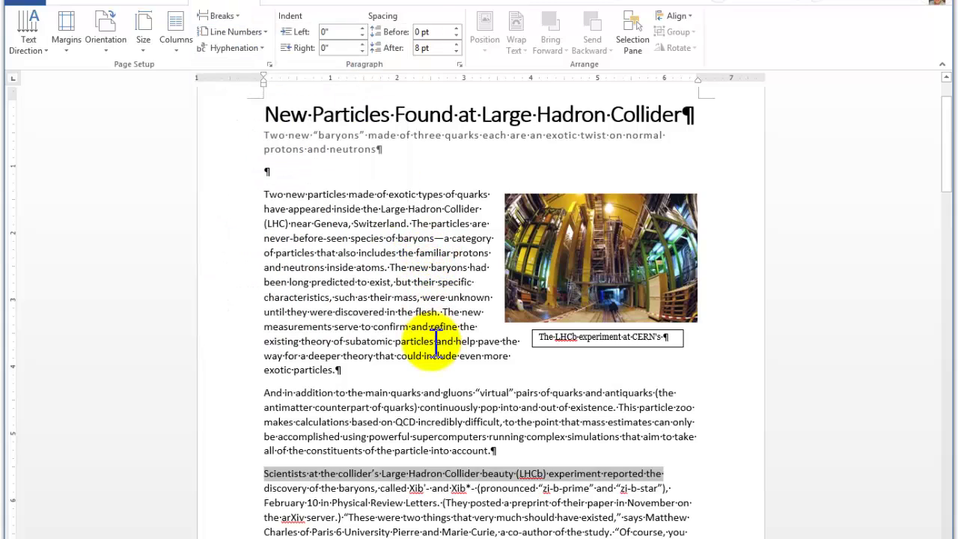
- Zoom the document to fit one whole page and bring the first page into view
{"action": "scroll", "coordinate": [427, 352], "scroll_direction": "down", "scroll_amount": 4}
{"action": "scroll", "coordinate": [441, 352], "scroll_direction": "down", "scroll_amount": 3}
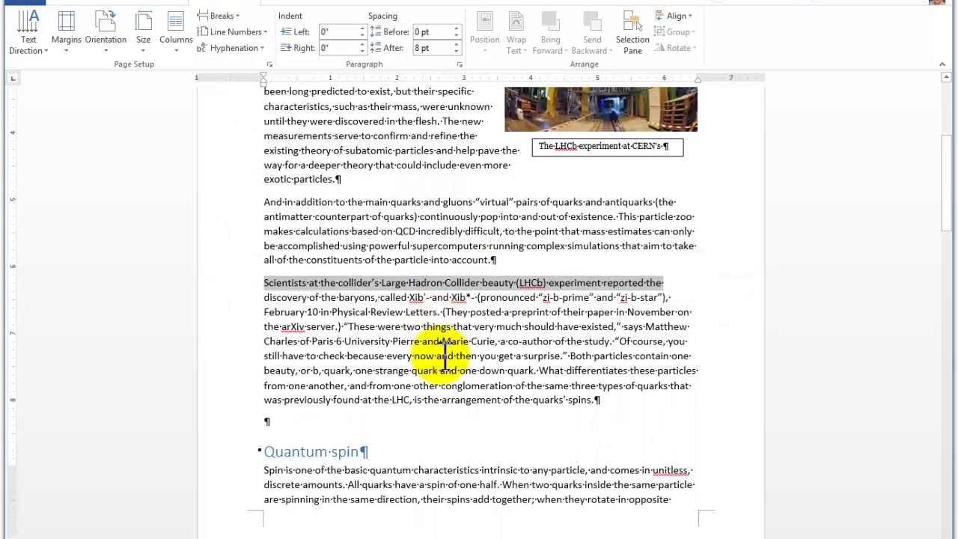
{"action": "scroll", "coordinate": [448, 347], "scroll_direction": "up", "scroll_amount": 2}
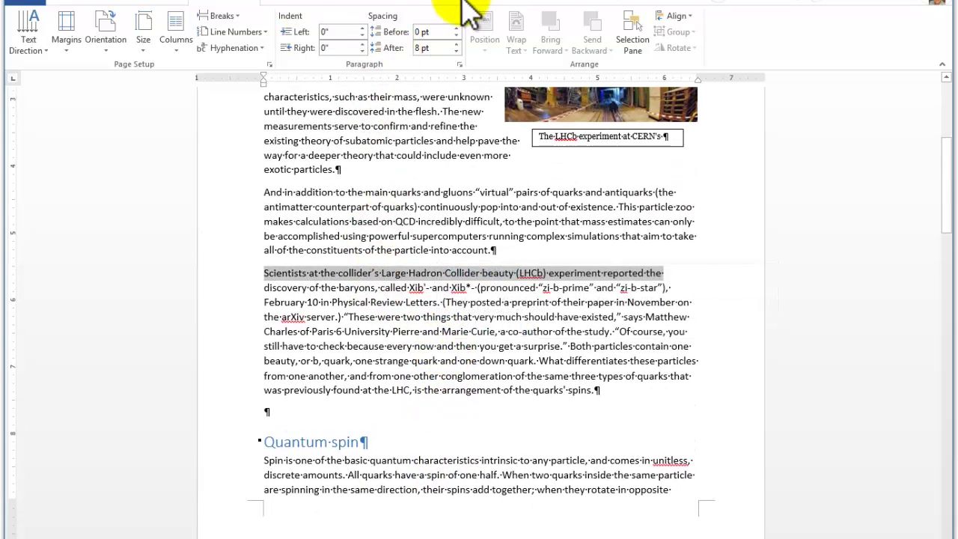
{"action": "left_click", "coordinate": [440, 3]}
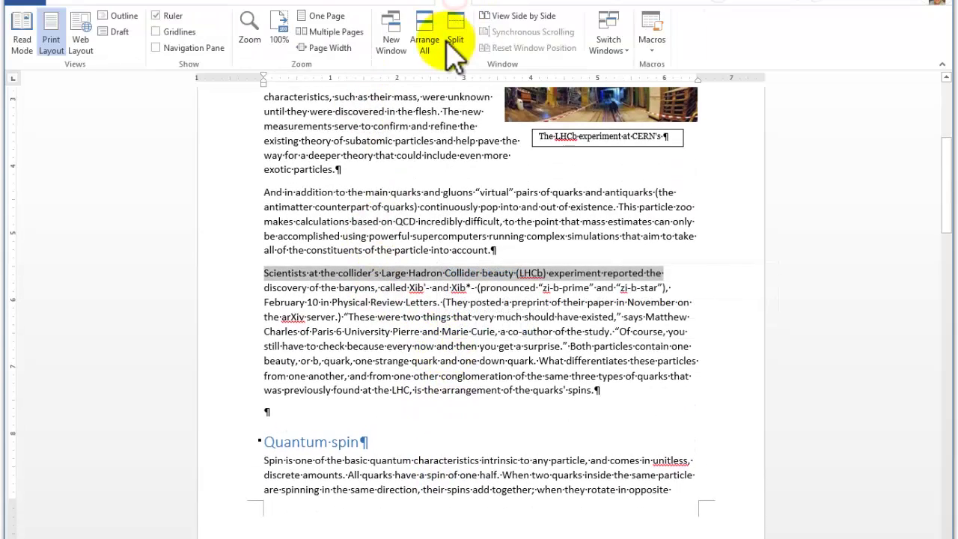
{"action": "left_click", "coordinate": [320, 15]}
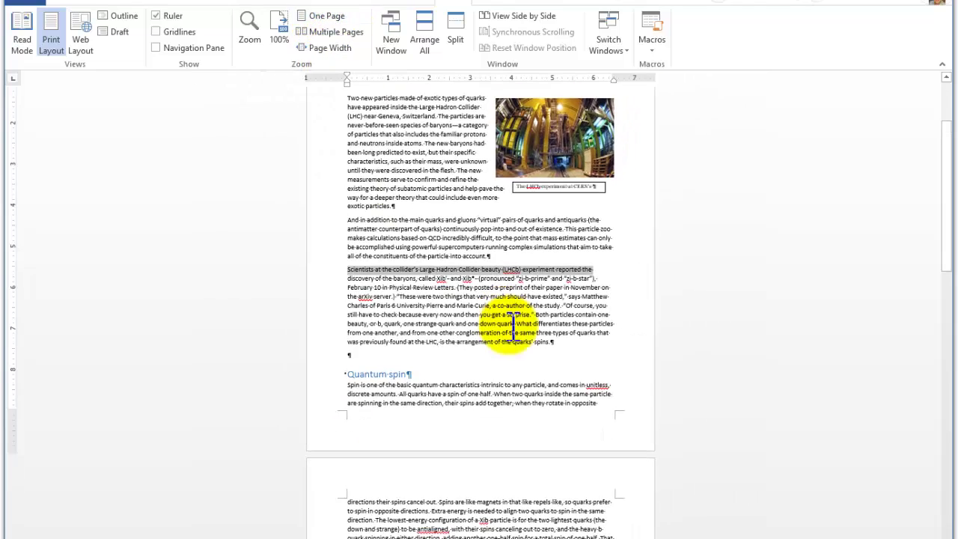
{"action": "scroll", "coordinate": [569, 366], "scroll_direction": "up", "scroll_amount": 2}
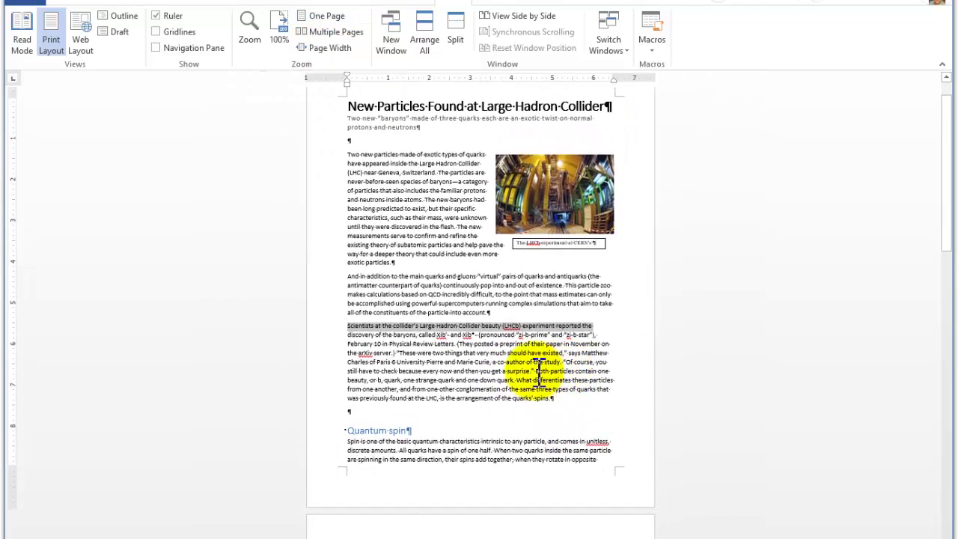
- Check which styles are applied to the document title, the Quantum spin heading and the first body paragraph
{"action": "left_click", "coordinate": [527, 361]}
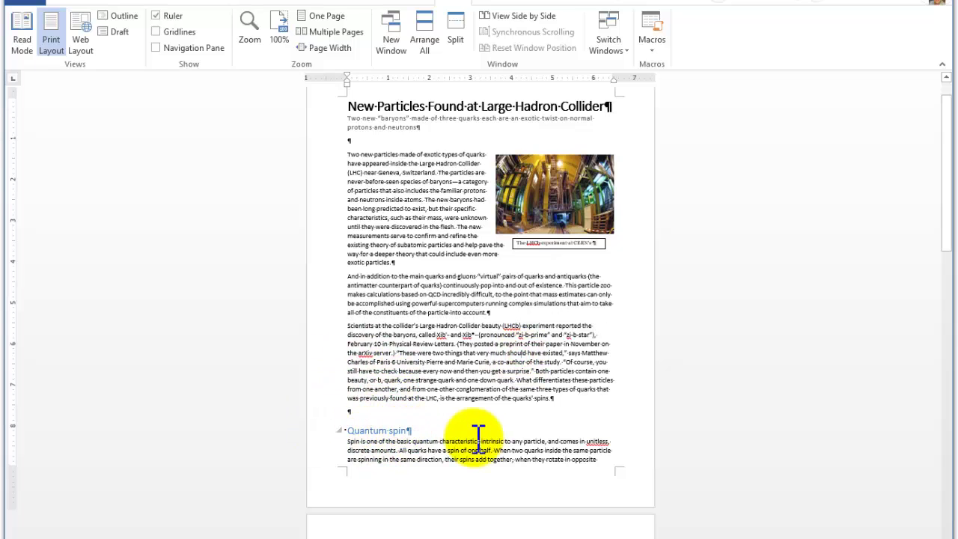
{"action": "left_click", "coordinate": [376, 430]}
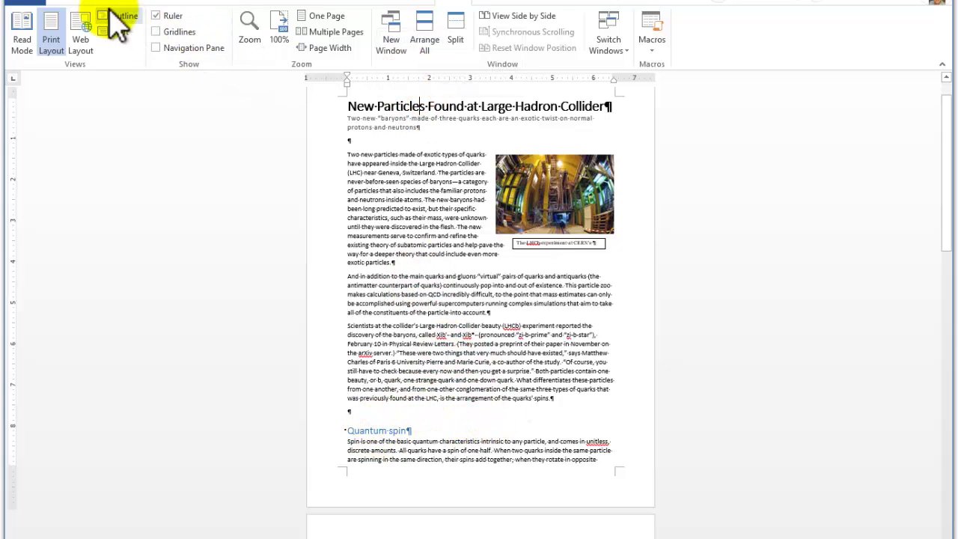
{"action": "left_click", "coordinate": [68, 3]}
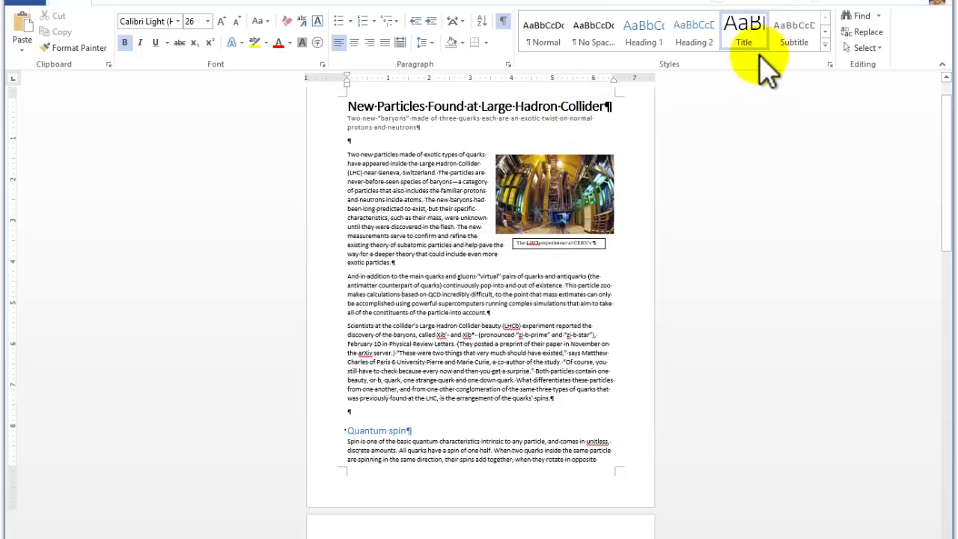
{"action": "mouse_move", "coordinate": [511, 102]}
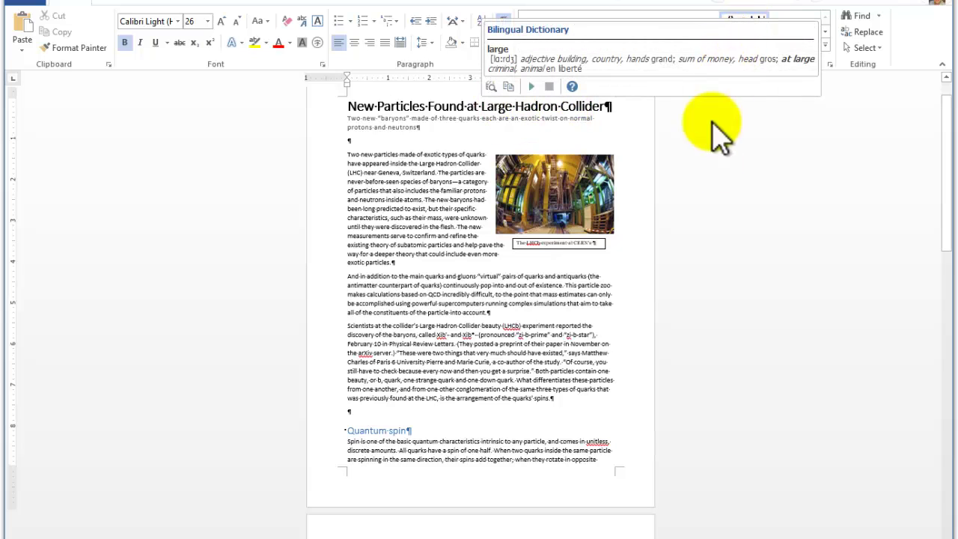
{"action": "left_click", "coordinate": [377, 430]}
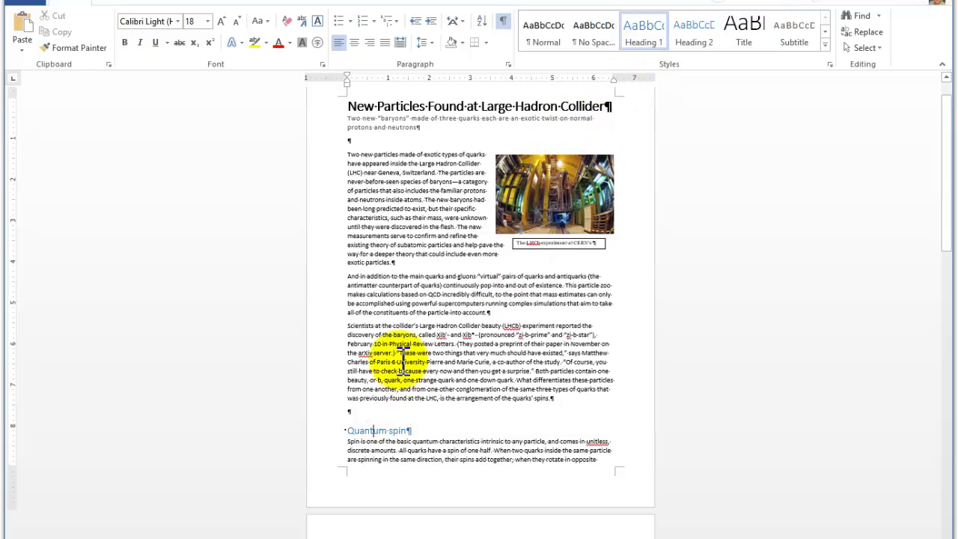
{"action": "left_click", "coordinate": [408, 214]}
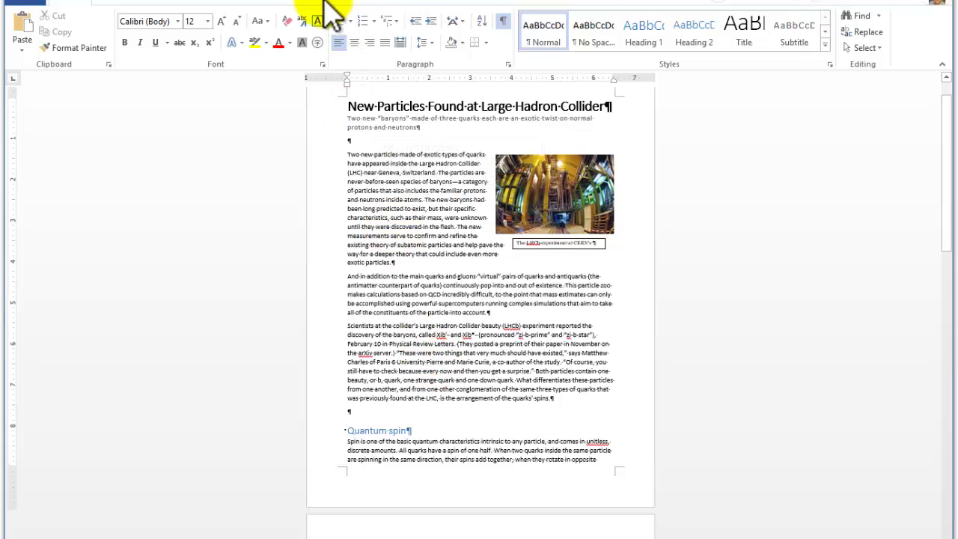
- Select from the end of the Quantum spin heading into the third line of the paragraph below it
{"action": "left_click", "coordinate": [213, 2]}
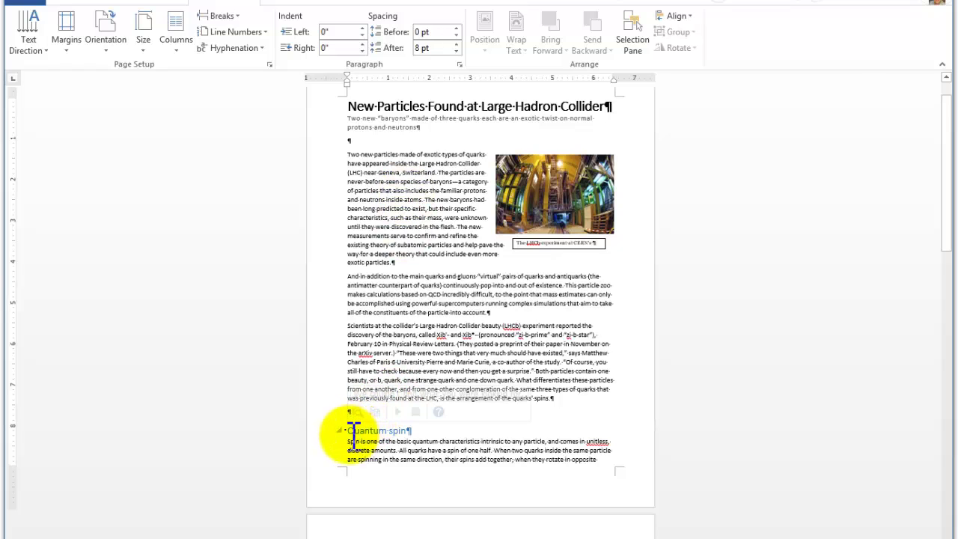
{"action": "scroll", "coordinate": [549, 375], "scroll_direction": "down", "scroll_amount": 1}
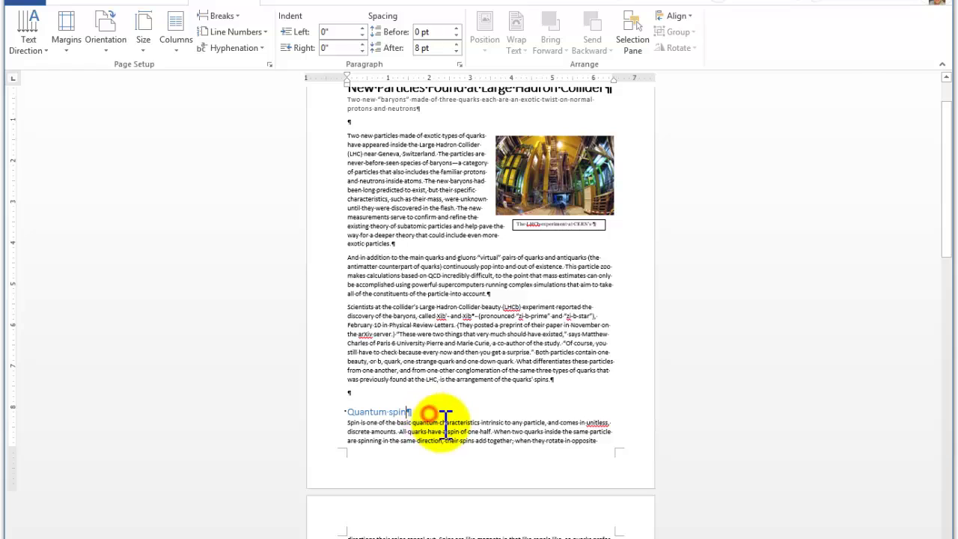
{"action": "left_click_drag", "start_coordinate": [447, 417], "coordinate": [445, 441]}
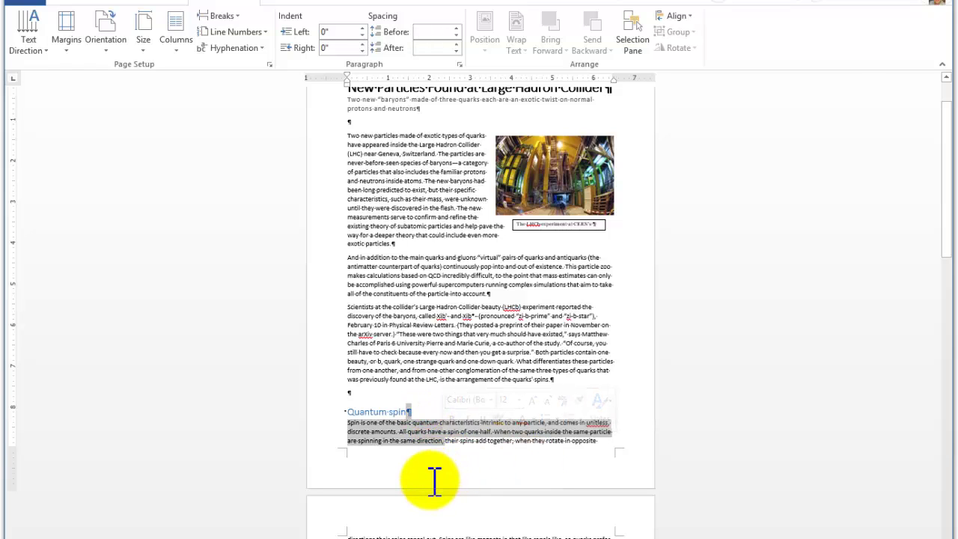
- Insert a page break directly before the Quantum spin heading
{"action": "scroll", "coordinate": [659, 427], "scroll_direction": "down", "scroll_amount": 1}
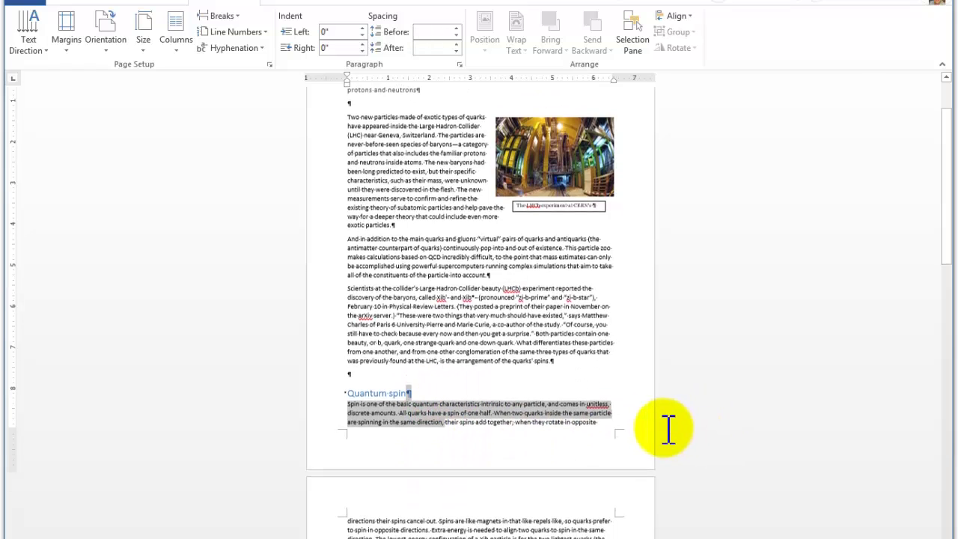
{"action": "left_click", "coordinate": [352, 392]}
{"action": "scroll", "coordinate": [605, 364], "scroll_direction": "down", "scroll_amount": 3}
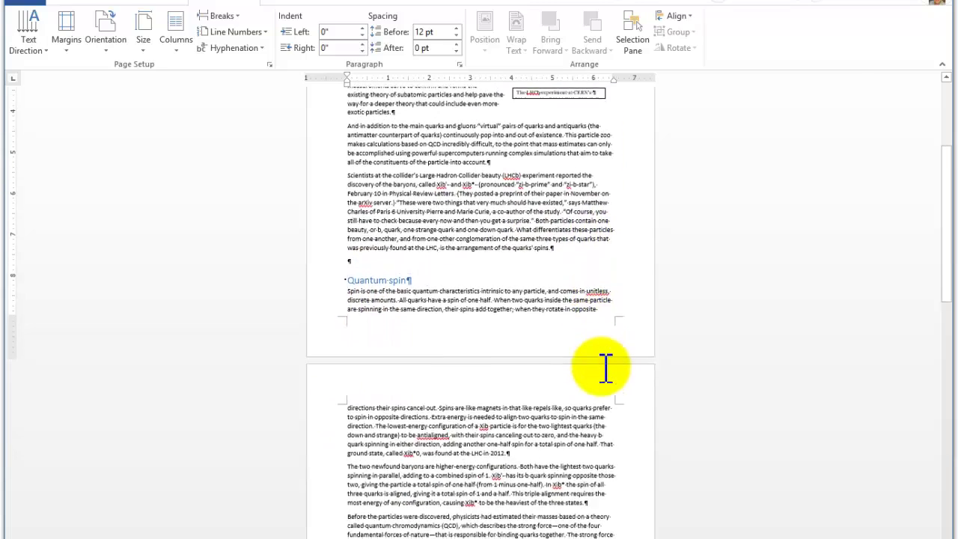
{"action": "scroll", "coordinate": [605, 367], "scroll_direction": "down", "scroll_amount": 3}
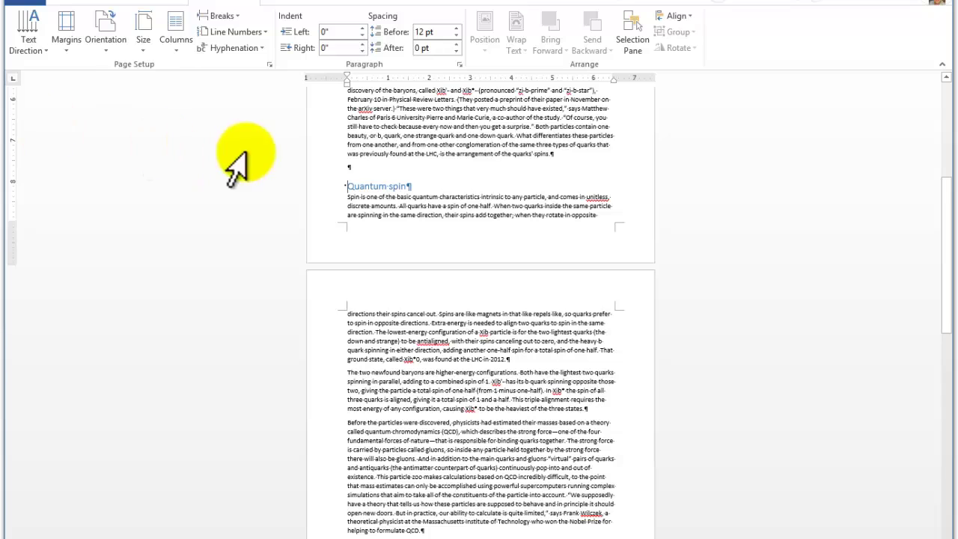
{"action": "left_click", "coordinate": [235, 15]}
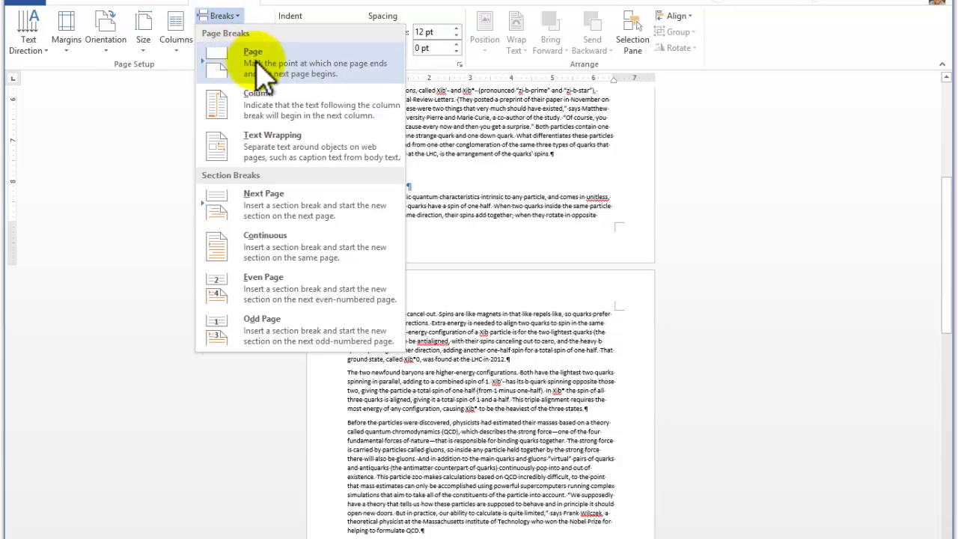
{"action": "left_click", "coordinate": [255, 60]}
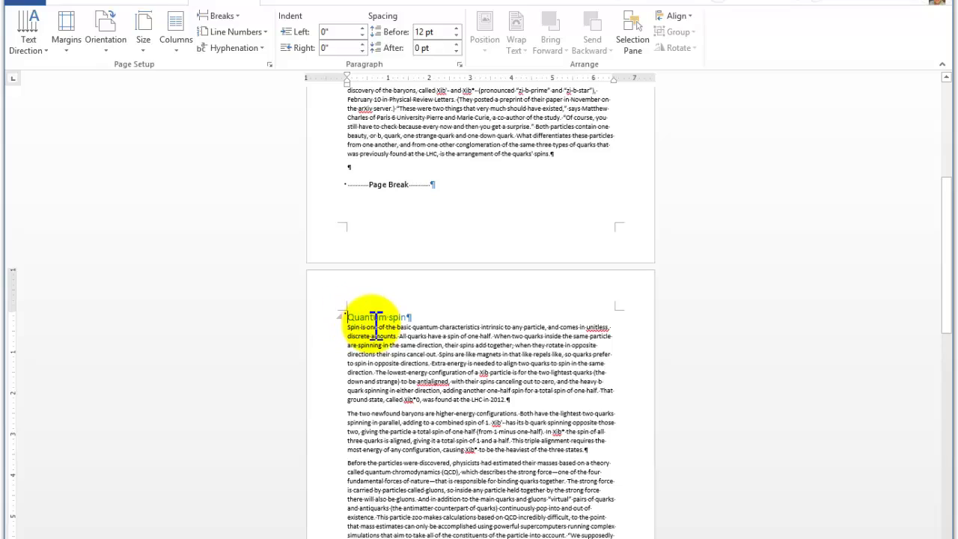
- Delete the page break before the Quantum spin heading and insert it again at the same place
{"action": "scroll", "coordinate": [375, 322], "scroll_direction": "down", "scroll_amount": 9}
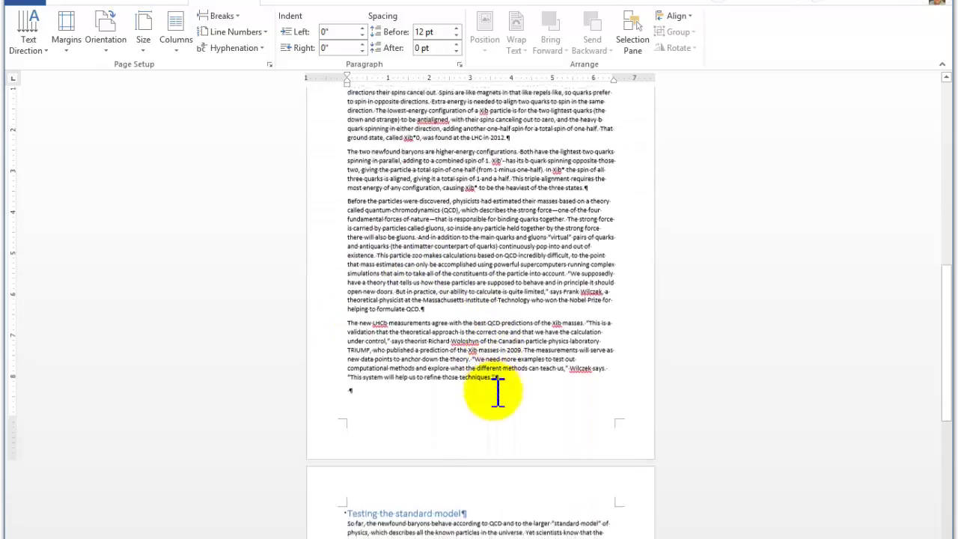
{"action": "scroll", "coordinate": [498, 389], "scroll_direction": "down", "scroll_amount": 9}
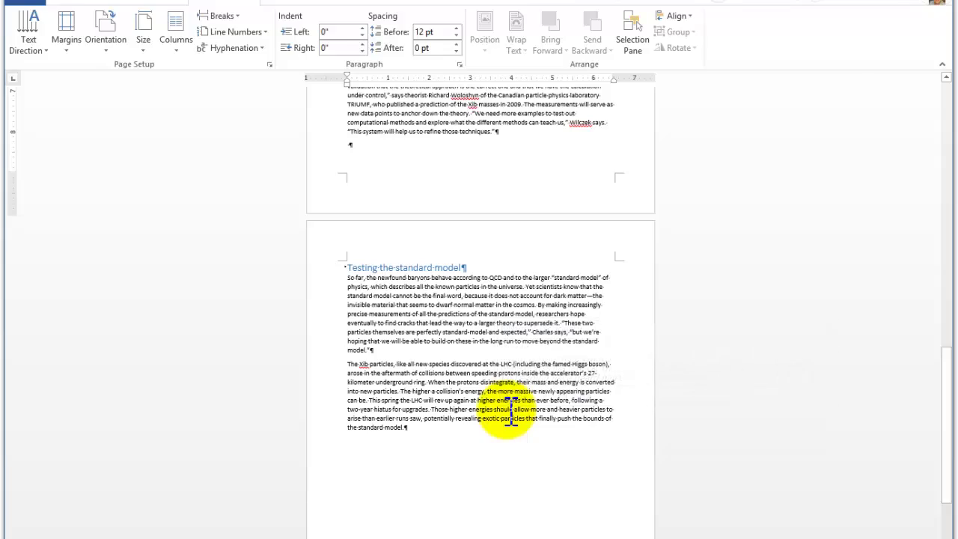
{"action": "scroll", "coordinate": [464, 407], "scroll_direction": "down", "scroll_amount": 2}
{"action": "scroll", "coordinate": [449, 397], "scroll_direction": "up", "scroll_amount": 9}
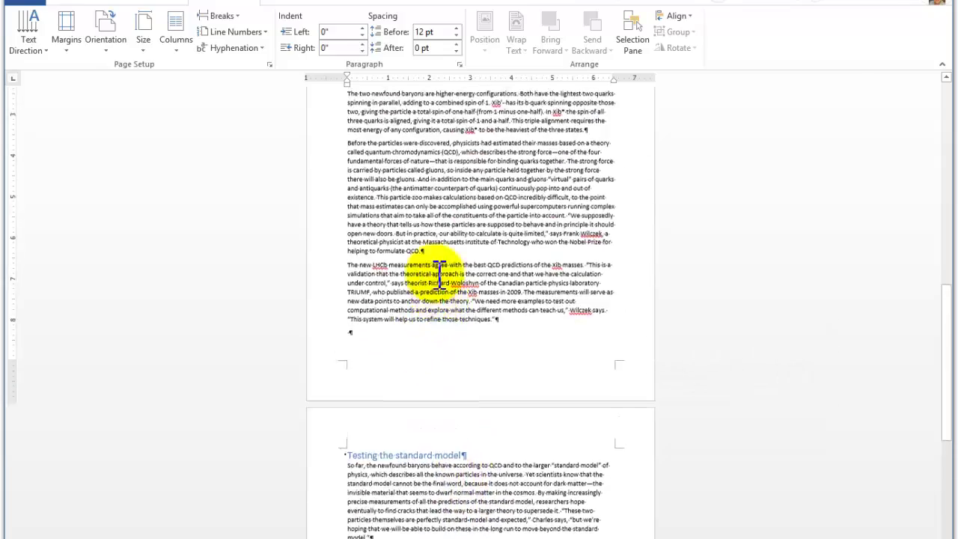
{"action": "scroll", "coordinate": [434, 272], "scroll_direction": "up", "scroll_amount": 8}
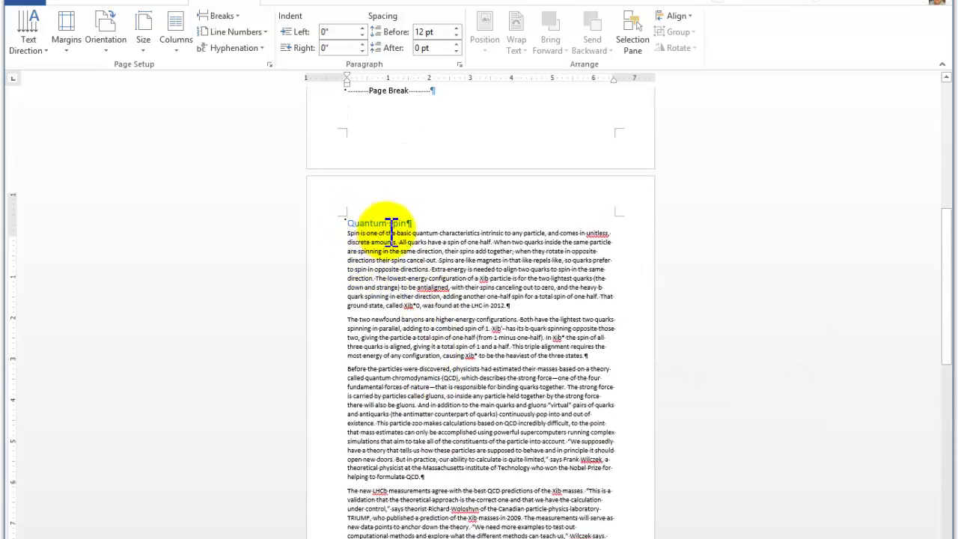
{"action": "scroll", "coordinate": [391, 232], "scroll_direction": "up", "scroll_amount": 3}
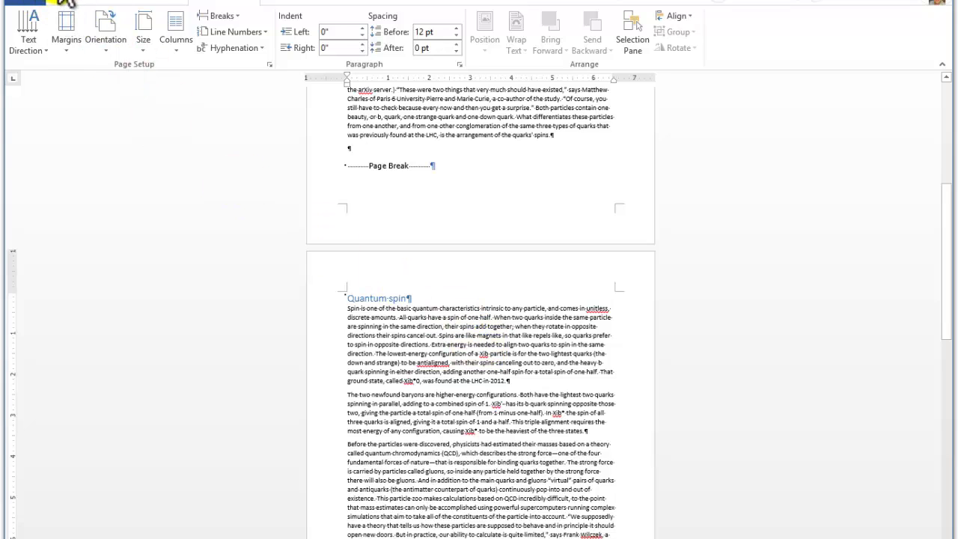
{"action": "key", "text": "BackSpace"}
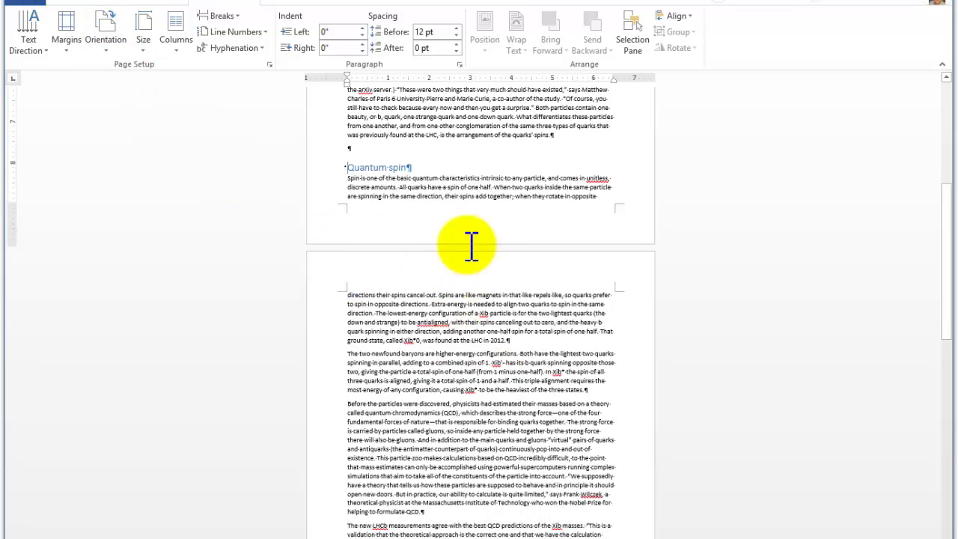
{"action": "key", "text": "ctrl+Return"}
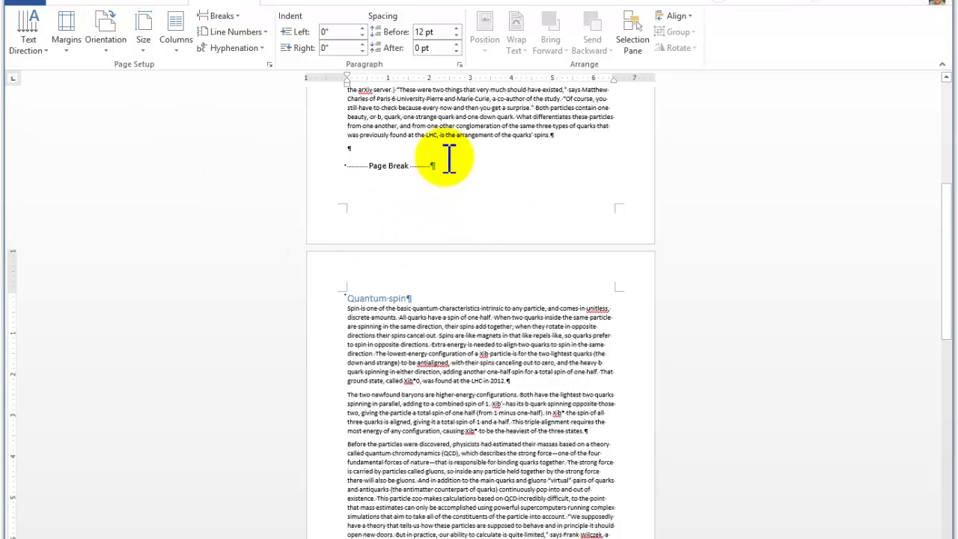
- Remove the page break above the Quantum spin heading and merge its leftover paragraph into the empty line before it
{"action": "left_click", "coordinate": [447, 166]}
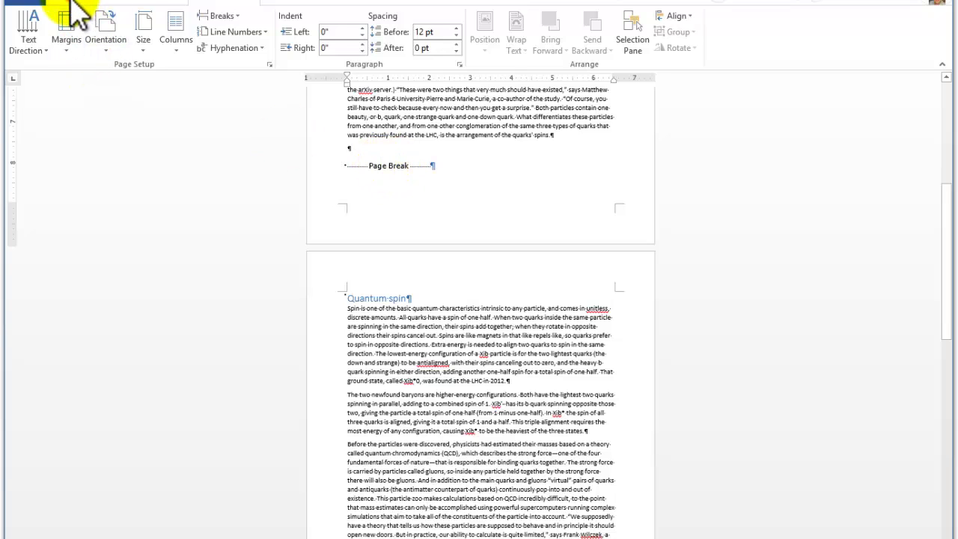
{"action": "left_click", "coordinate": [72, 2]}
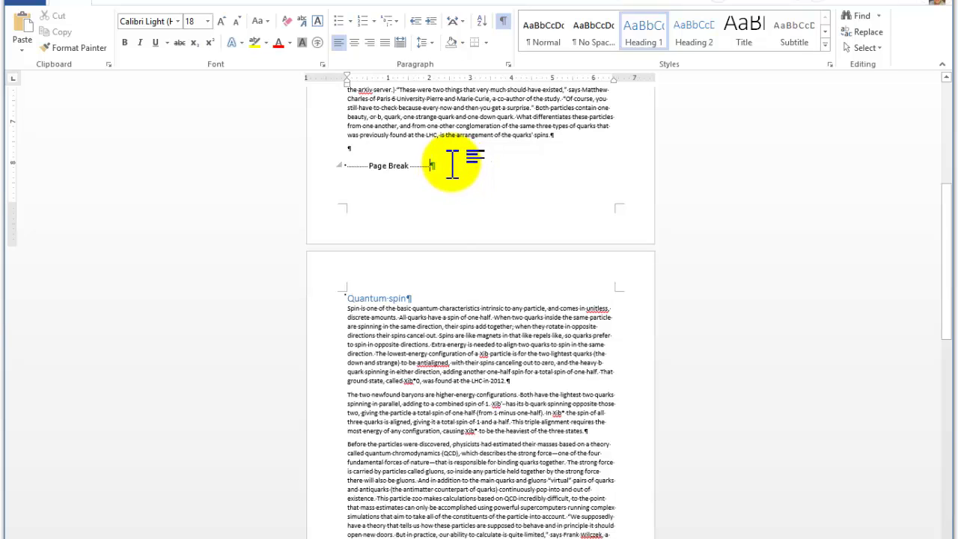
{"action": "key", "text": "BackSpace"}
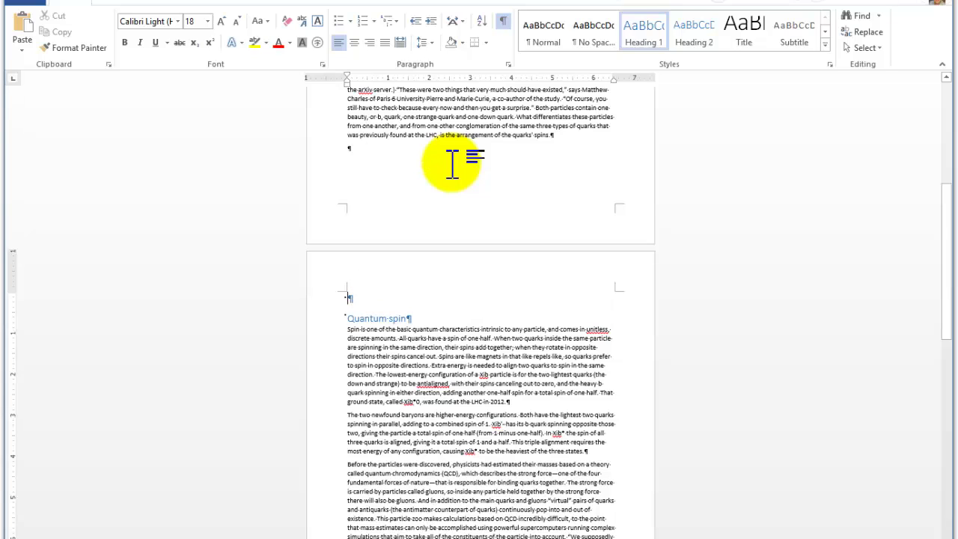
{"action": "key", "text": "BackSpace"}
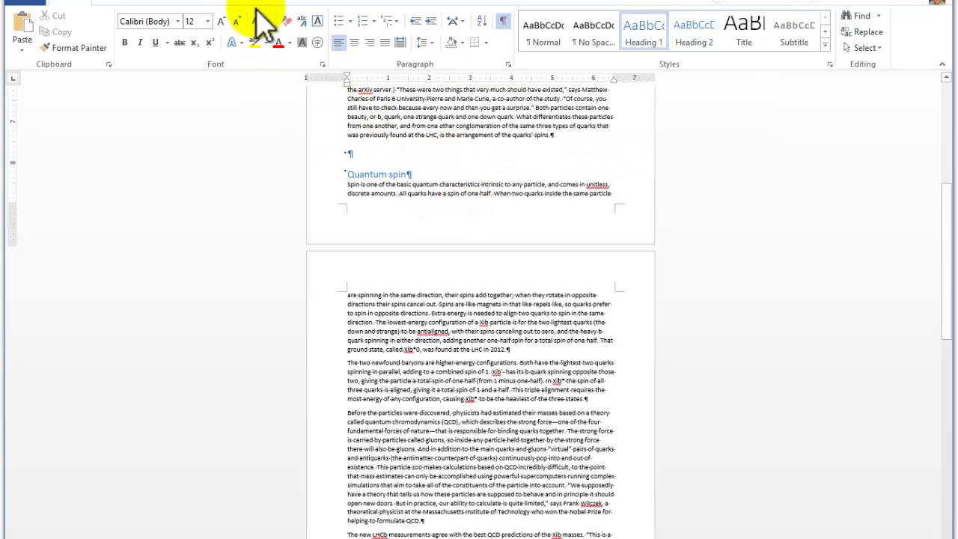
{"action": "left_click", "coordinate": [214, 3]}
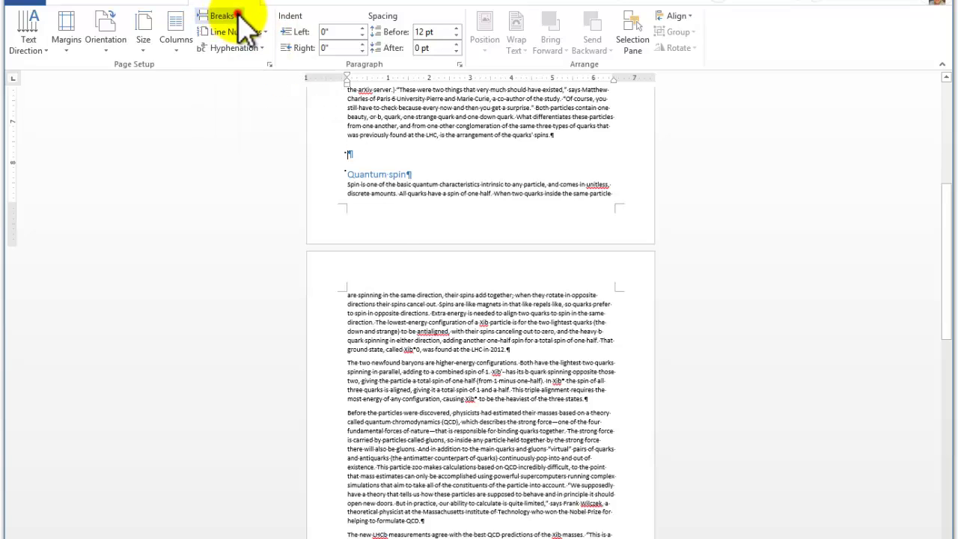
{"action": "left_click", "coordinate": [238, 14]}
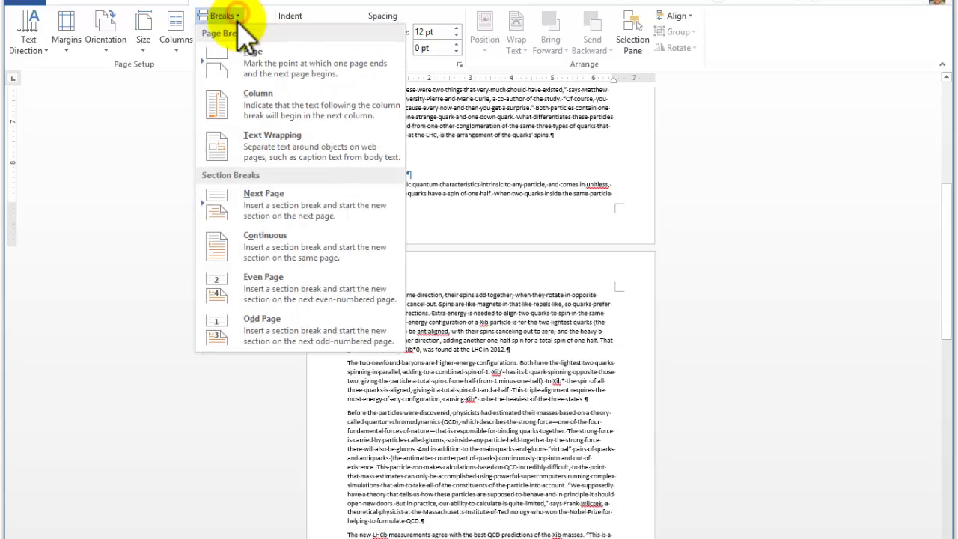
{"action": "left_click", "coordinate": [533, 200]}
- Lay out the body paragraph beginning "Scientists at the collider's" in three columns
{"action": "scroll", "coordinate": [574, 240], "scroll_direction": "up", "scroll_amount": 10}
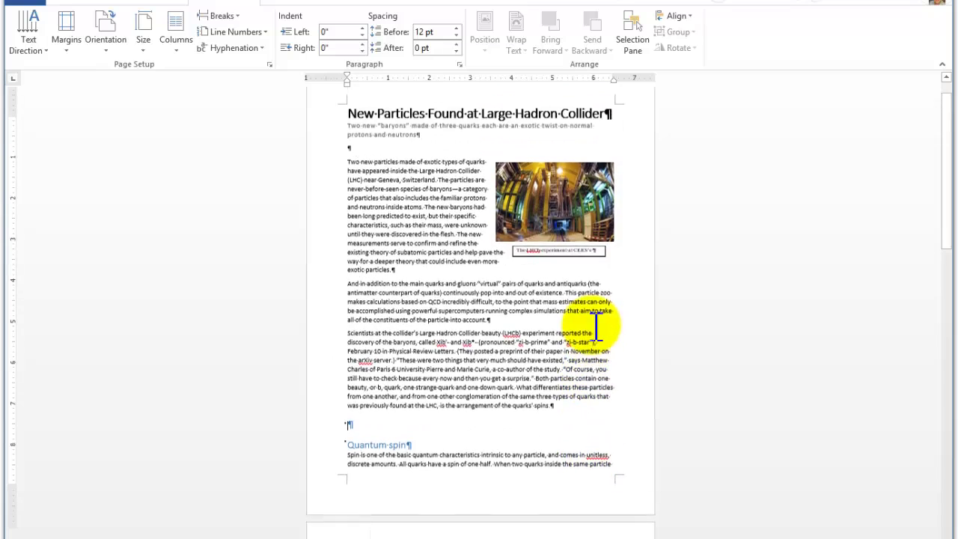
{"action": "scroll", "coordinate": [597, 327], "scroll_direction": "up", "scroll_amount": 1}
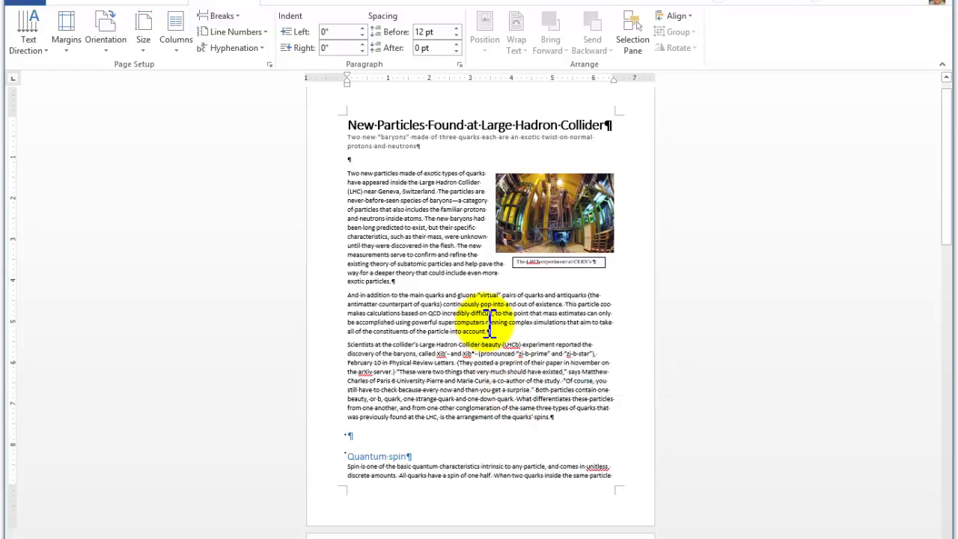
{"action": "left_click_drag", "start_coordinate": [563, 414], "coordinate": [345, 343]}
{"action": "scroll", "coordinate": [657, 340], "scroll_direction": "down", "scroll_amount": 3}
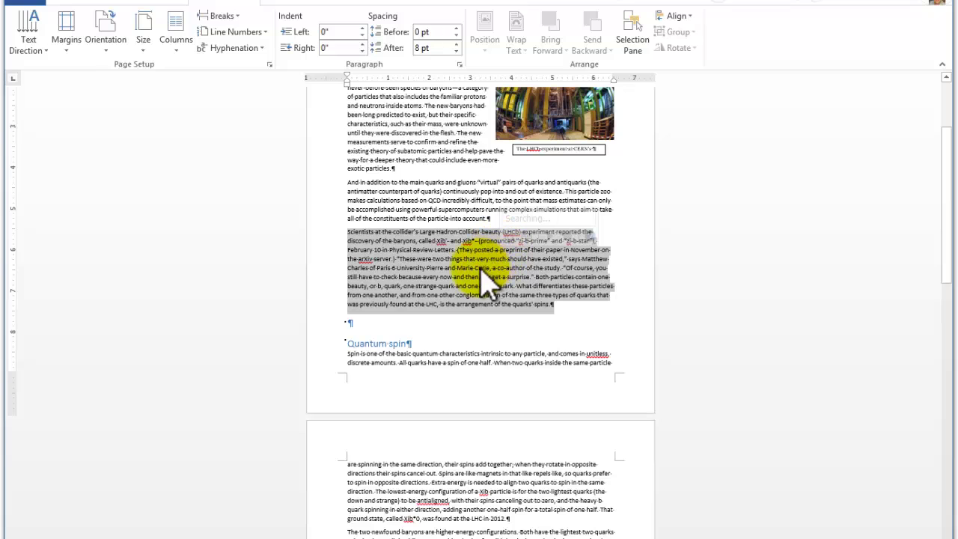
{"action": "left_click", "coordinate": [177, 51]}
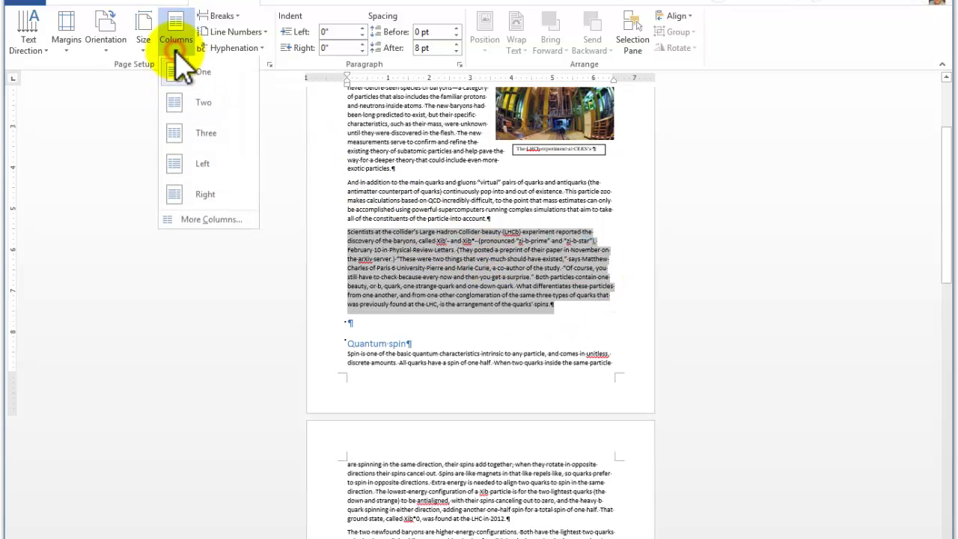
{"action": "left_click", "coordinate": [187, 135]}
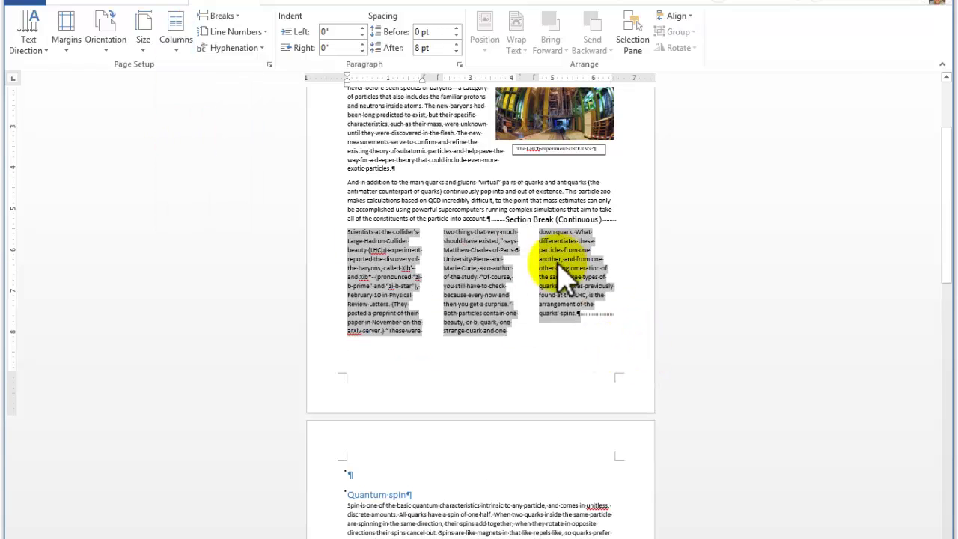
- Zoom the document to 100% and examine the section breaks before and after the three-column paragraph
{"action": "scroll", "coordinate": [449, 247], "scroll_direction": "down", "scroll_amount": 1}
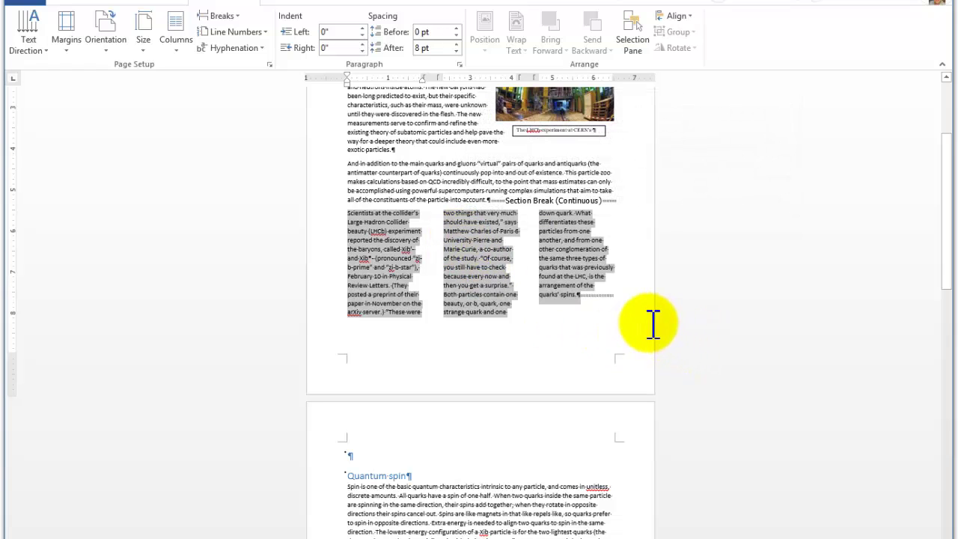
{"action": "left_click", "coordinate": [449, 3]}
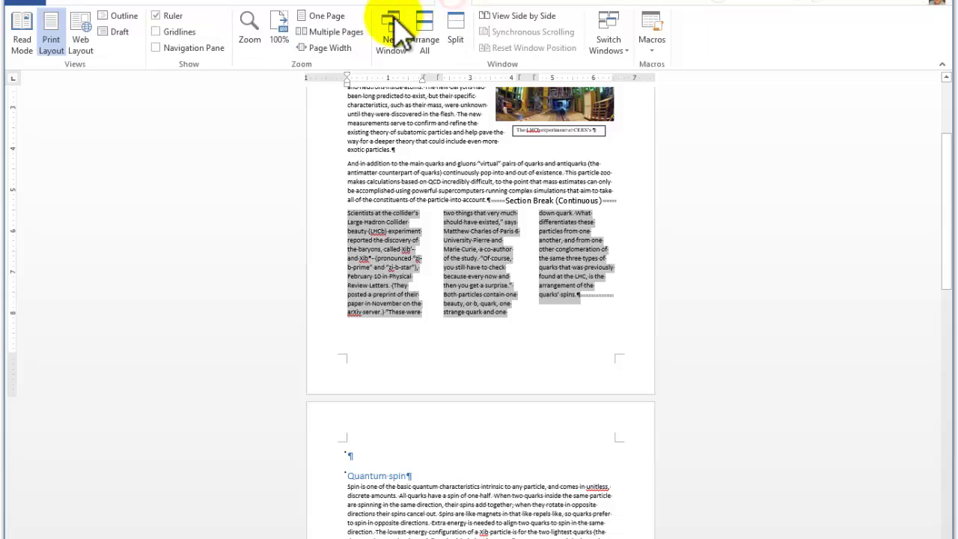
{"action": "left_click", "coordinate": [288, 35]}
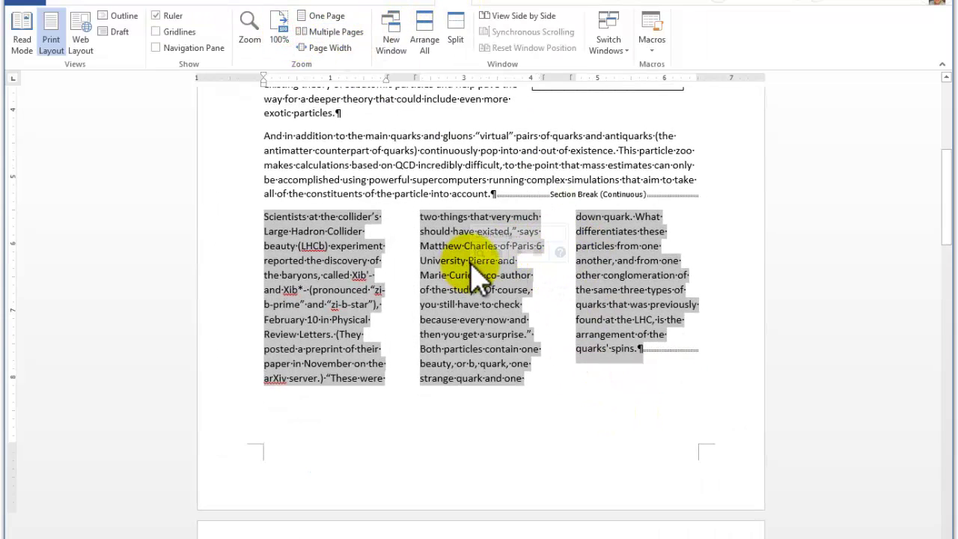
{"action": "left_click", "coordinate": [568, 194]}
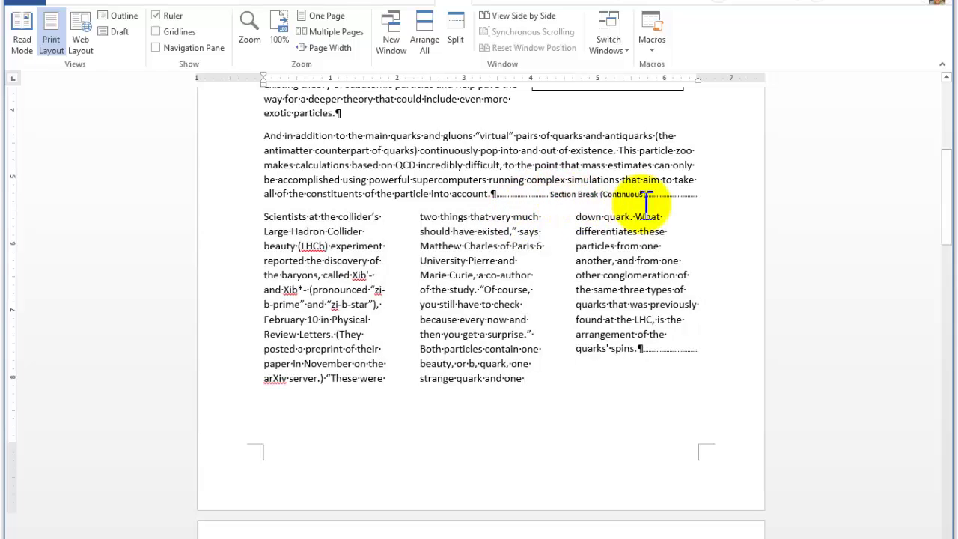
{"action": "left_click", "coordinate": [677, 351]}
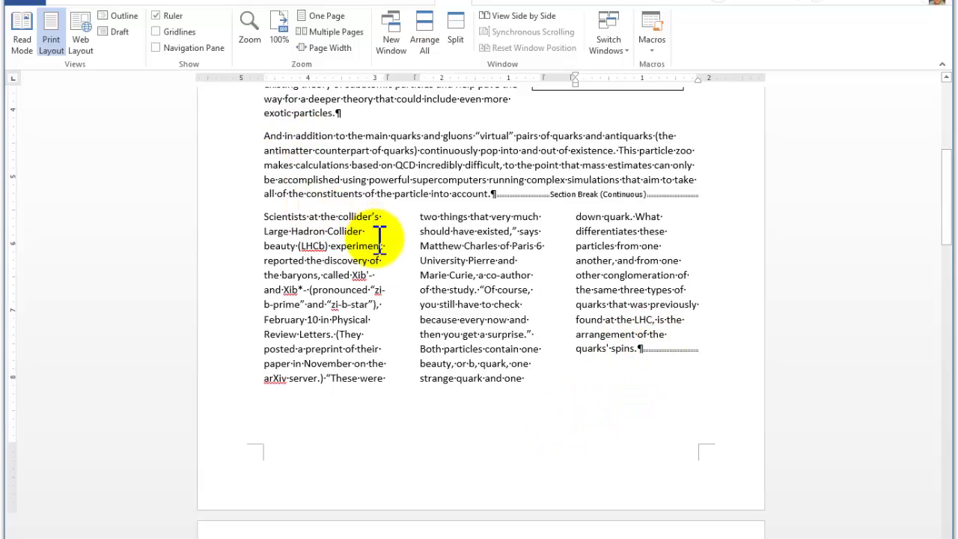
- Check the column setting of the three-column paragraph and place the cursor in its second column and in its third
{"action": "mouse_move", "coordinate": [537, 372]}
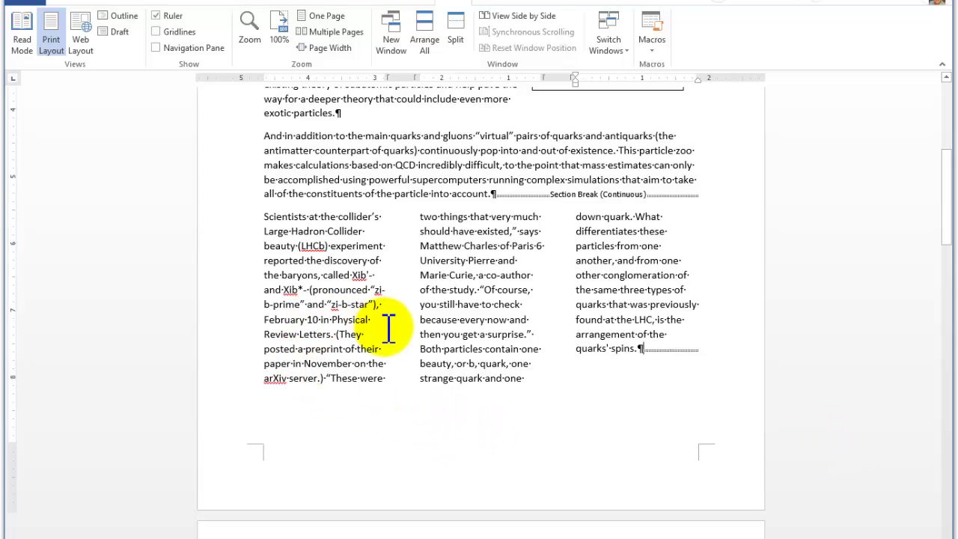
{"action": "left_click", "coordinate": [336, 334]}
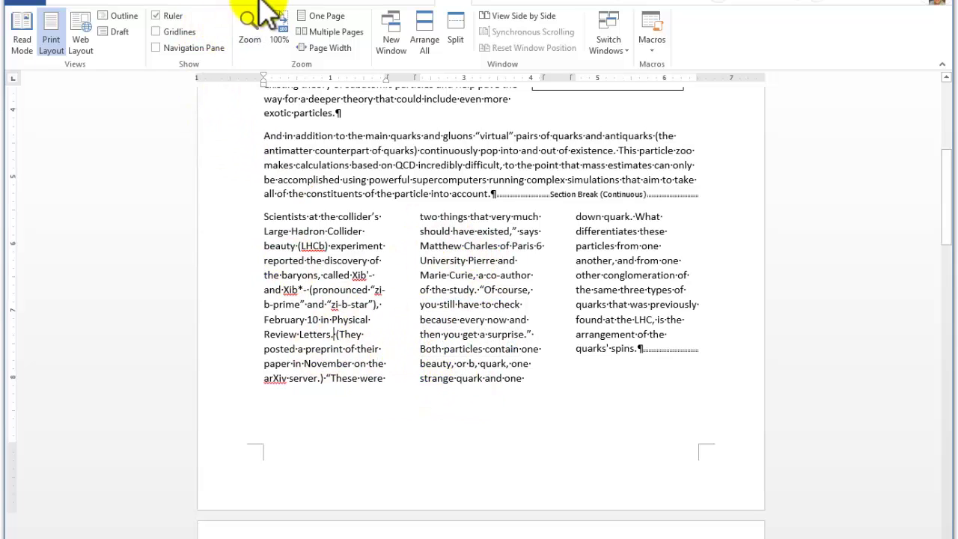
{"action": "left_click", "coordinate": [235, 1]}
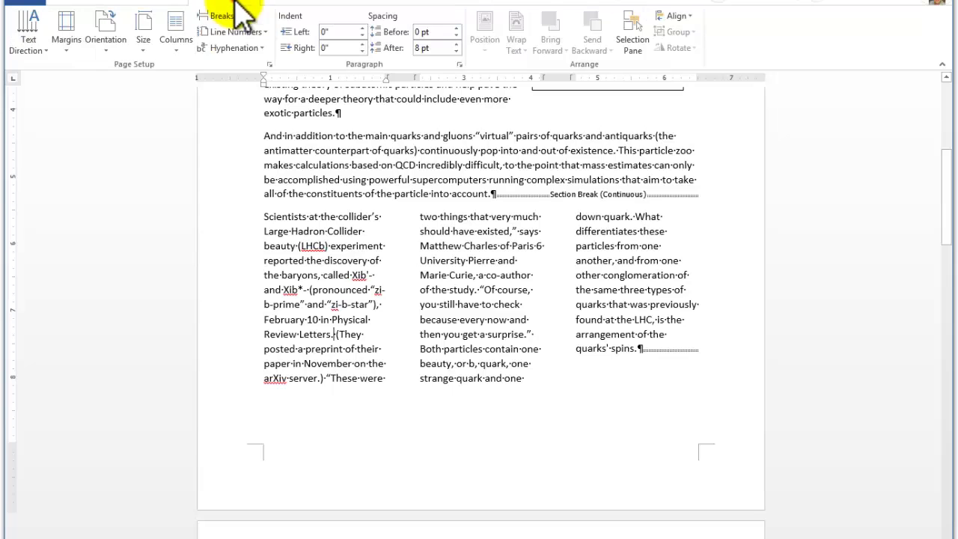
{"action": "left_click", "coordinate": [177, 46]}
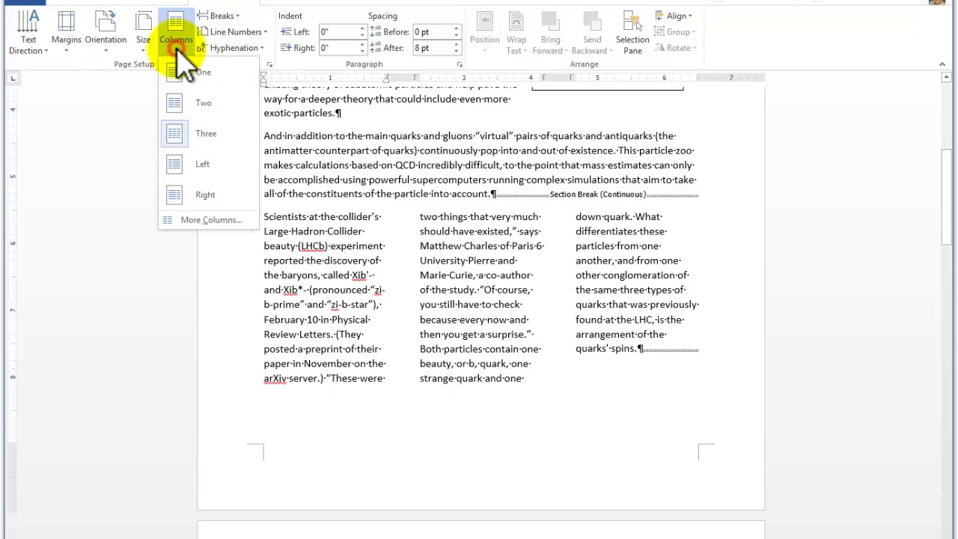
{"action": "left_click", "coordinate": [443, 277]}
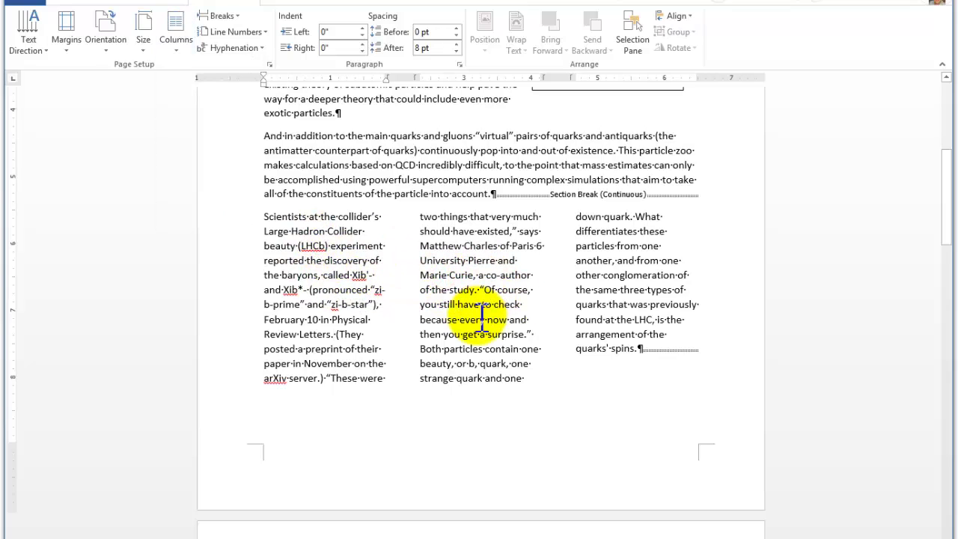
{"action": "left_click", "coordinate": [466, 249]}
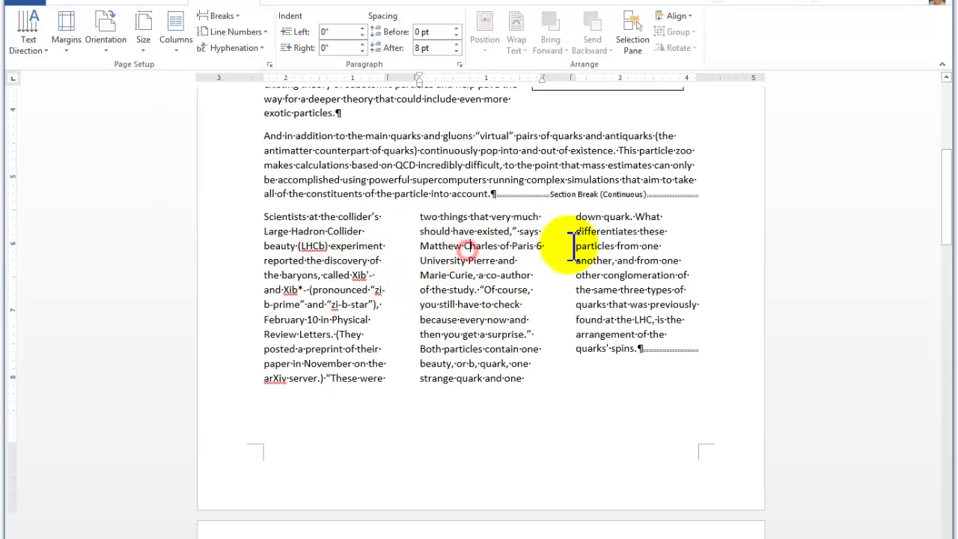
{"action": "left_click", "coordinate": [622, 254]}
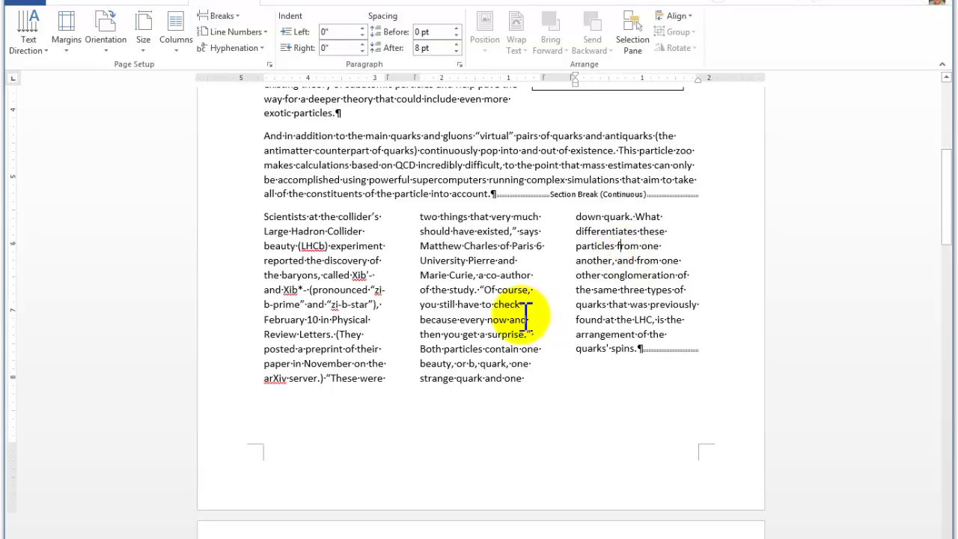
- Insert column breaks before "(They posted a preprint" and before "of the study" in the three-column paragraph
{"action": "left_click", "coordinate": [338, 334]}
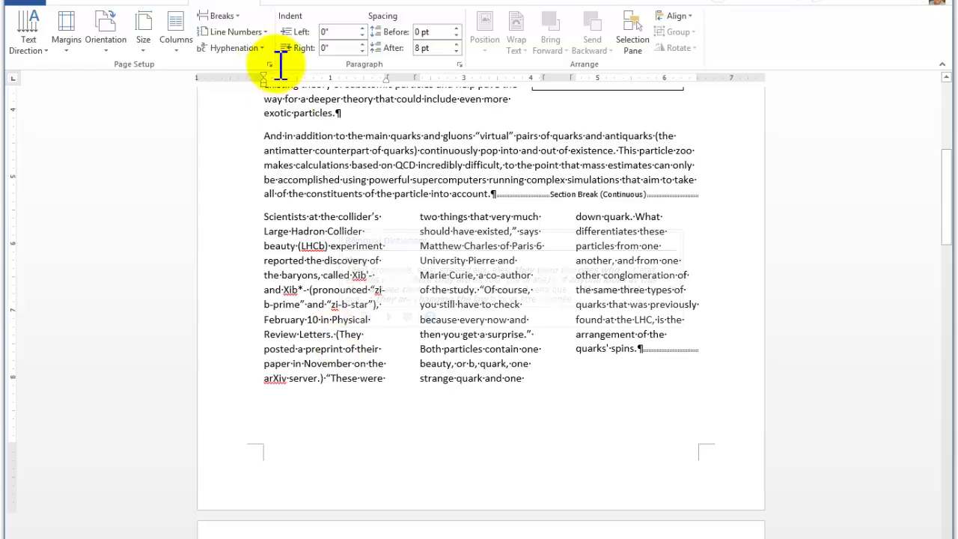
{"action": "left_click", "coordinate": [232, 18]}
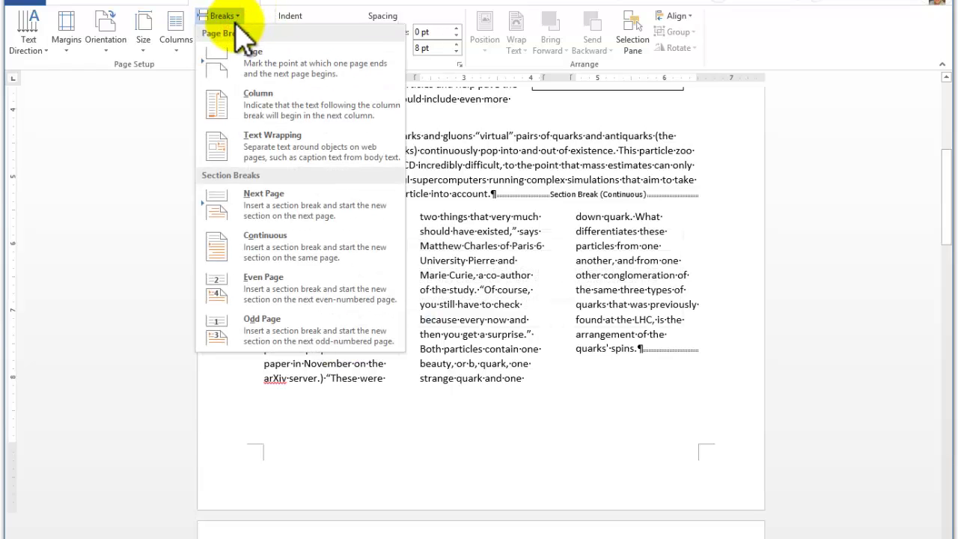
{"action": "left_click", "coordinate": [262, 124]}
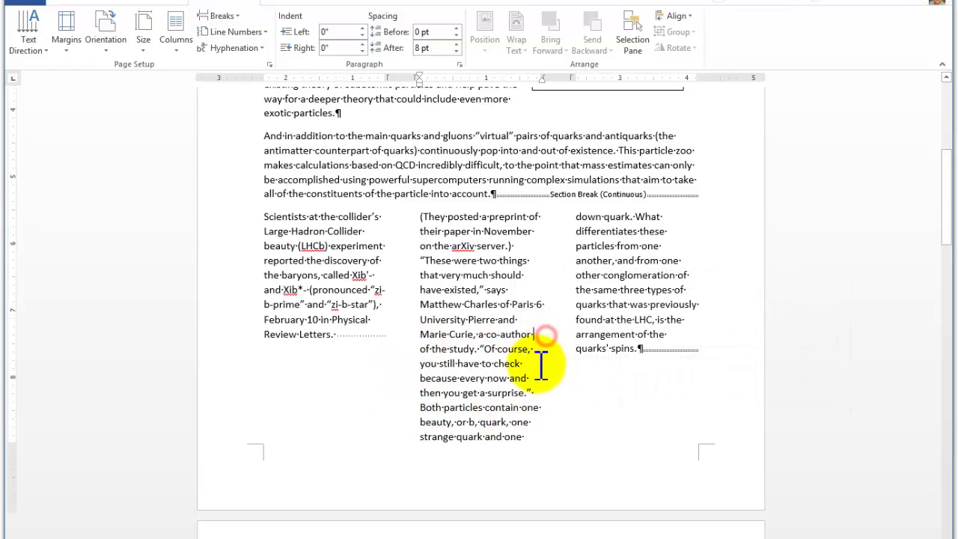
{"action": "left_click", "coordinate": [236, 16]}
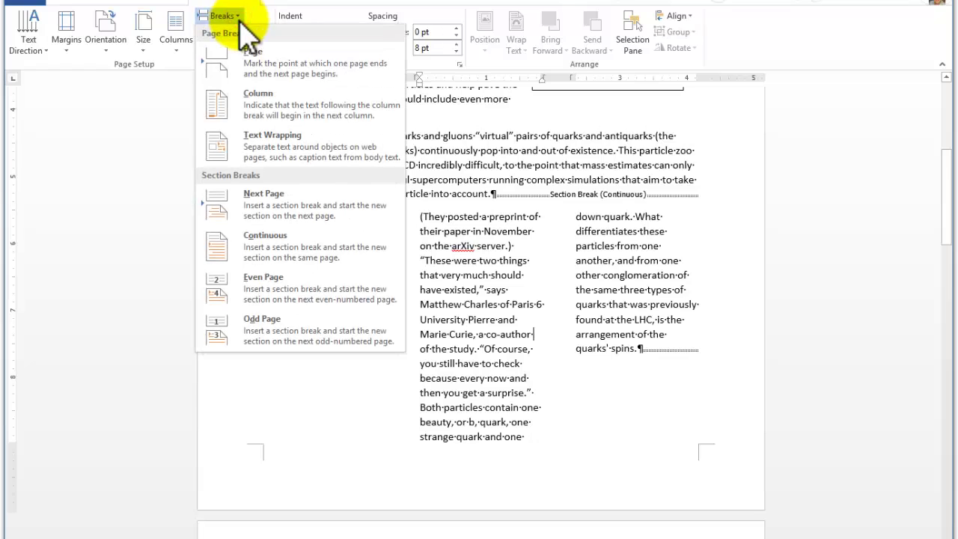
{"action": "left_click", "coordinate": [260, 103]}
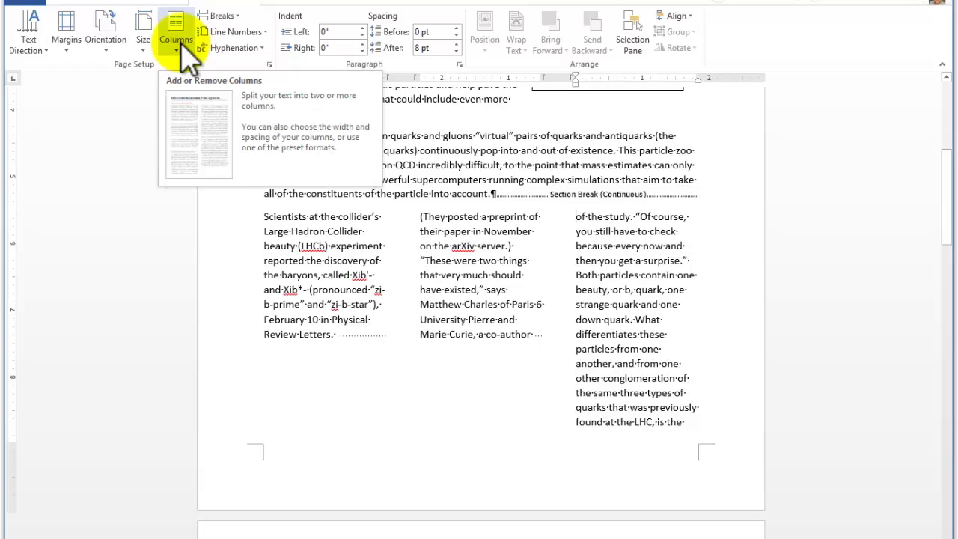
{"action": "left_click", "coordinate": [225, 17]}
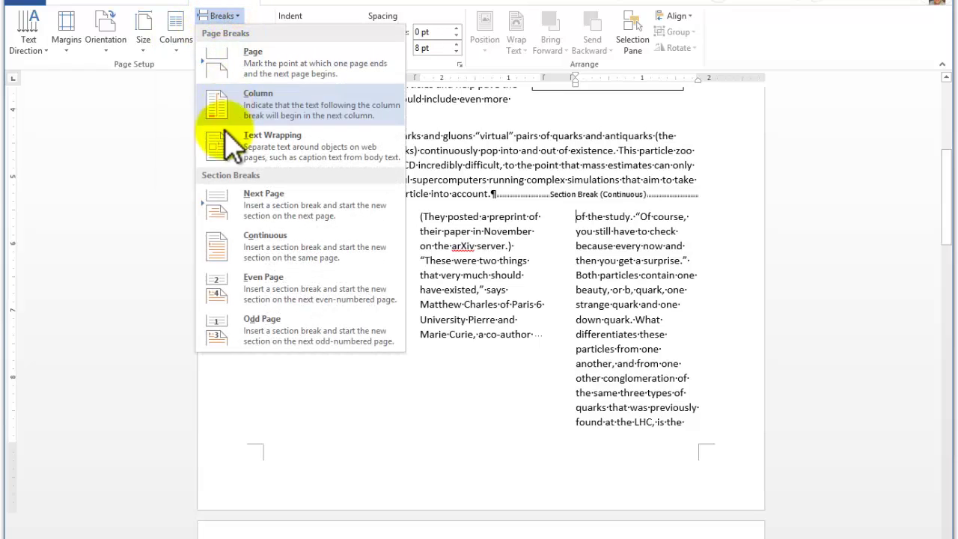
{"action": "left_click", "coordinate": [631, 235]}
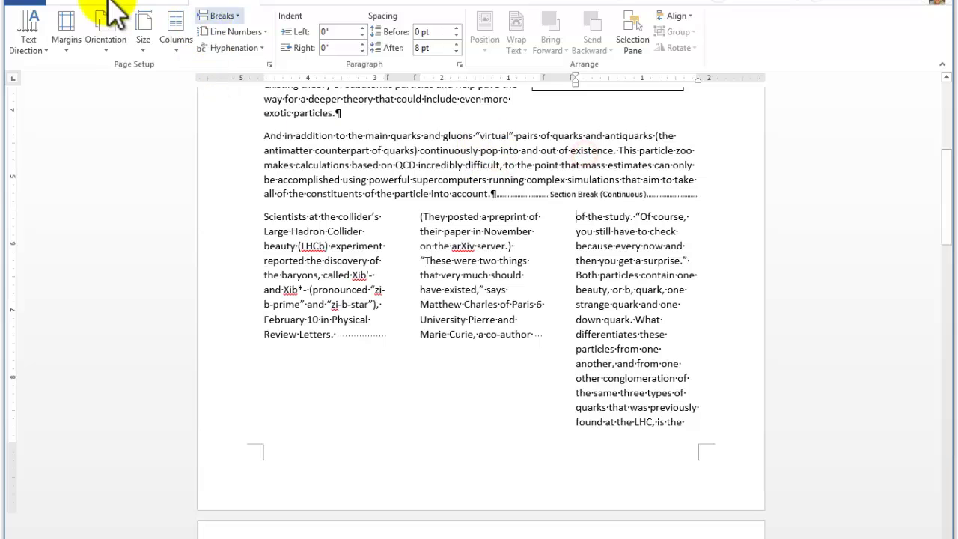
- Undo both column breaks and the three-column layout of the "Scientists at the collider's" paragraph, and deselect its text
{"action": "left_click", "coordinate": [58, 2]}
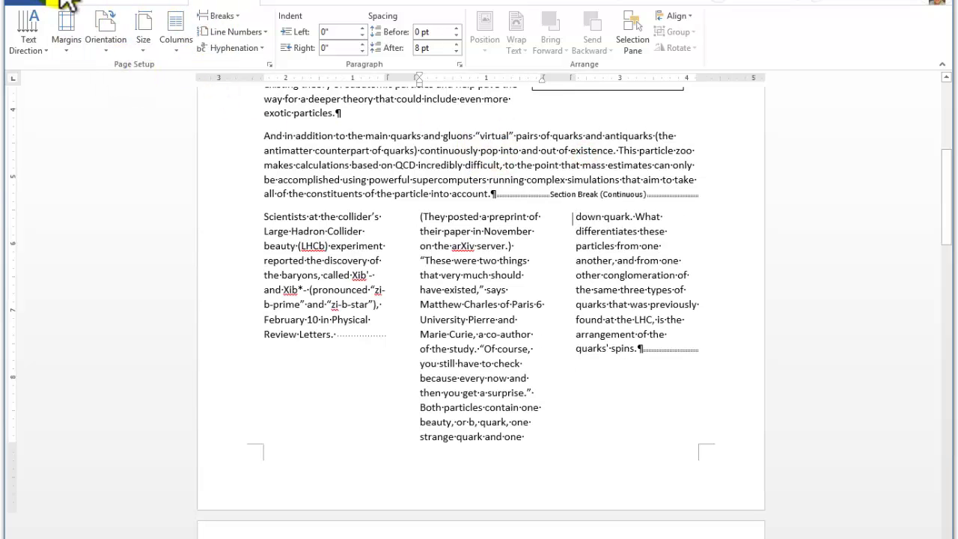
{"action": "left_click", "coordinate": [59, 1]}
{"action": "left_click", "coordinate": [60, 2]}
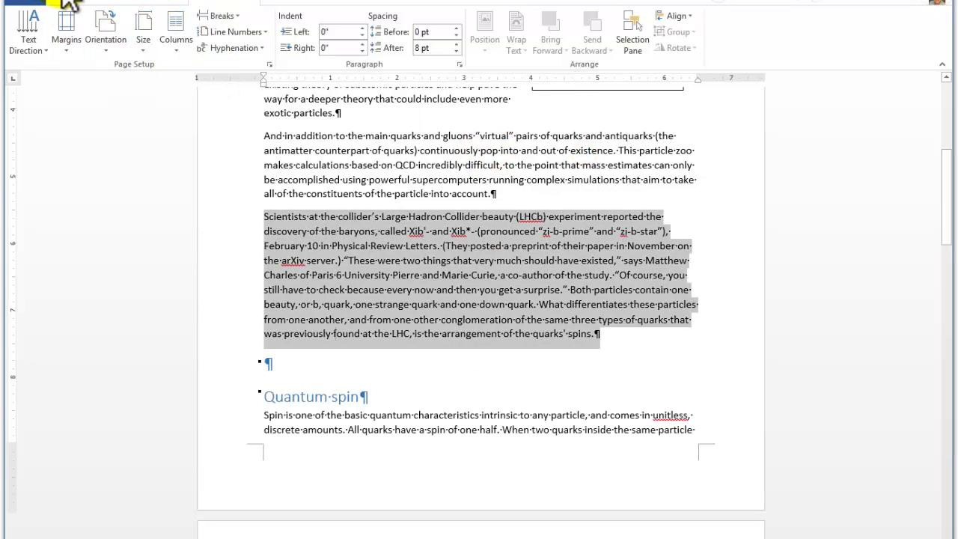
{"action": "left_click", "coordinate": [375, 247]}
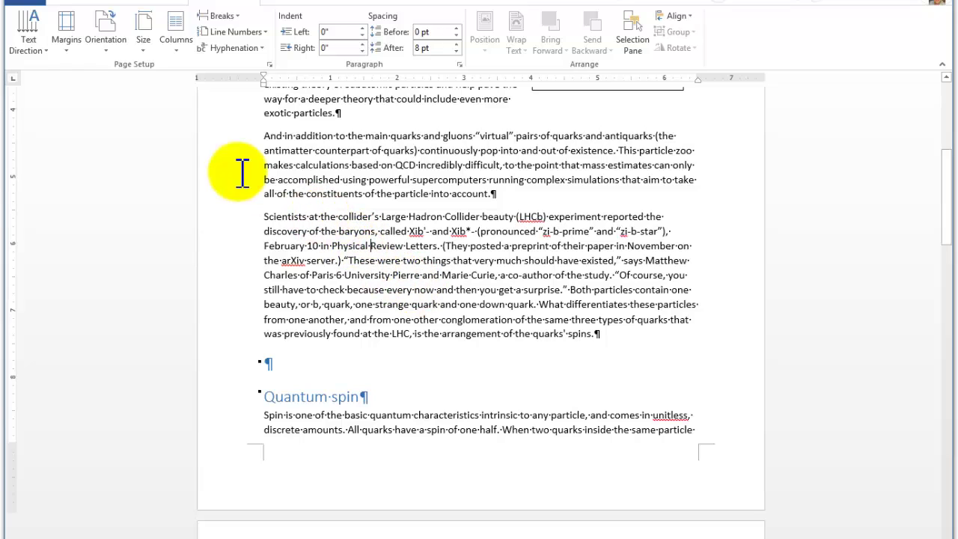
- Examine the available break types, the text beside the picture and the line ends of the paragraph beginning "And in addition"
{"action": "left_click", "coordinate": [225, 17]}
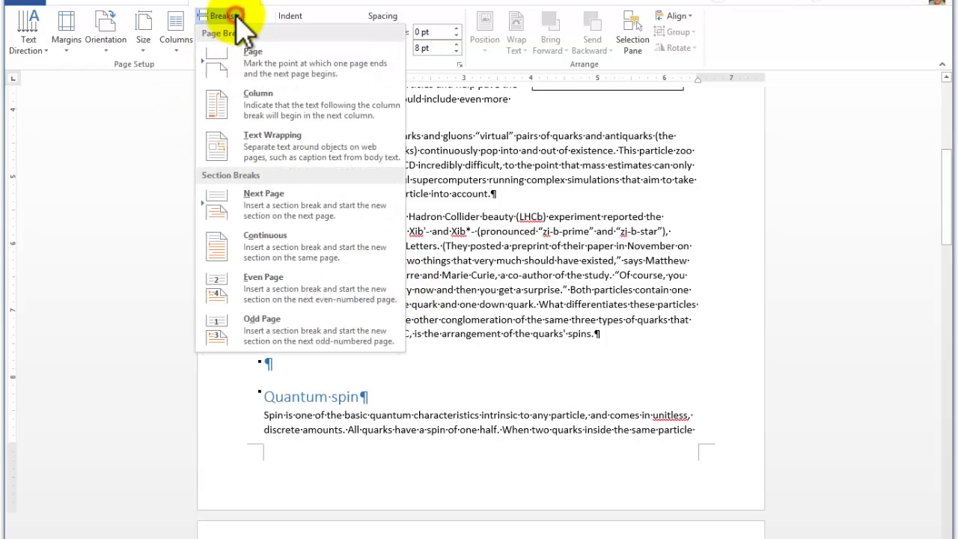
{"action": "left_click", "coordinate": [602, 261]}
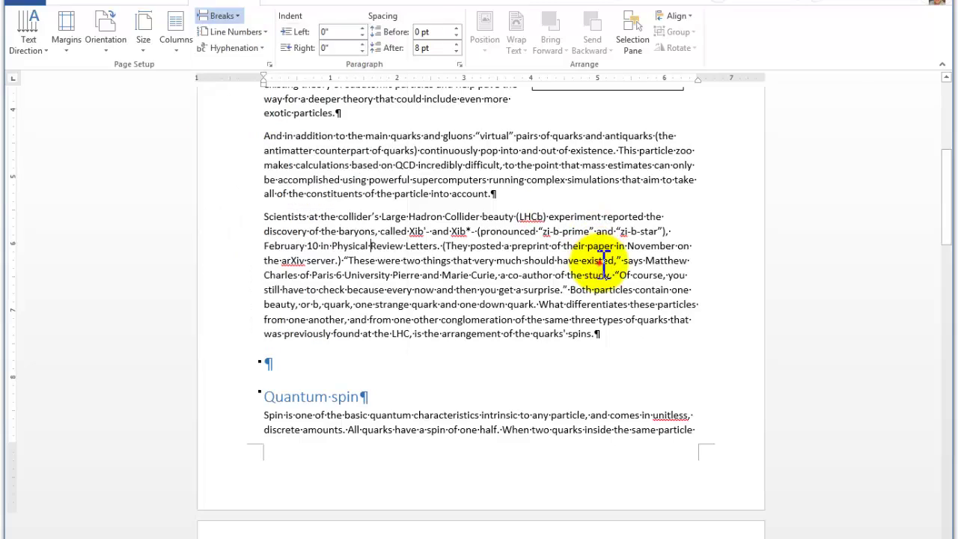
{"action": "scroll", "coordinate": [599, 260], "scroll_direction": "up", "scroll_amount": 5}
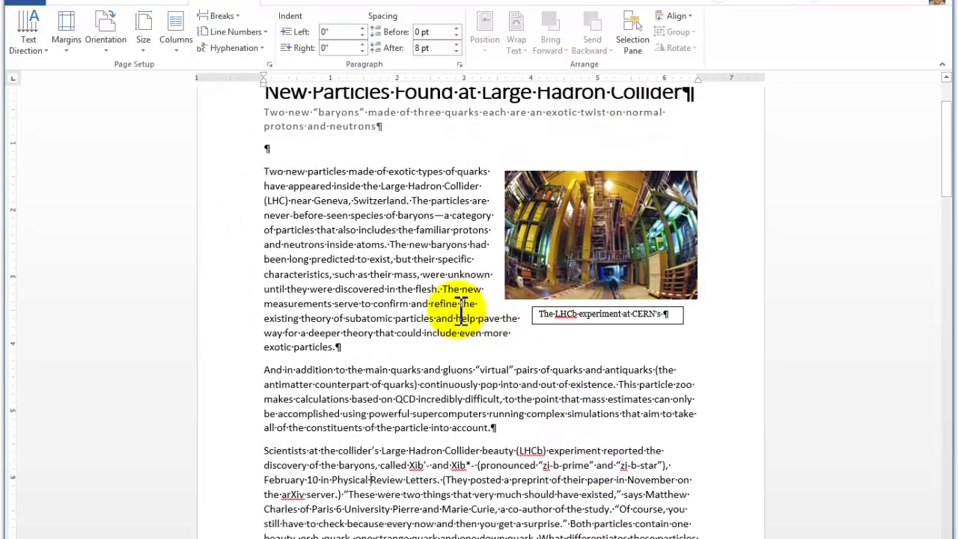
{"action": "scroll", "coordinate": [444, 309], "scroll_direction": "up", "scroll_amount": 2}
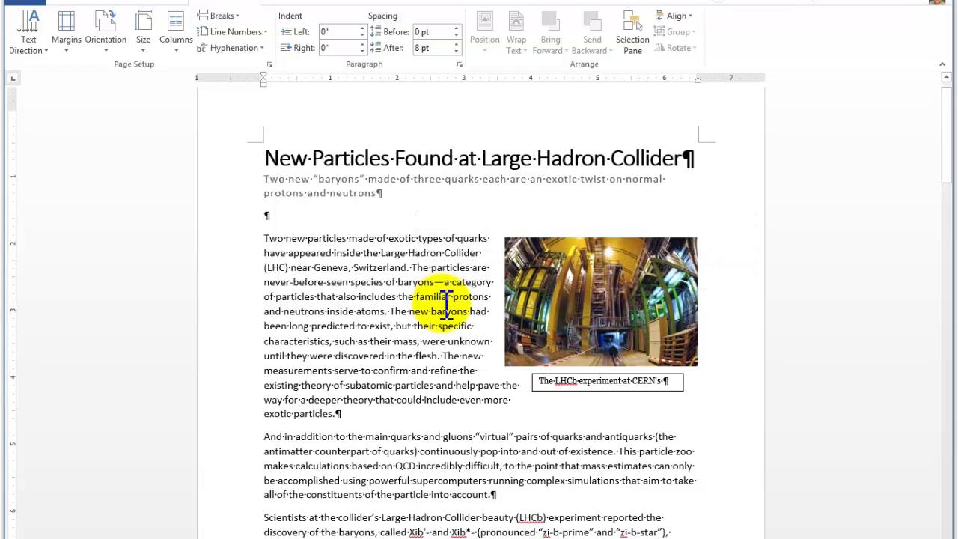
{"action": "scroll", "coordinate": [442, 307], "scroll_direction": "down", "scroll_amount": 1}
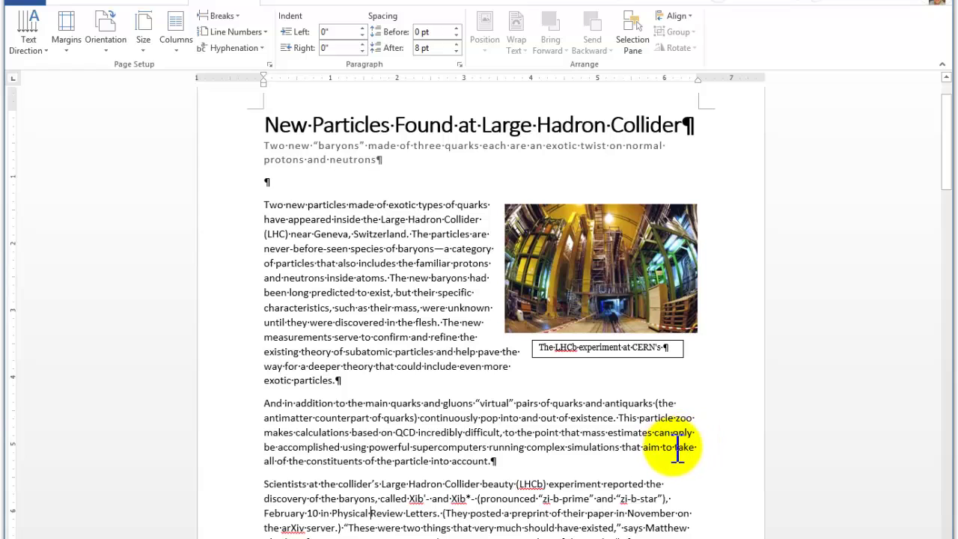
{"action": "scroll", "coordinate": [669, 450], "scroll_direction": "down", "scroll_amount": 1}
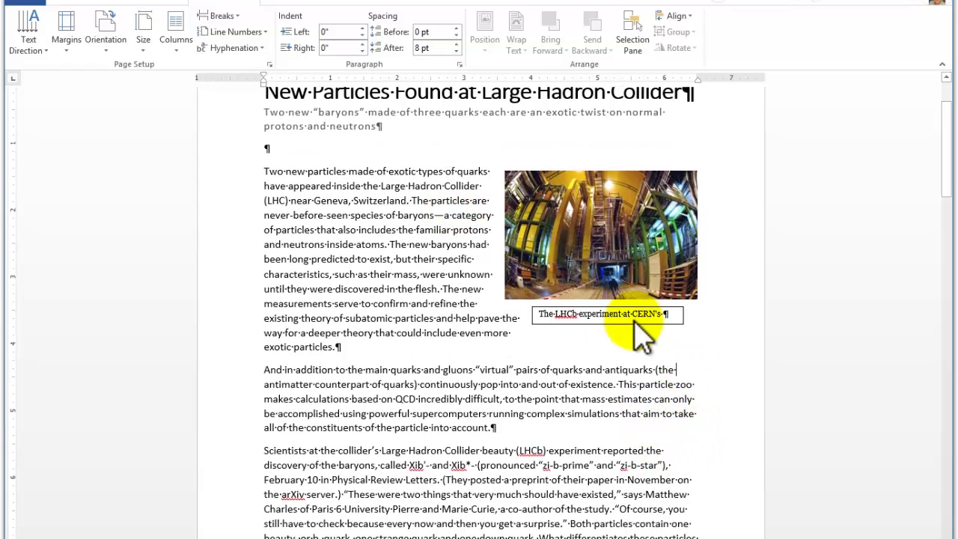
{"action": "left_click", "coordinate": [695, 399]}
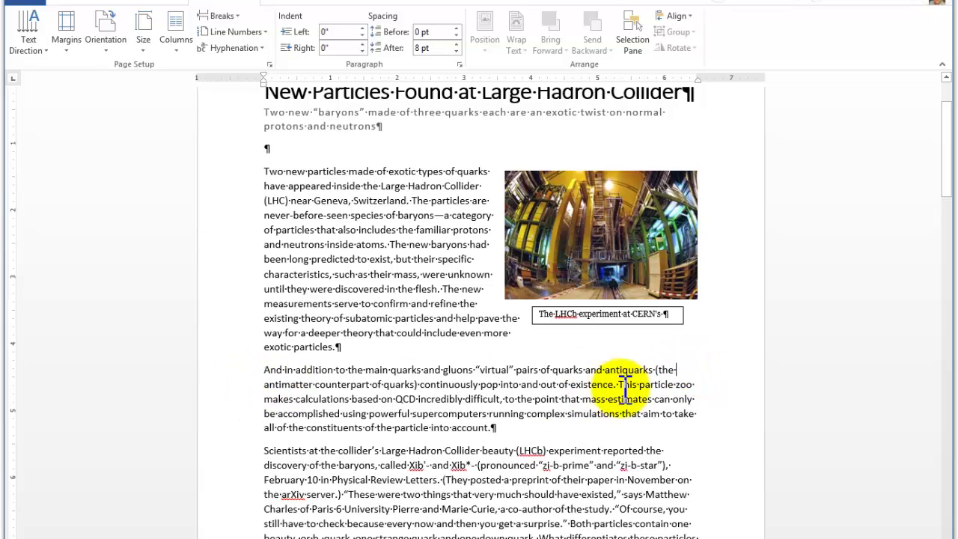
{"action": "left_click", "coordinate": [690, 373]}
{"action": "left_click", "coordinate": [264, 385]}
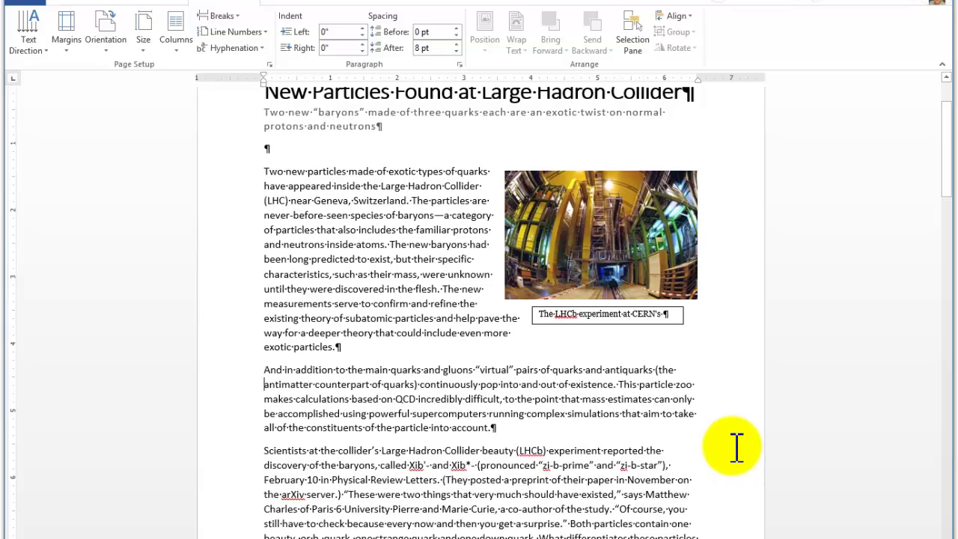
{"action": "left_click", "coordinate": [238, 15]}
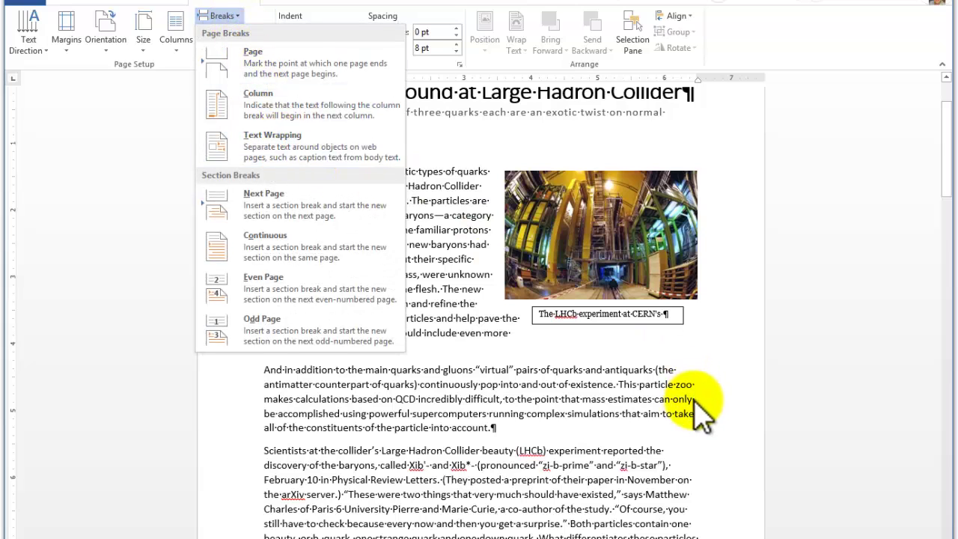
{"action": "left_click", "coordinate": [660, 394]}
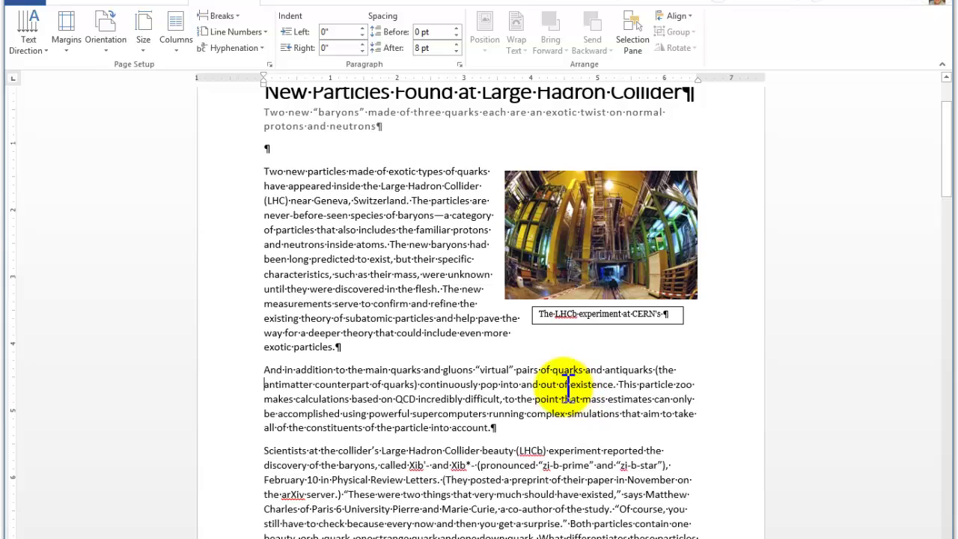
- Insert a text wrapping break after "help pave", before the word "the", in the paragraph beside the picture and its caption
{"action": "left_click", "coordinate": [530, 192]}
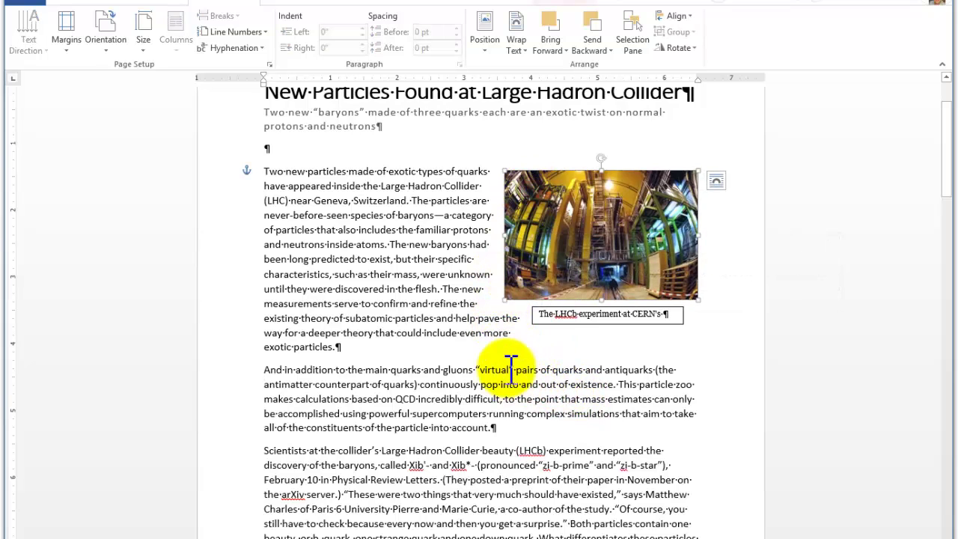
{"action": "left_click", "coordinate": [504, 318]}
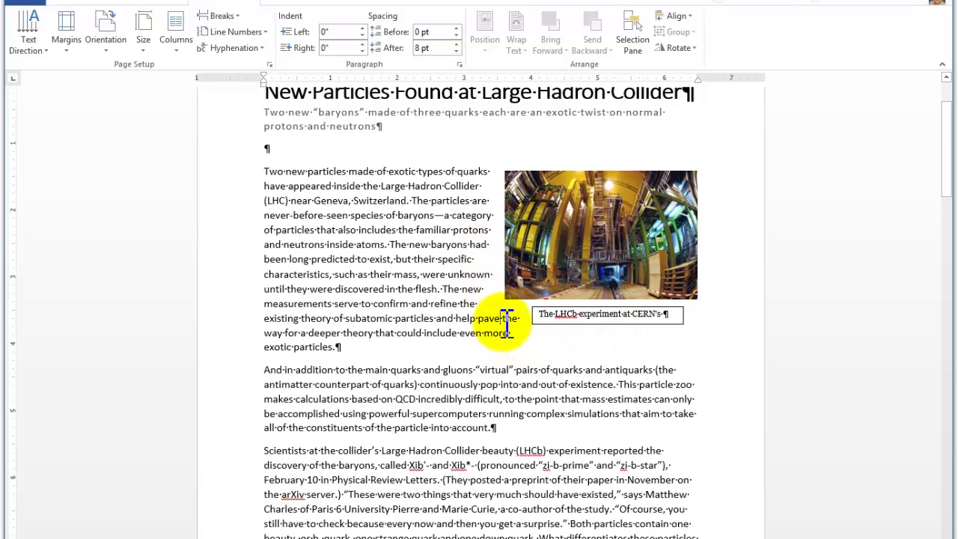
{"action": "double_click", "coordinate": [509, 319]}
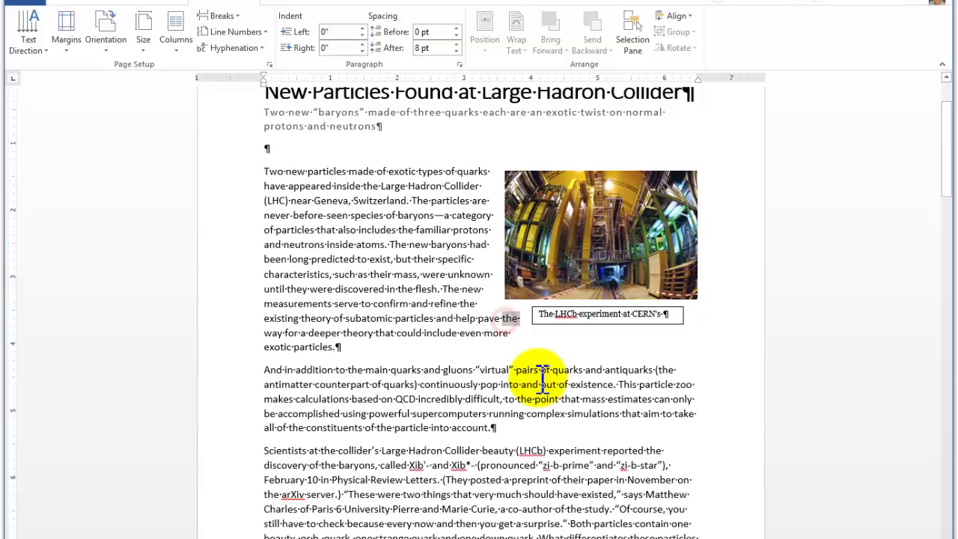
{"action": "left_click", "coordinate": [538, 347]}
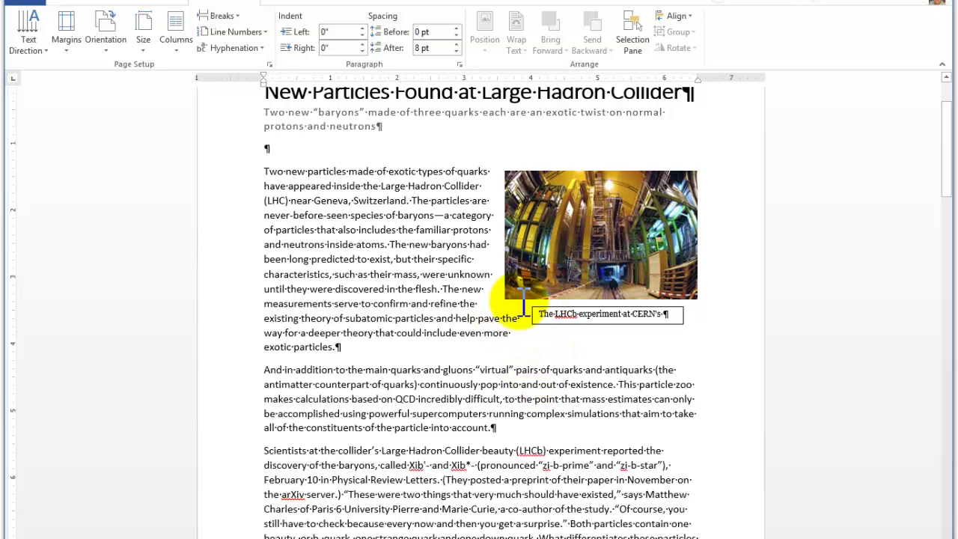
{"action": "mouse_move", "coordinate": [571, 399]}
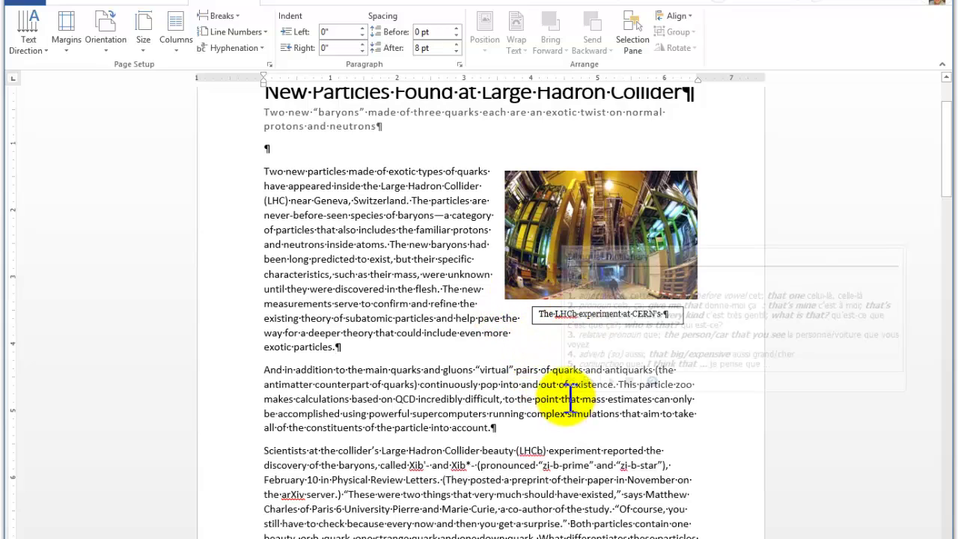
{"action": "left_click", "coordinate": [504, 320]}
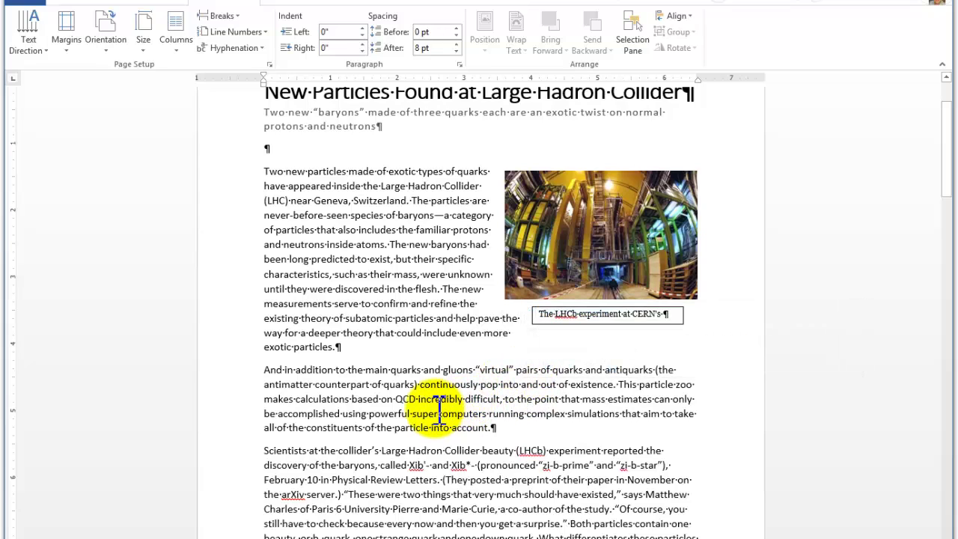
{"action": "mouse_move", "coordinate": [439, 408]}
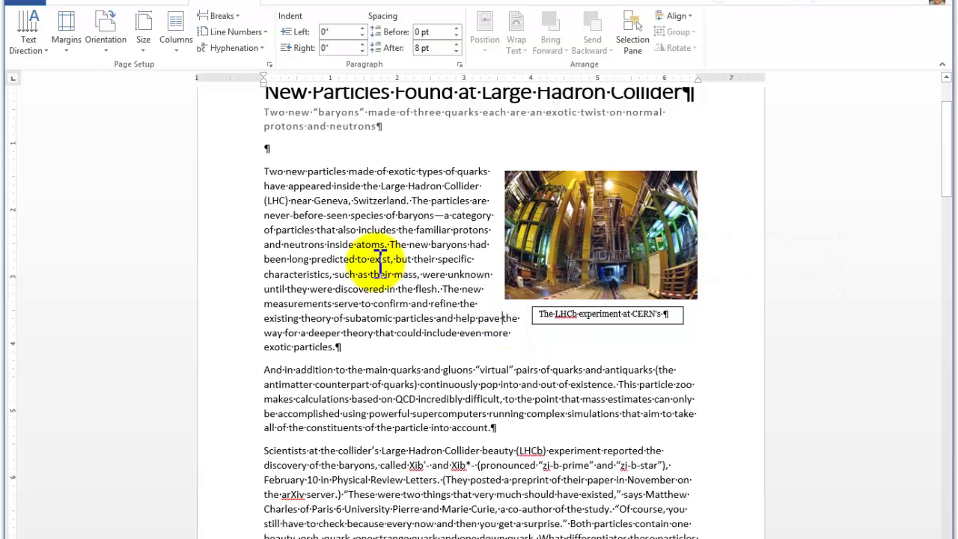
{"action": "left_click", "coordinate": [236, 16]}
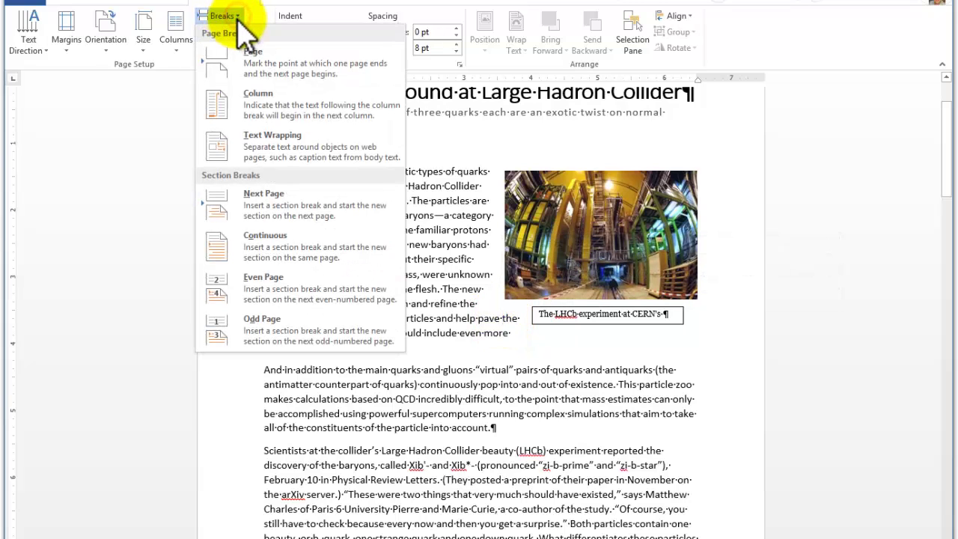
{"action": "left_click", "coordinate": [273, 144]}
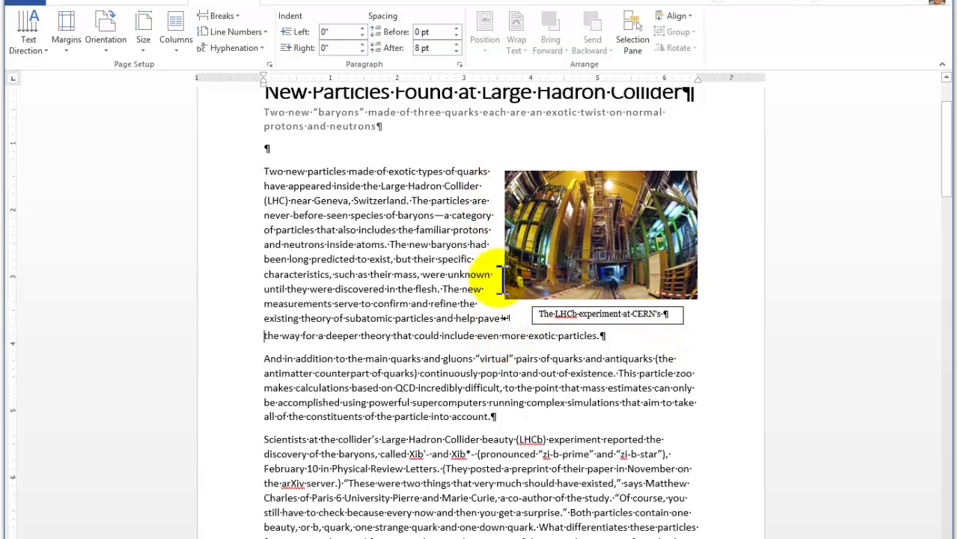
{"action": "mouse_move", "coordinate": [508, 360]}
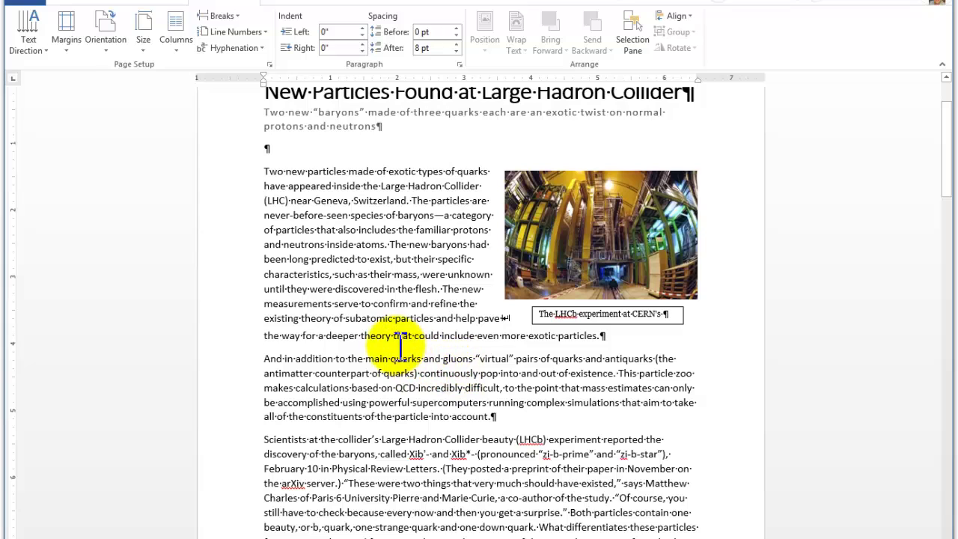
- Review the available break types and insert a page break before the "Quantum spin" heading
{"action": "left_click", "coordinate": [237, 15]}
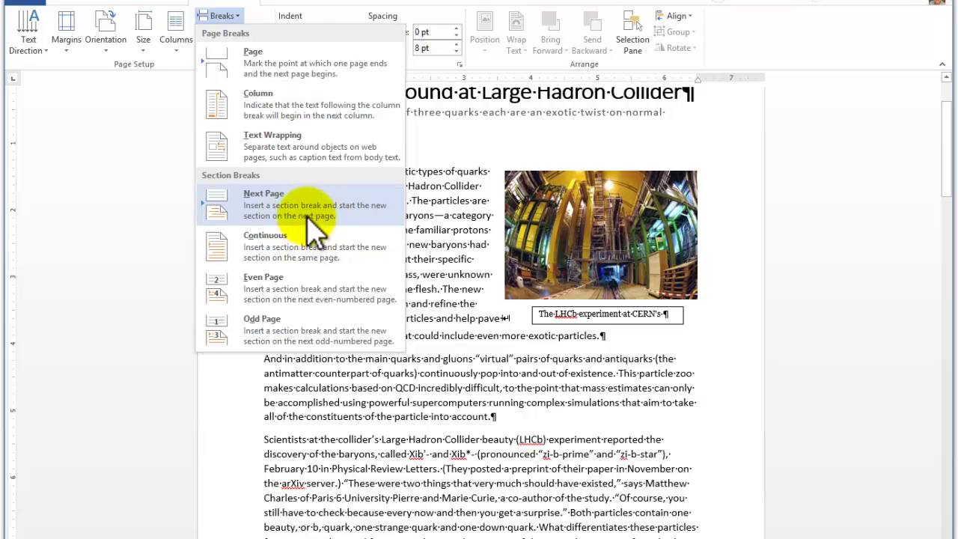
{"action": "left_click", "coordinate": [447, 255]}
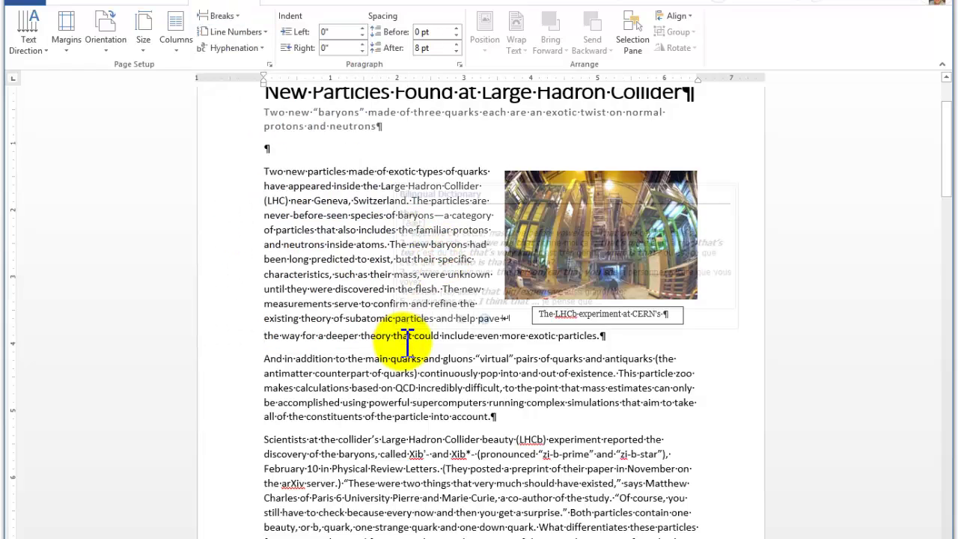
{"action": "scroll", "coordinate": [406, 341], "scroll_direction": "down", "scroll_amount": 6}
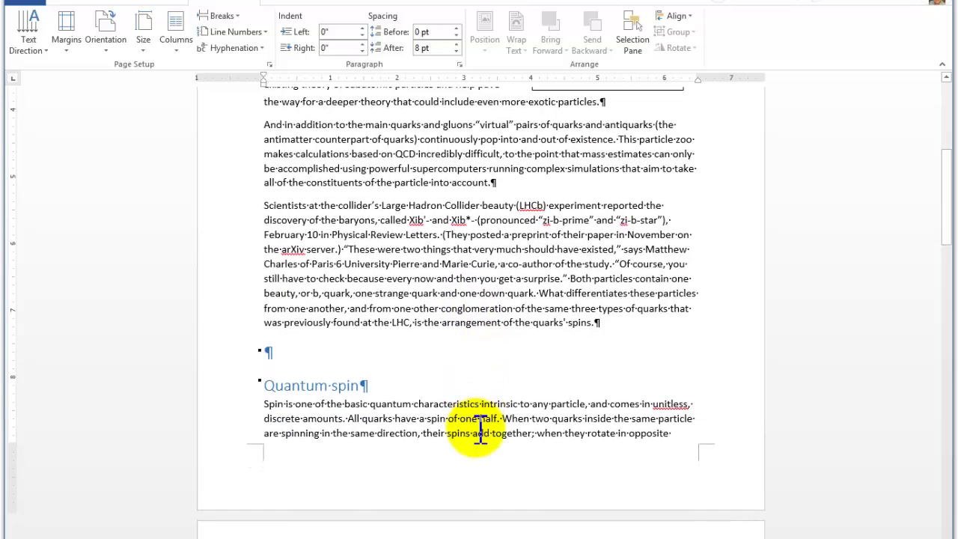
{"action": "scroll", "coordinate": [482, 433], "scroll_direction": "down", "scroll_amount": 2}
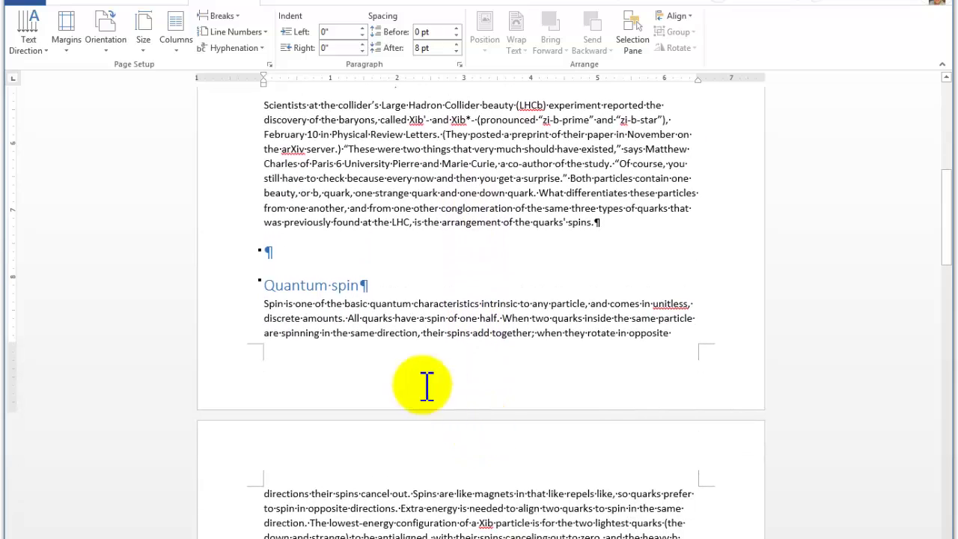
{"action": "left_click", "coordinate": [267, 284]}
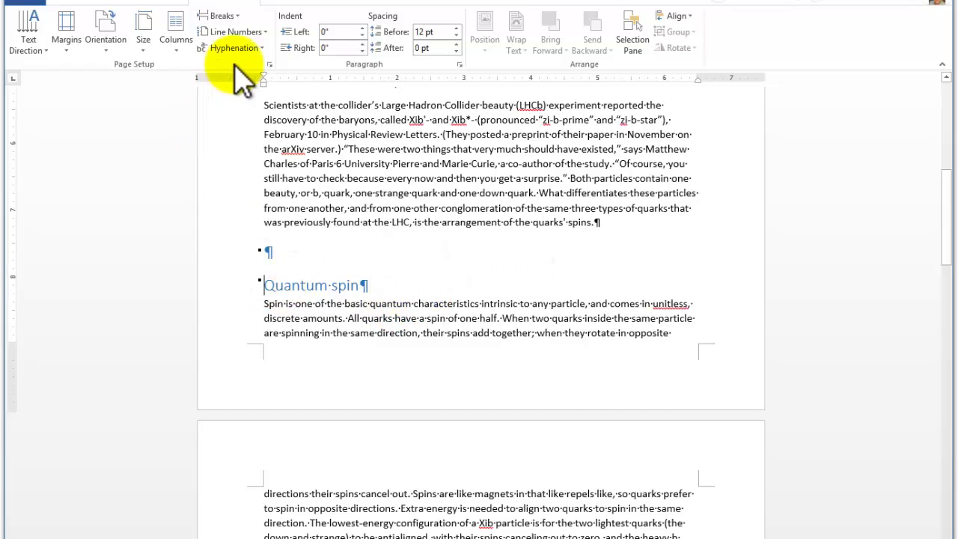
{"action": "left_click", "coordinate": [222, 16]}
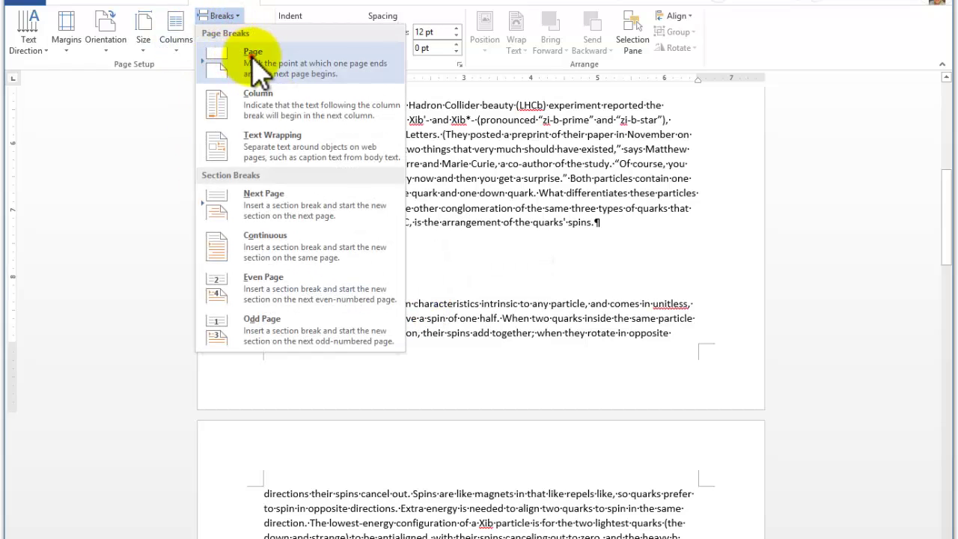
{"action": "left_click", "coordinate": [254, 61]}
{"action": "scroll", "coordinate": [330, 450], "scroll_direction": "down", "scroll_amount": 3}
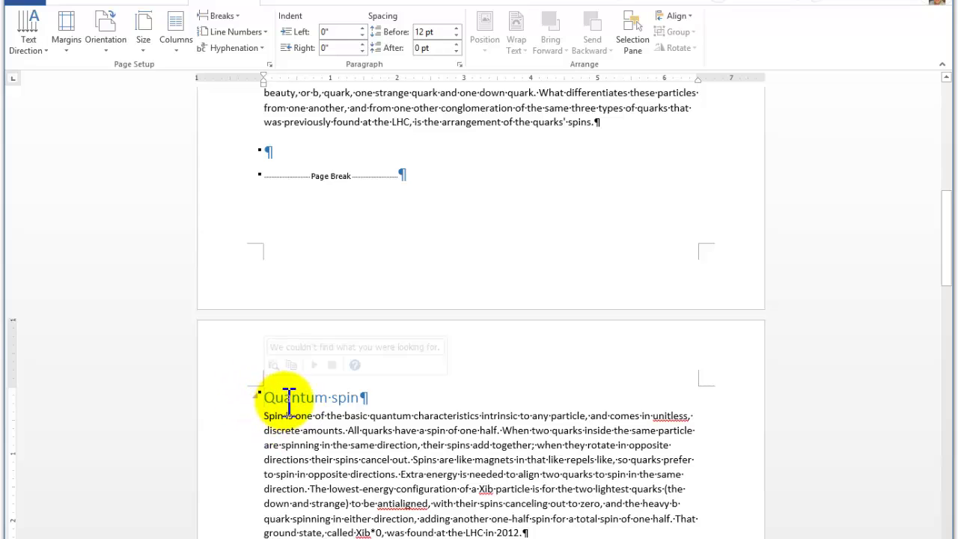
{"action": "scroll", "coordinate": [330, 487], "scroll_direction": "down", "scroll_amount": 3}
{"action": "scroll", "coordinate": [384, 390], "scroll_direction": "up", "scroll_amount": 2}
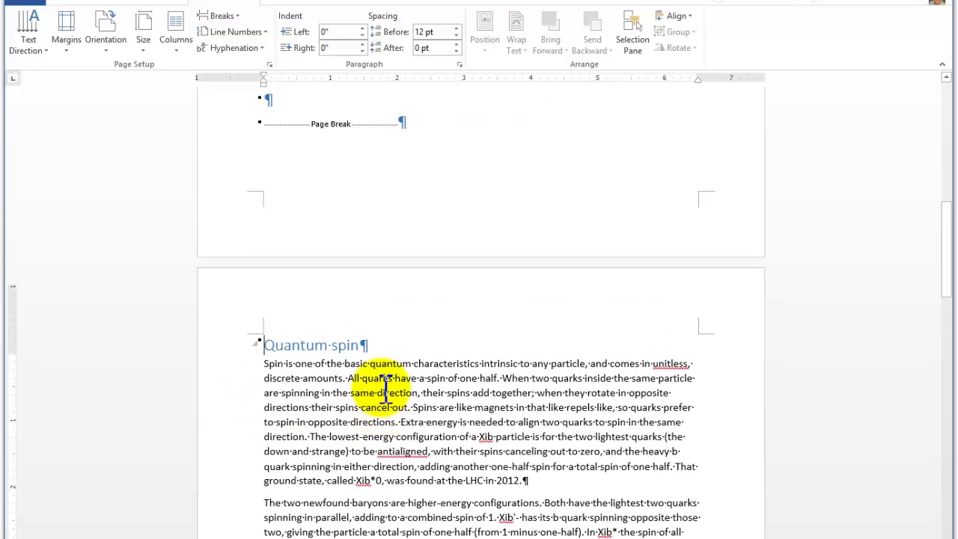
{"action": "scroll", "coordinate": [386, 389], "scroll_direction": "up", "scroll_amount": 1}
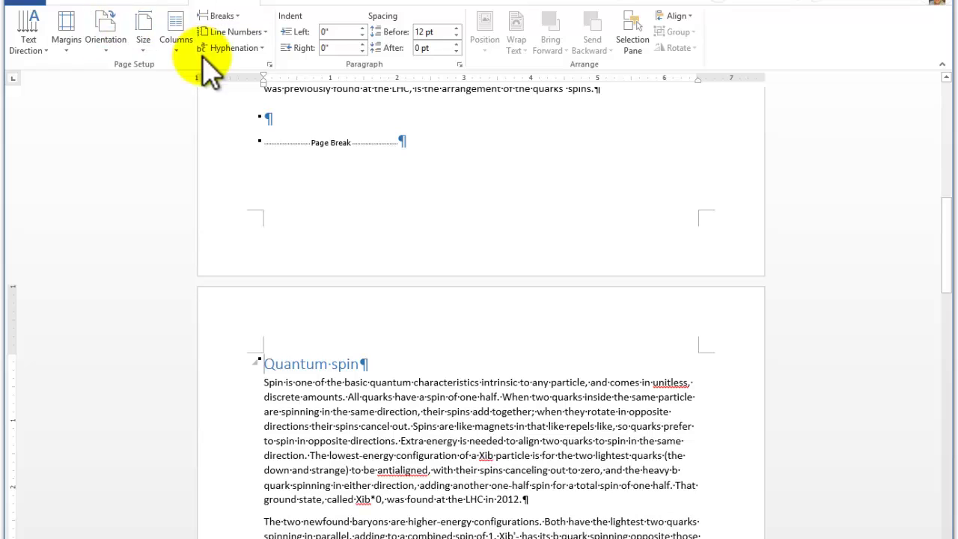
- Undo the page break and insert a Next Page section break before the "Quantum spin" heading instead
{"action": "left_click", "coordinate": [57, 0]}
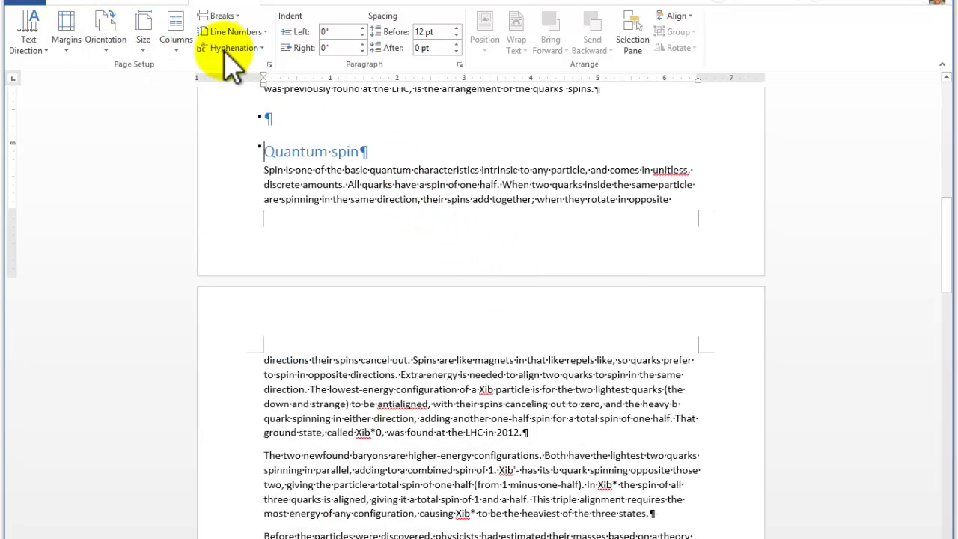
{"action": "left_click", "coordinate": [237, 16]}
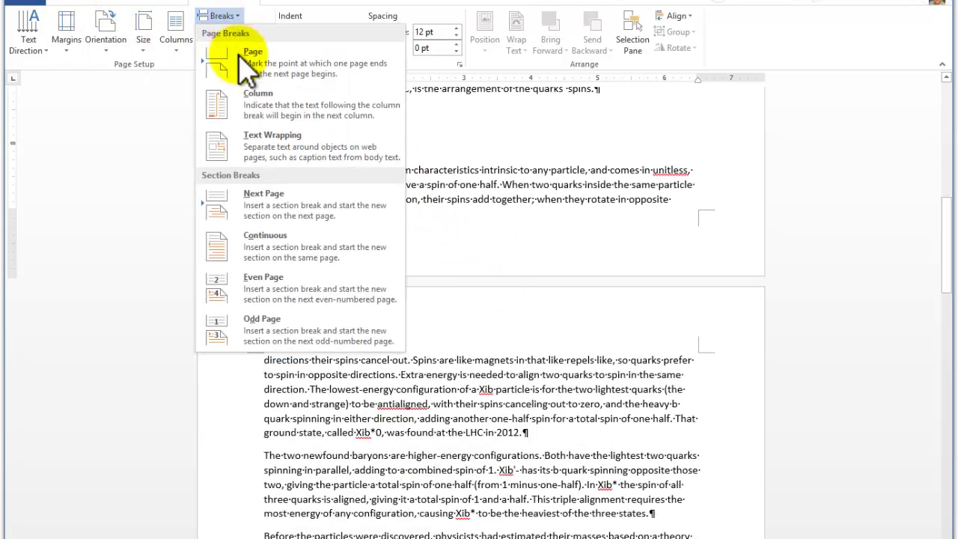
{"action": "left_click", "coordinate": [271, 207]}
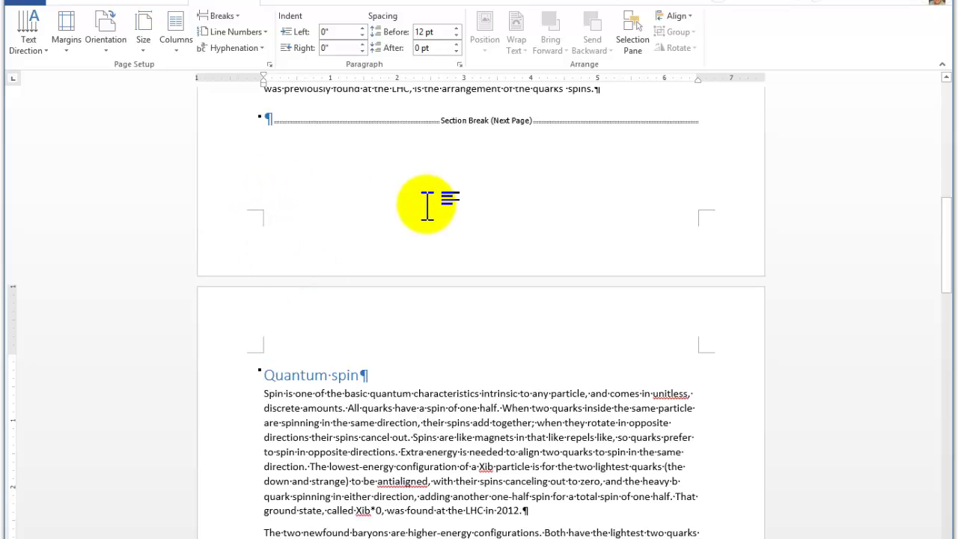
{"action": "left_click", "coordinate": [470, 124]}
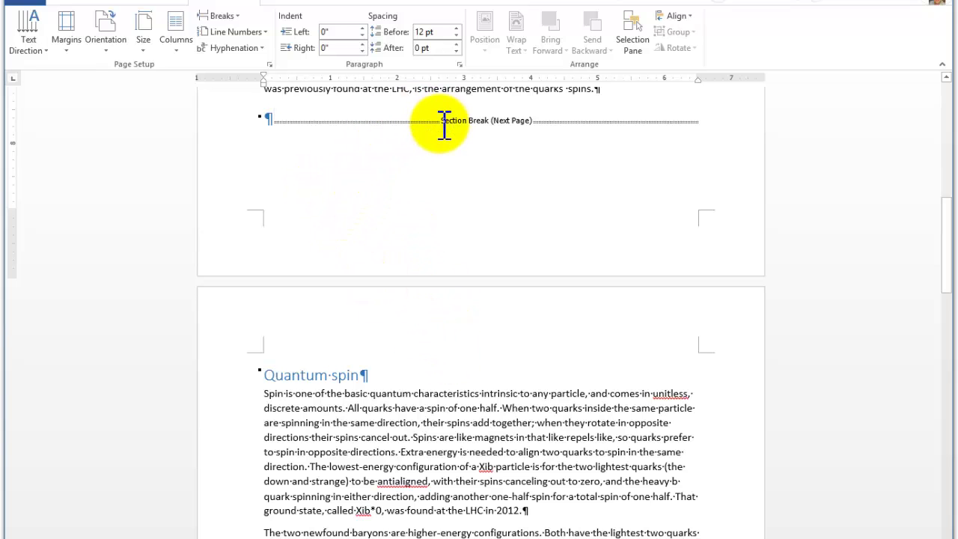
{"action": "left_click_drag", "start_coordinate": [411, 374], "coordinate": [396, 438]}
{"action": "left_click", "coordinate": [401, 353]}
- Set the orientation of the section starting with "Quantum spin" to Landscape and compare it with the preceding section
{"action": "scroll", "coordinate": [453, 394], "scroll_direction": "up", "scroll_amount": 4}
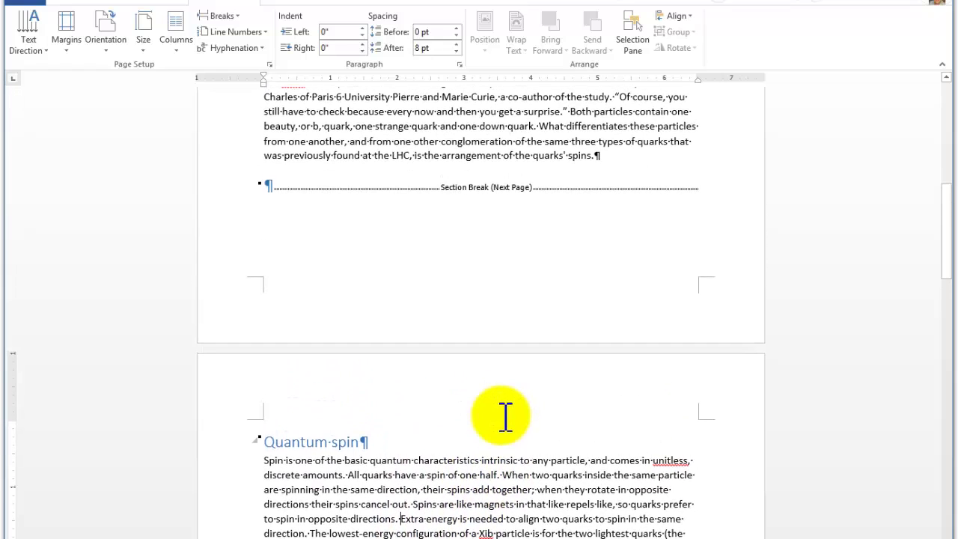
{"action": "scroll", "coordinate": [505, 415], "scroll_direction": "up", "scroll_amount": 2}
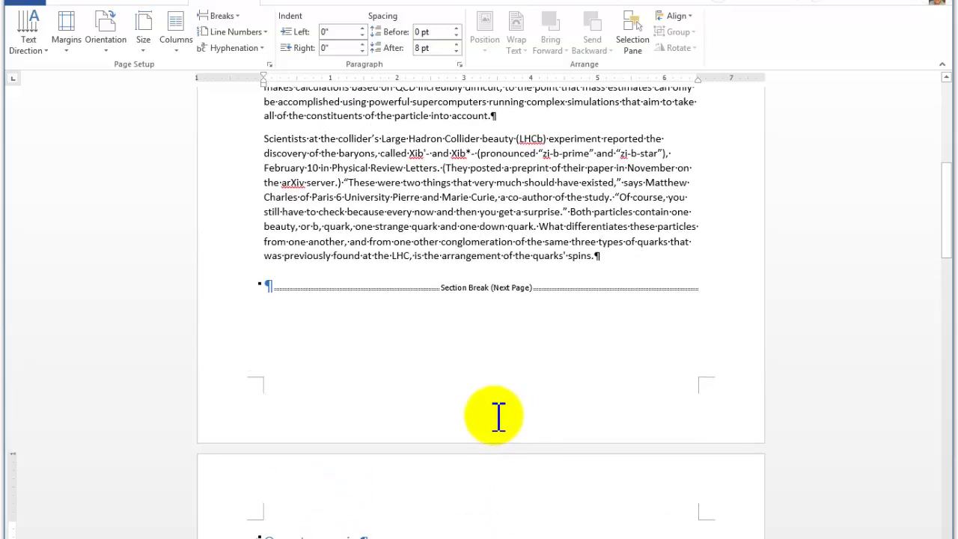
{"action": "scroll", "coordinate": [502, 415], "scroll_direction": "down", "scroll_amount": 3}
{"action": "scroll", "coordinate": [491, 477], "scroll_direction": "down", "scroll_amount": 1}
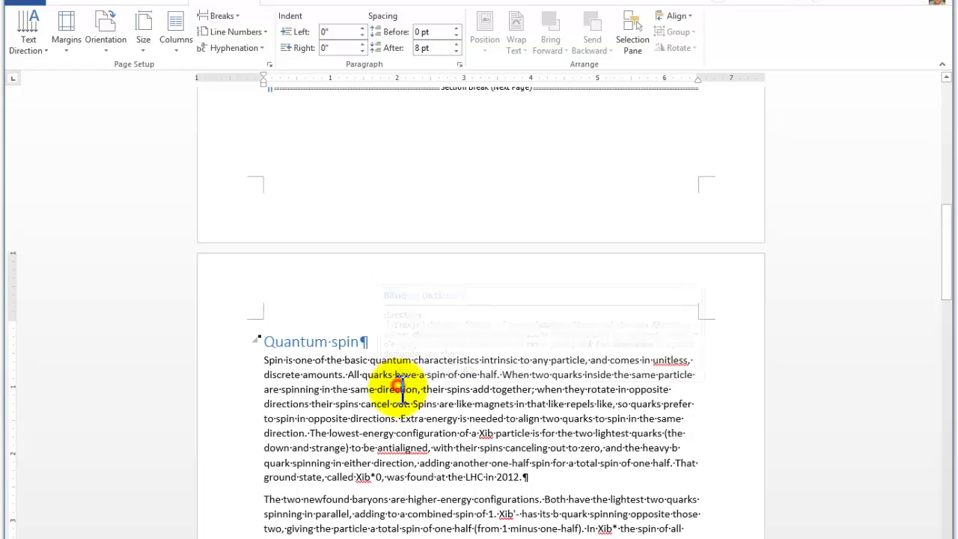
{"action": "scroll", "coordinate": [395, 397], "scroll_direction": "down", "scroll_amount": 3}
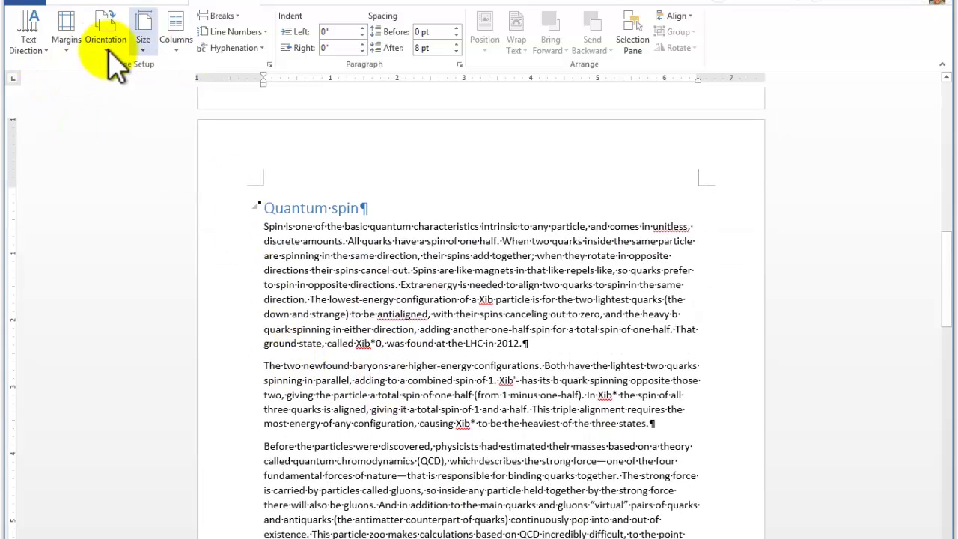
{"action": "left_click", "coordinate": [111, 45]}
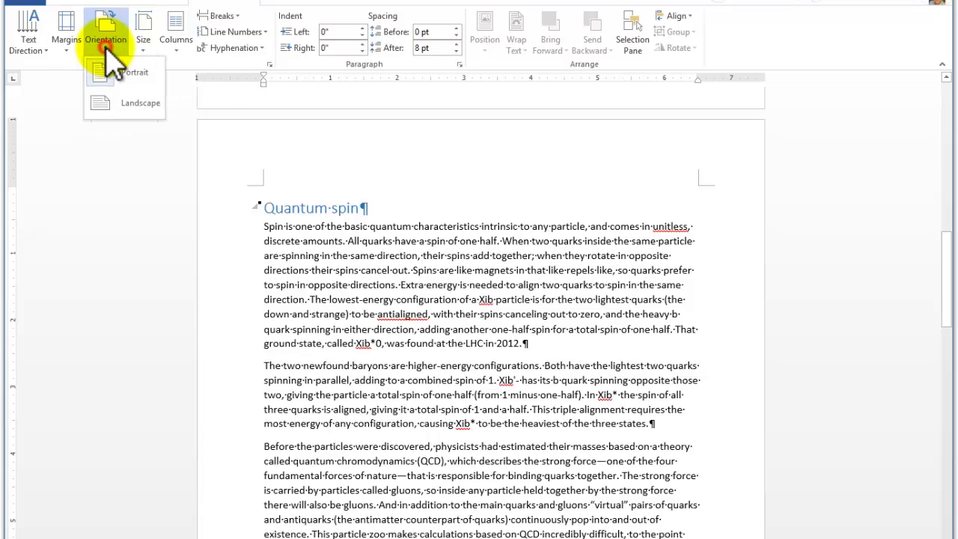
{"action": "left_click", "coordinate": [124, 104]}
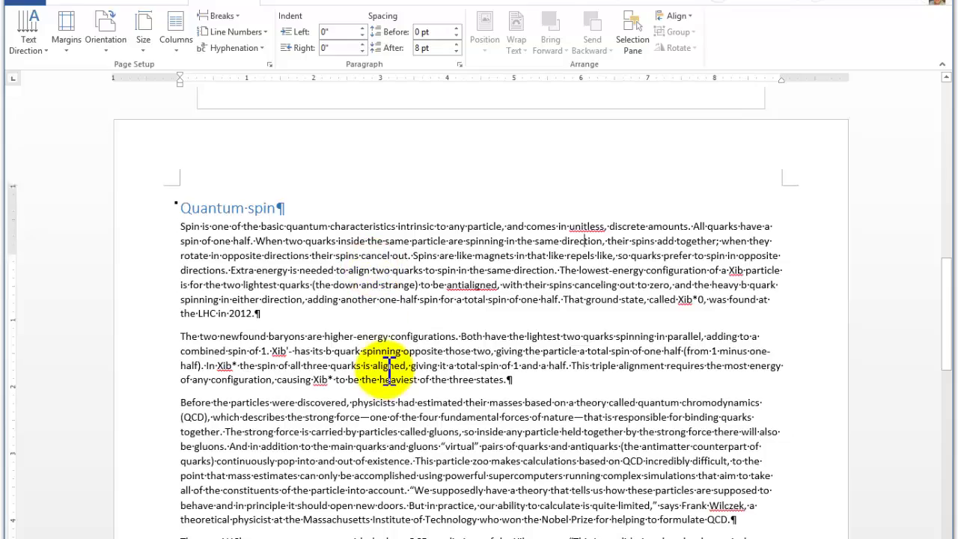
{"action": "scroll", "coordinate": [359, 329], "scroll_direction": "up", "scroll_amount": 5}
{"action": "scroll", "coordinate": [368, 325], "scroll_direction": "up", "scroll_amount": 4}
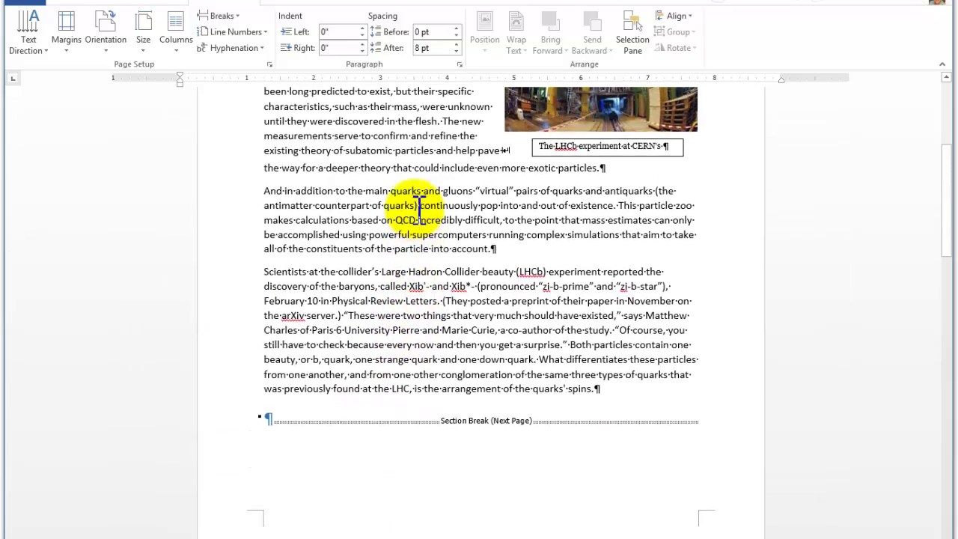
- Compare the page setup on both sides of the section break and return the "Quantum spin" section to Portrait orientation
{"action": "left_click", "coordinate": [415, 208]}
{"action": "scroll", "coordinate": [426, 364], "scroll_direction": "down", "scroll_amount": 7}
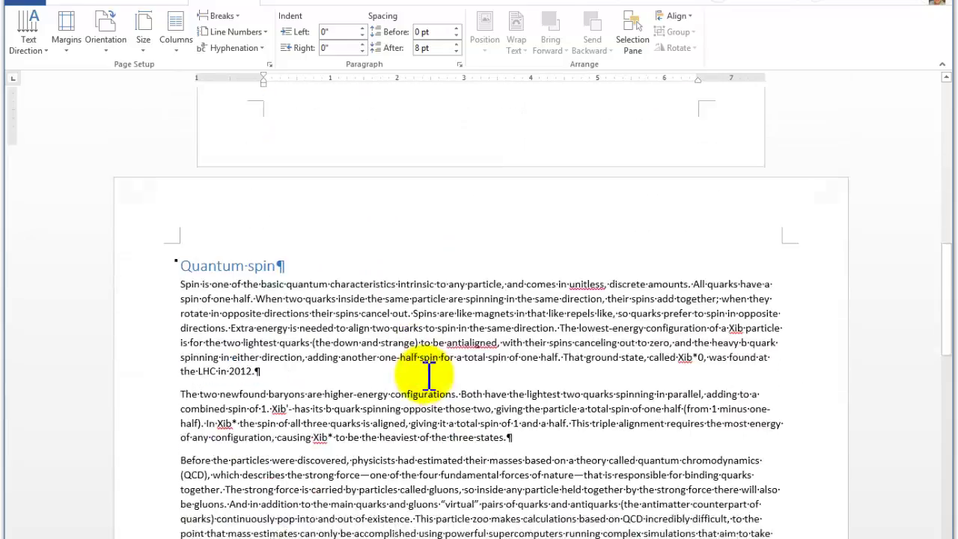
{"action": "scroll", "coordinate": [460, 186], "scroll_direction": "up", "scroll_amount": 2}
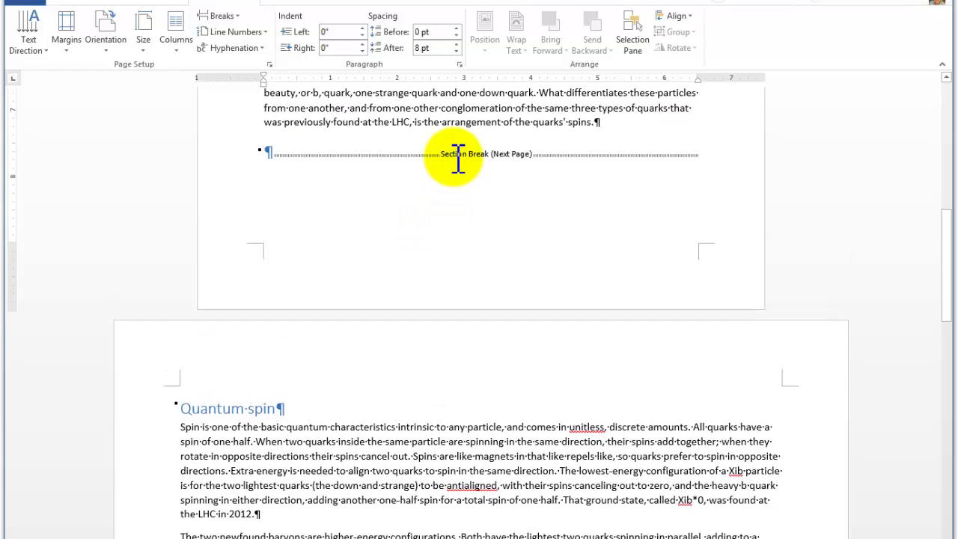
{"action": "left_click", "coordinate": [459, 157]}
{"action": "left_click", "coordinate": [428, 453]}
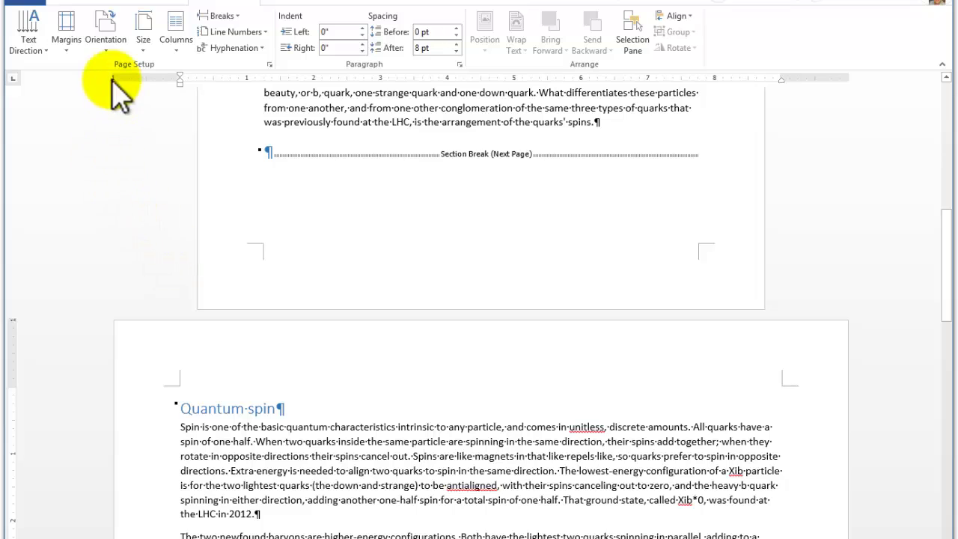
{"action": "left_click", "coordinate": [106, 46]}
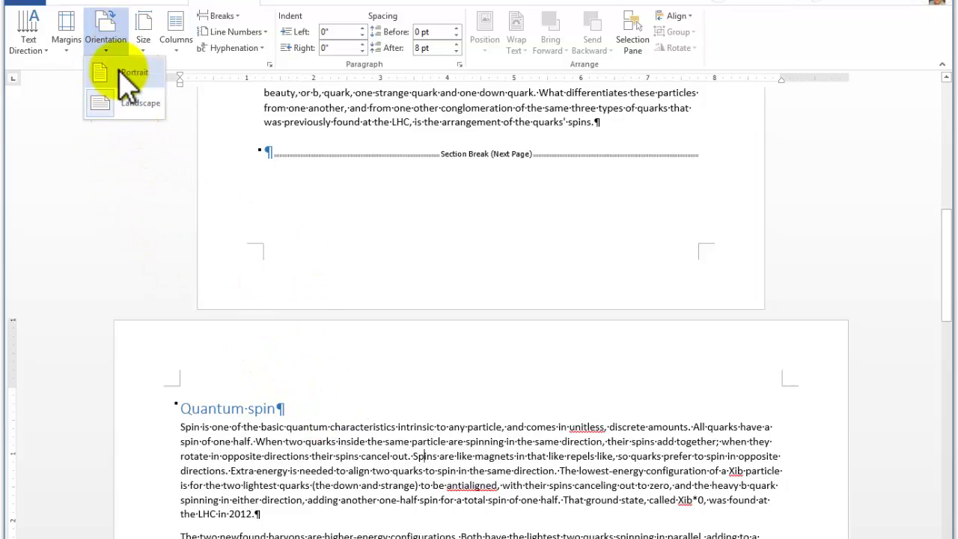
{"action": "left_click", "coordinate": [120, 72]}
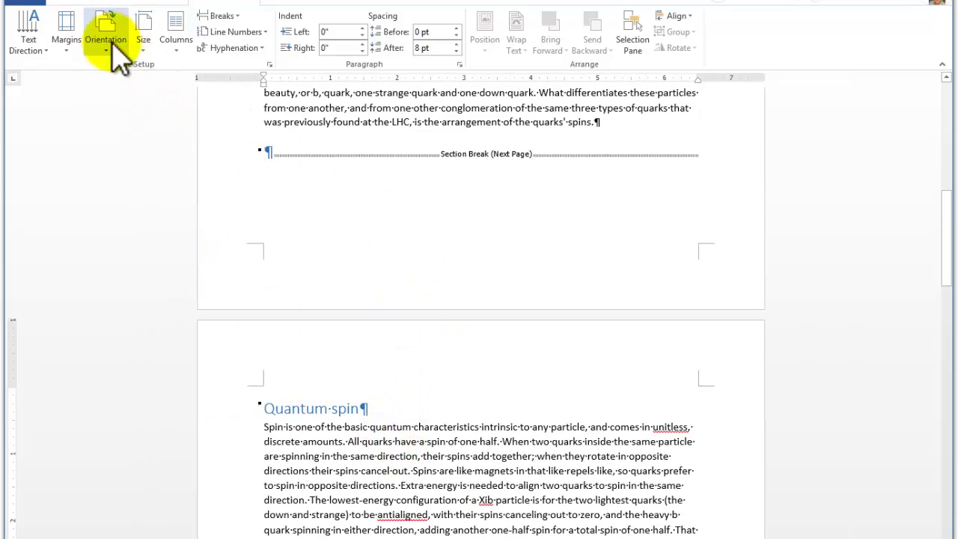
- Apply the Wide margins preset to the "Quantum spin" section, compare it with the preceding section and undo the margin change
{"action": "left_click", "coordinate": [67, 45]}
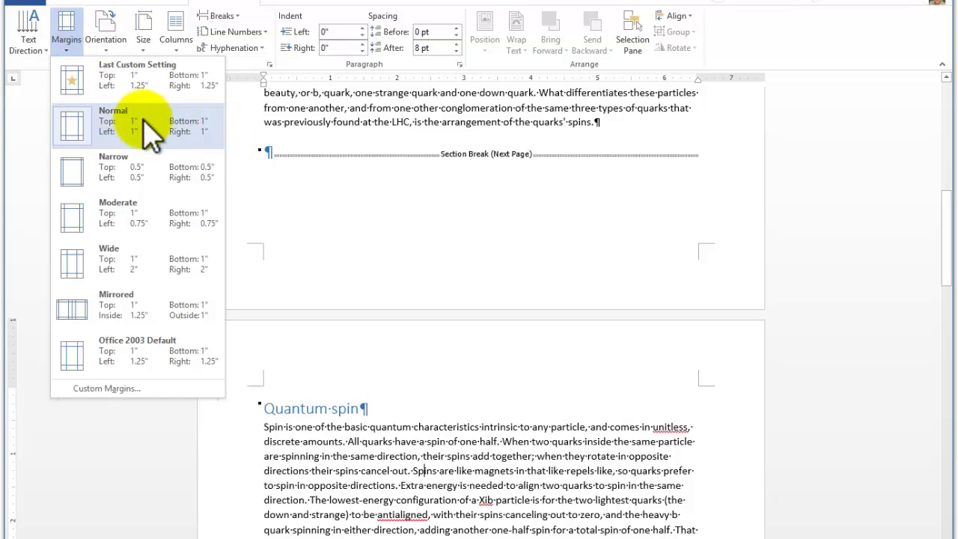
{"action": "left_click", "coordinate": [81, 281]}
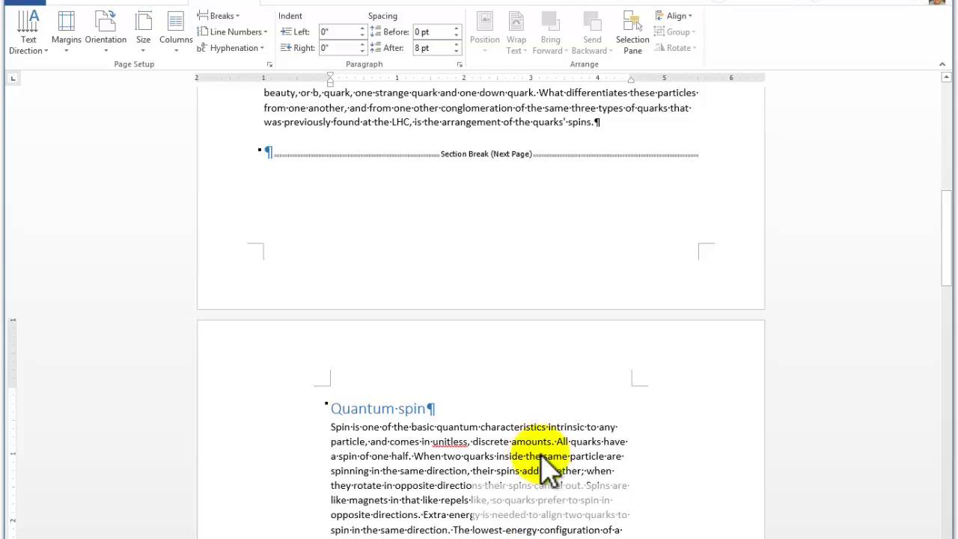
{"action": "scroll", "coordinate": [565, 468], "scroll_direction": "down", "scroll_amount": 4}
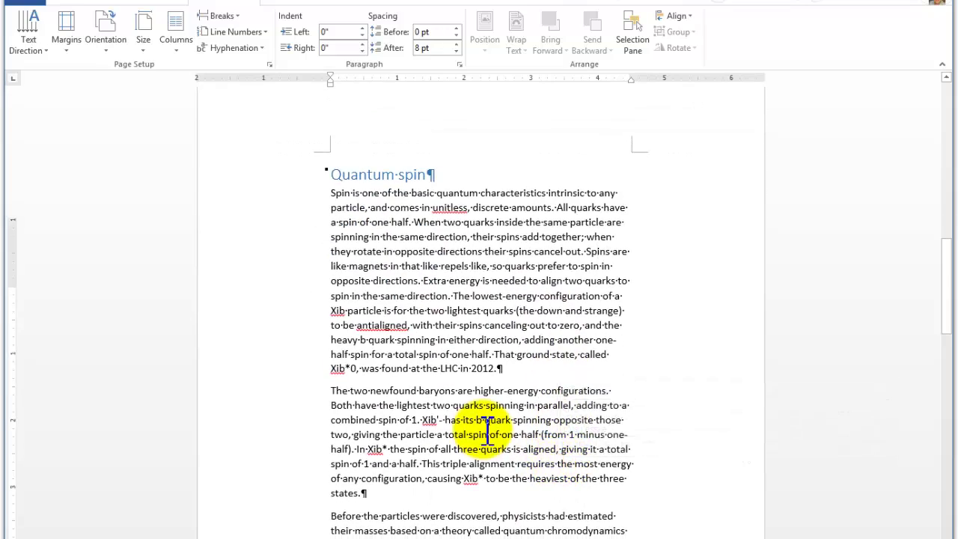
{"action": "scroll", "coordinate": [488, 420], "scroll_direction": "up", "scroll_amount": 6}
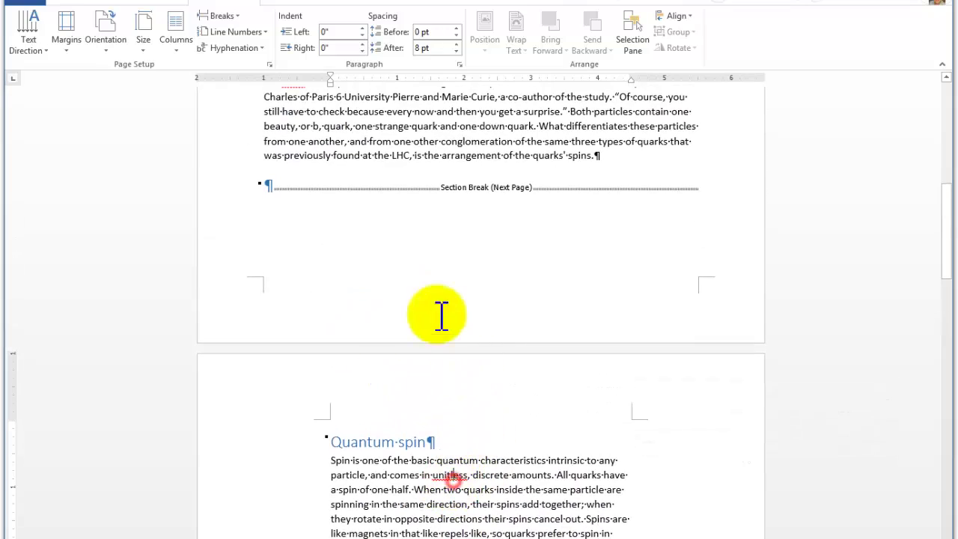
{"action": "scroll", "coordinate": [440, 203], "scroll_direction": "up", "scroll_amount": 3}
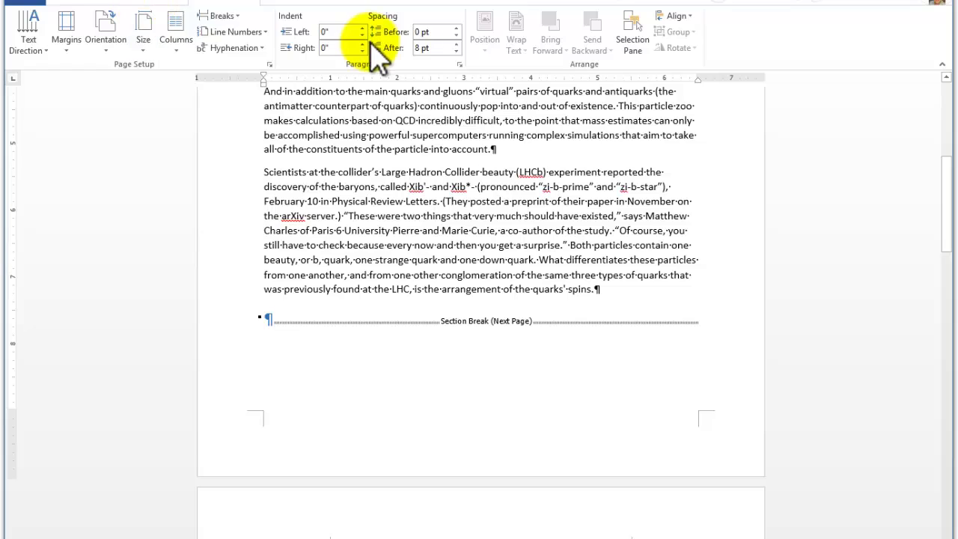
{"action": "scroll", "coordinate": [310, 161], "scroll_direction": "down", "scroll_amount": 3}
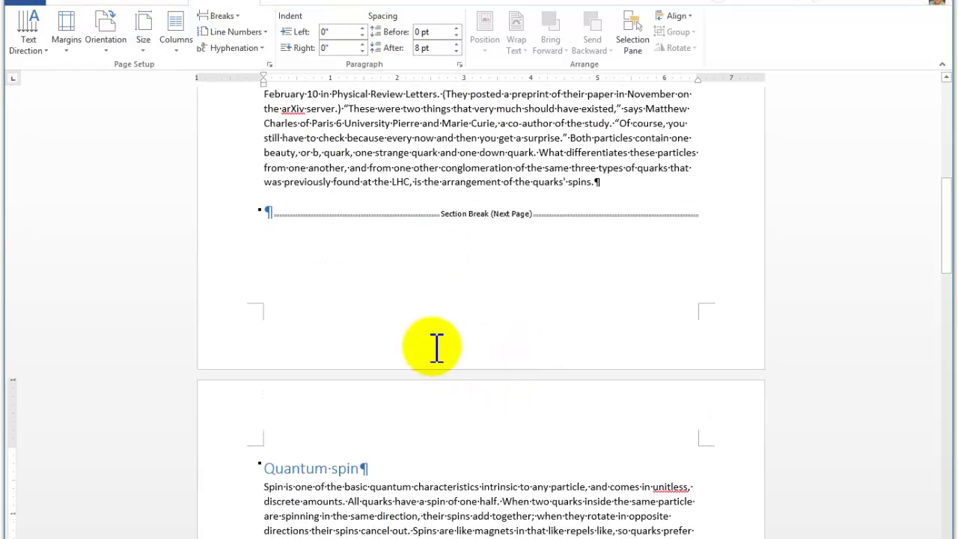
- Examine the available section break types and the paragraphs under the "Quantum spin" heading
{"action": "left_click", "coordinate": [225, 16]}
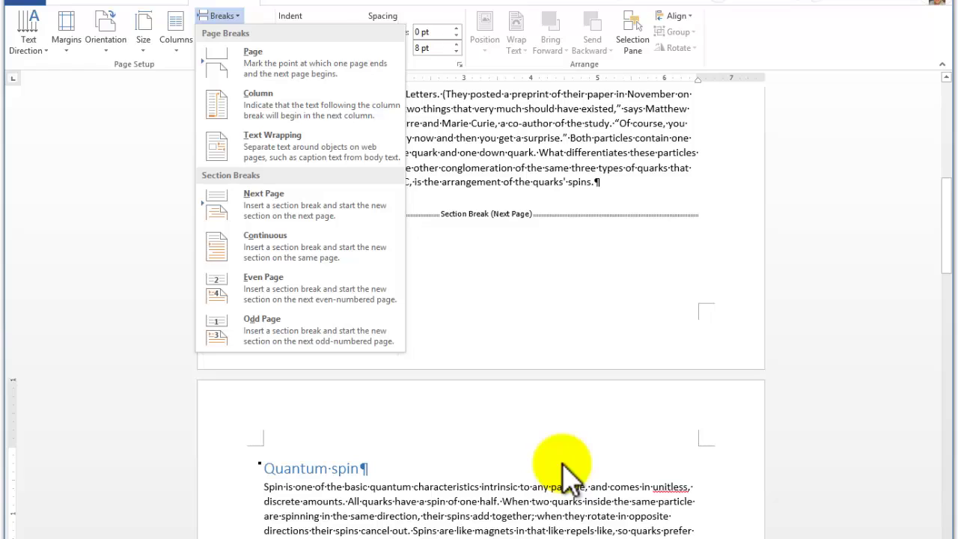
{"action": "left_click", "coordinate": [513, 479]}
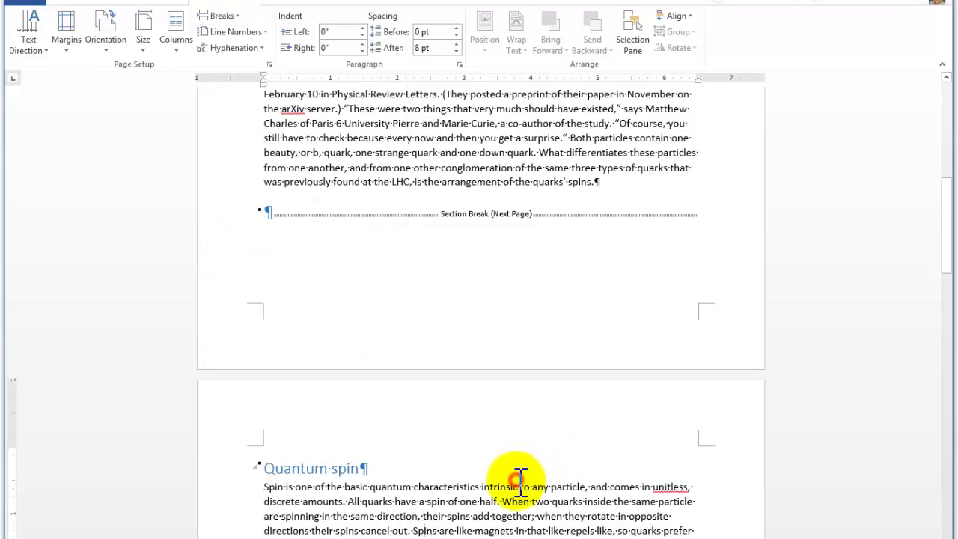
{"action": "left_click", "coordinate": [222, 16]}
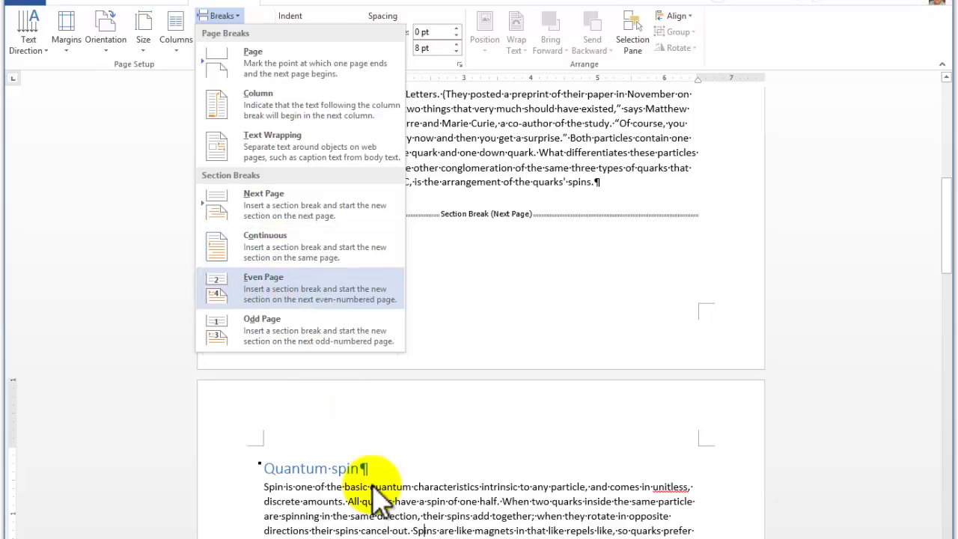
{"action": "left_click", "coordinate": [407, 507]}
{"action": "scroll", "coordinate": [411, 502], "scroll_direction": "down", "scroll_amount": 5}
{"action": "scroll", "coordinate": [415, 502], "scroll_direction": "down", "scroll_amount": 1}
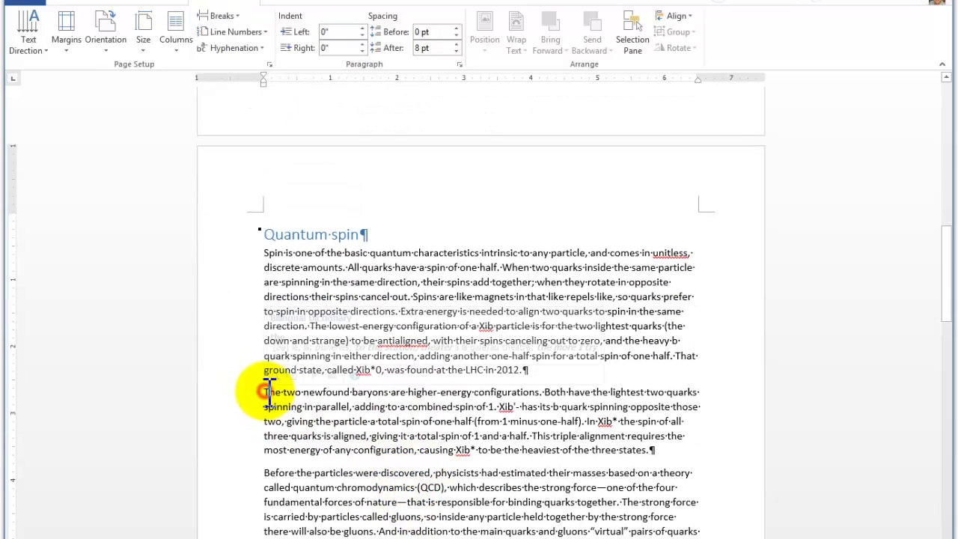
- Insert a Continuous section break before the paragraph starting with "The two newfound baryons" under "Quantum spin"
{"action": "left_click_drag", "start_coordinate": [266, 391], "coordinate": [764, 454]}
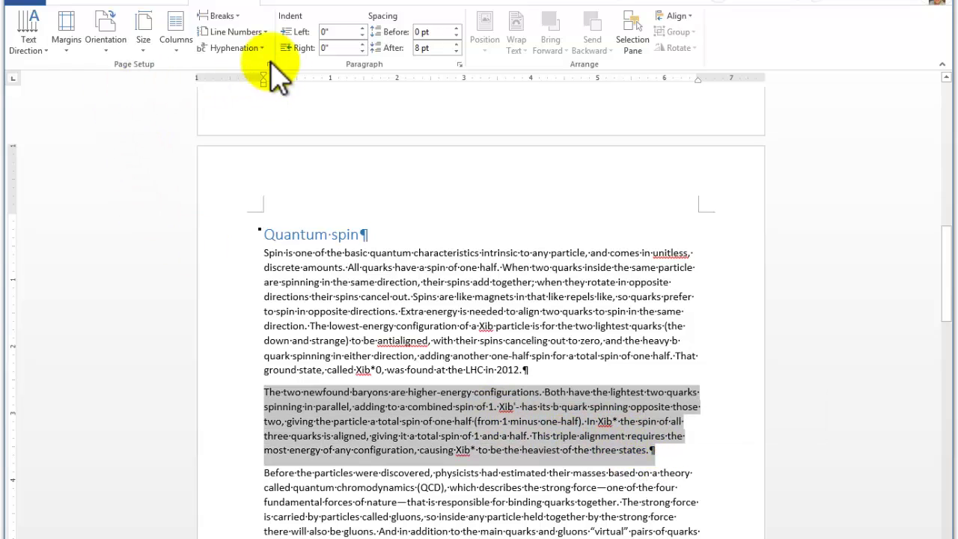
{"action": "left_click", "coordinate": [263, 391]}
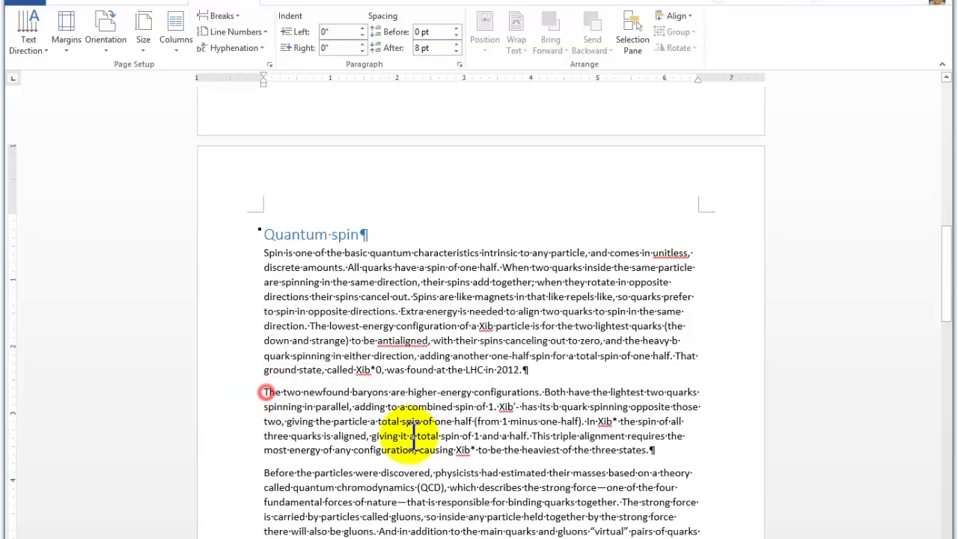
{"action": "left_click", "coordinate": [234, 16]}
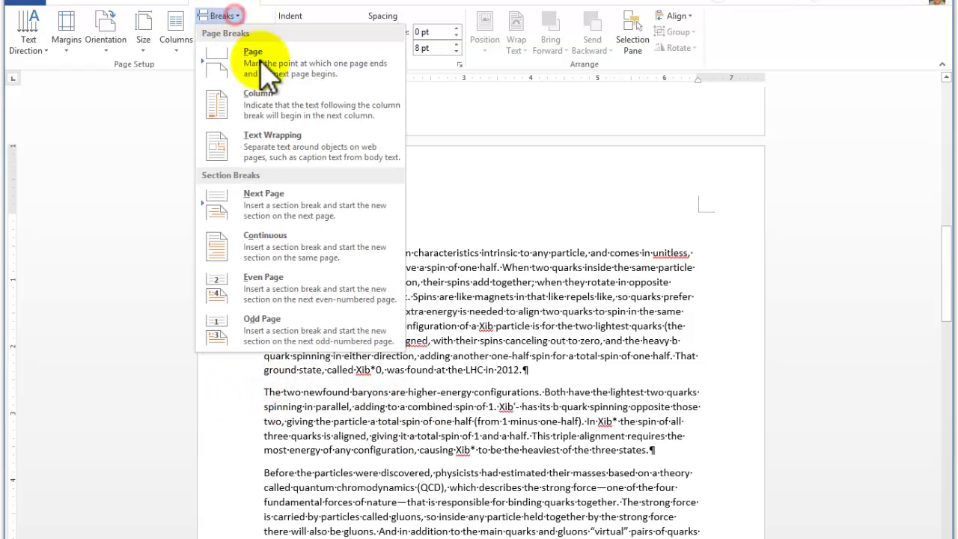
{"action": "left_click", "coordinate": [281, 251]}
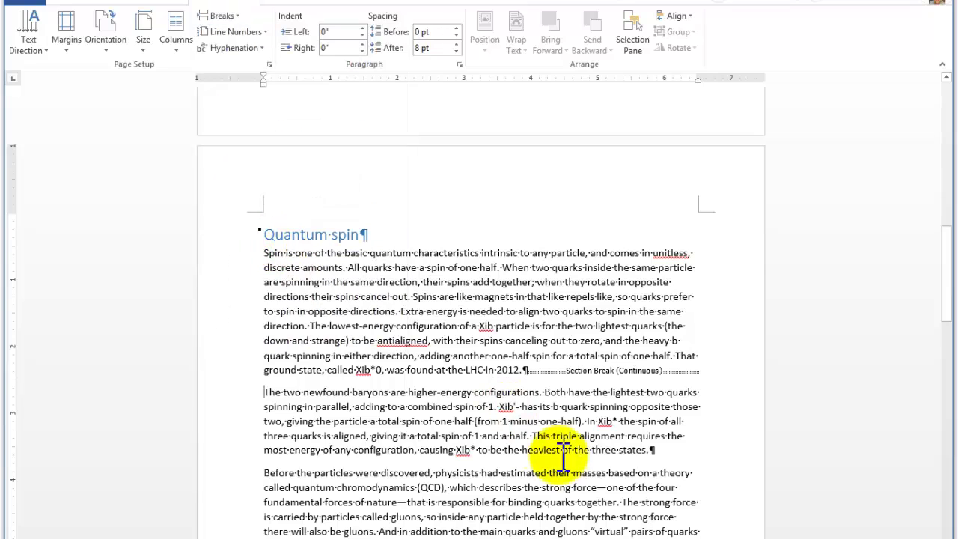
{"action": "scroll", "coordinate": [473, 449], "scroll_direction": "down", "scroll_amount": 1}
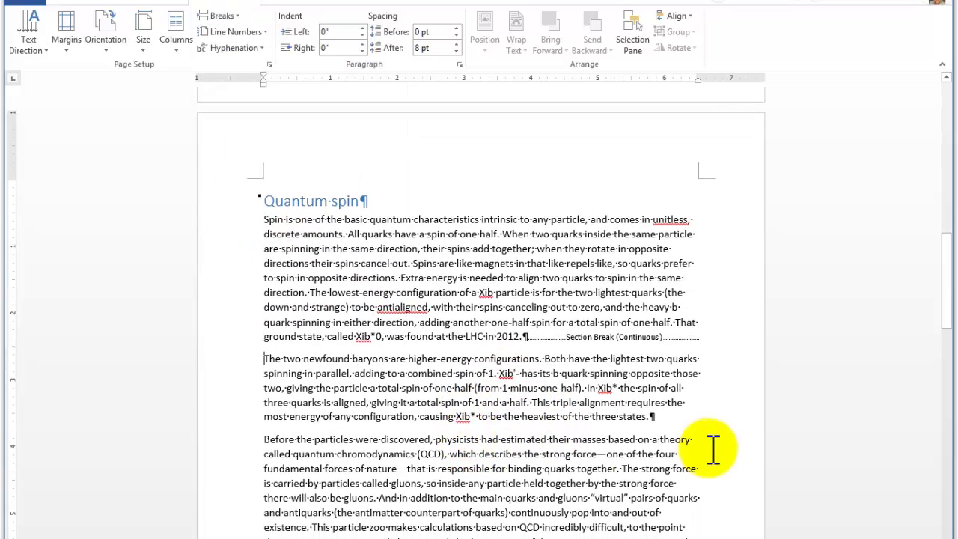
{"action": "scroll", "coordinate": [666, 419], "scroll_direction": "up", "scroll_amount": 1}
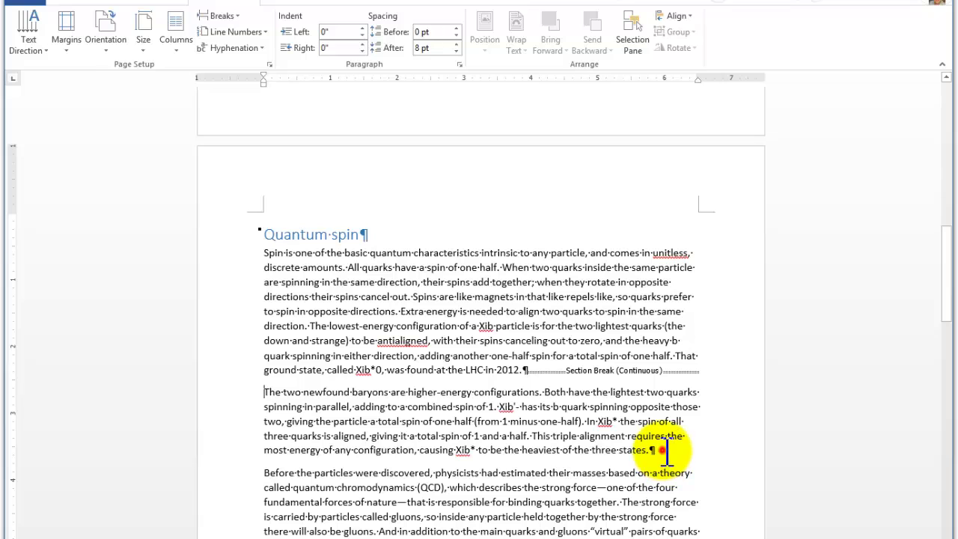
- Insert a Continuous section break at the end of the paragraph starting with "The two newfound baryons"
{"action": "left_click", "coordinate": [662, 450]}
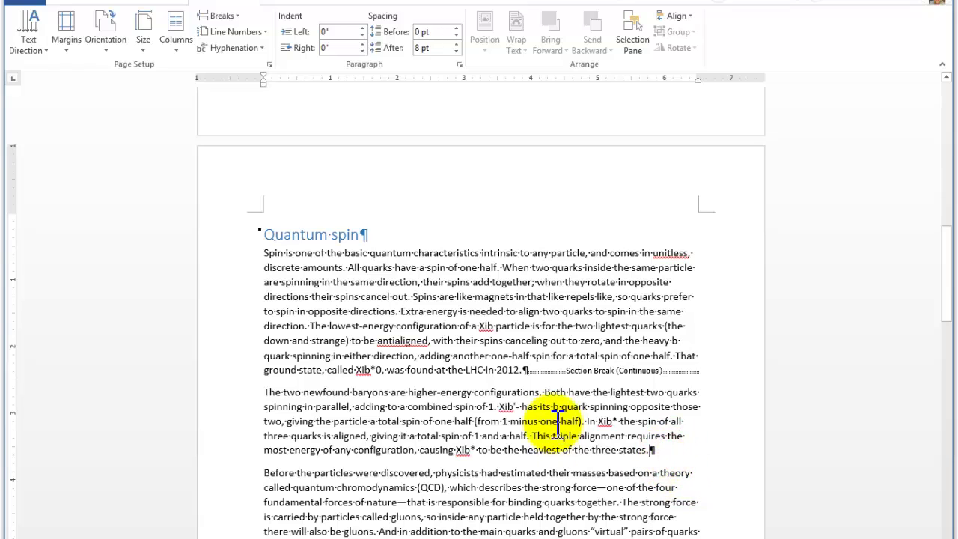
{"action": "left_click", "coordinate": [237, 17]}
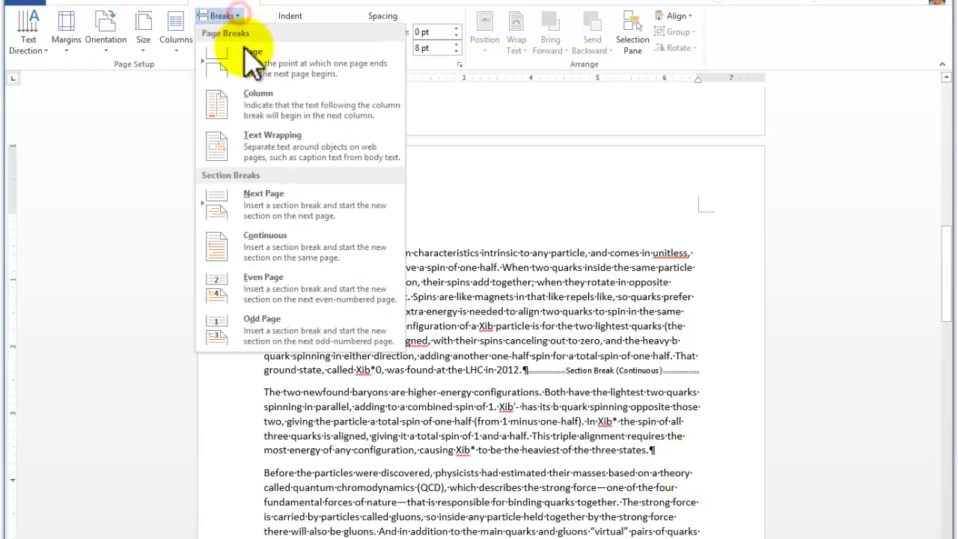
{"action": "left_click", "coordinate": [279, 247]}
{"action": "scroll", "coordinate": [644, 457], "scroll_direction": "down", "scroll_amount": 1}
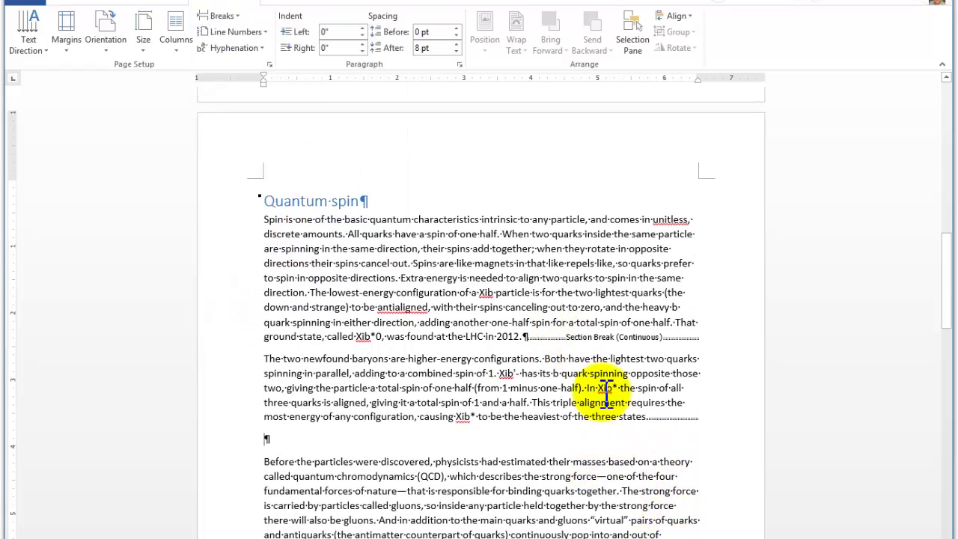
{"action": "left_click_drag", "start_coordinate": [647, 418], "coordinate": [280, 358]}
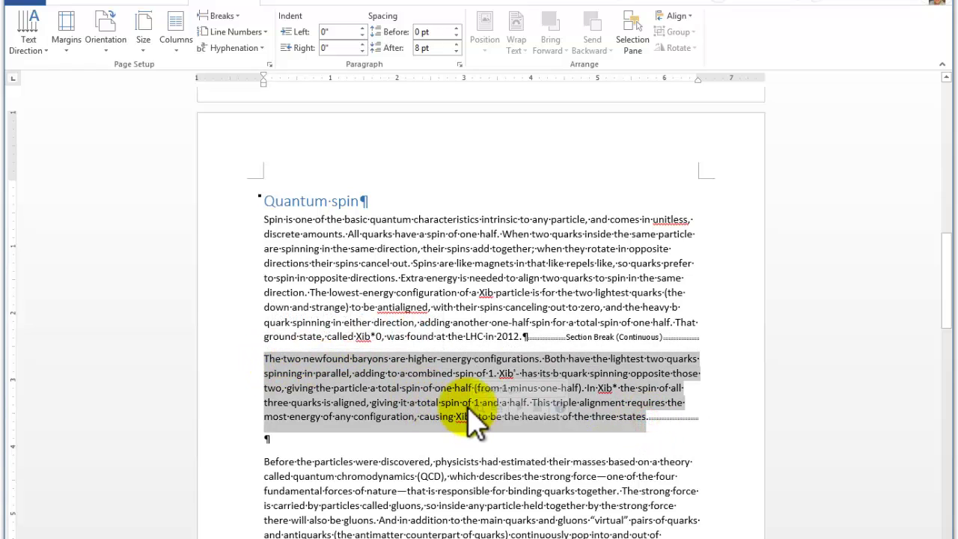
{"action": "left_click", "coordinate": [449, 275]}
{"action": "scroll", "coordinate": [546, 486], "scroll_direction": "down", "scroll_amount": 2}
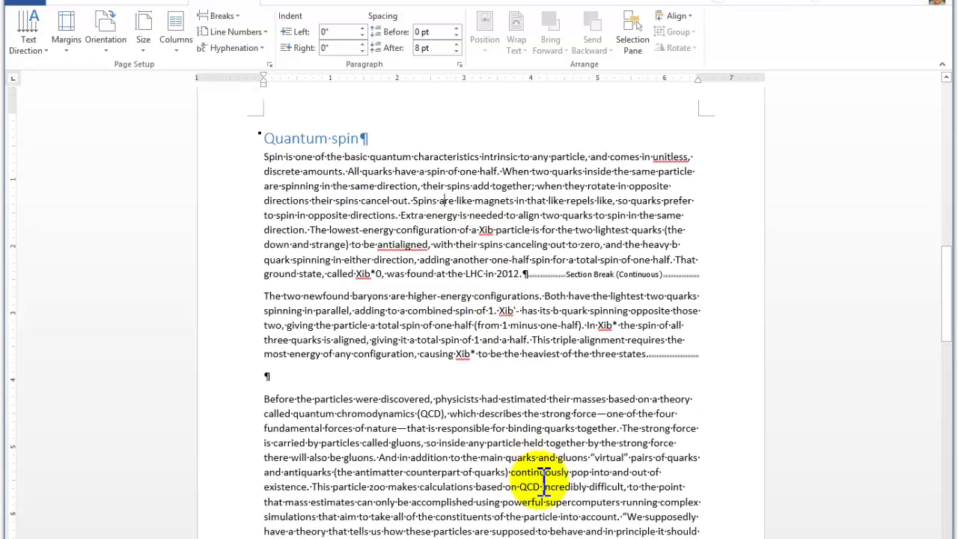
- Apply the Wide margins preset to the section containing the "The two newfound baryons" paragraph
{"action": "left_click_drag", "start_coordinate": [650, 352], "coordinate": [270, 293]}
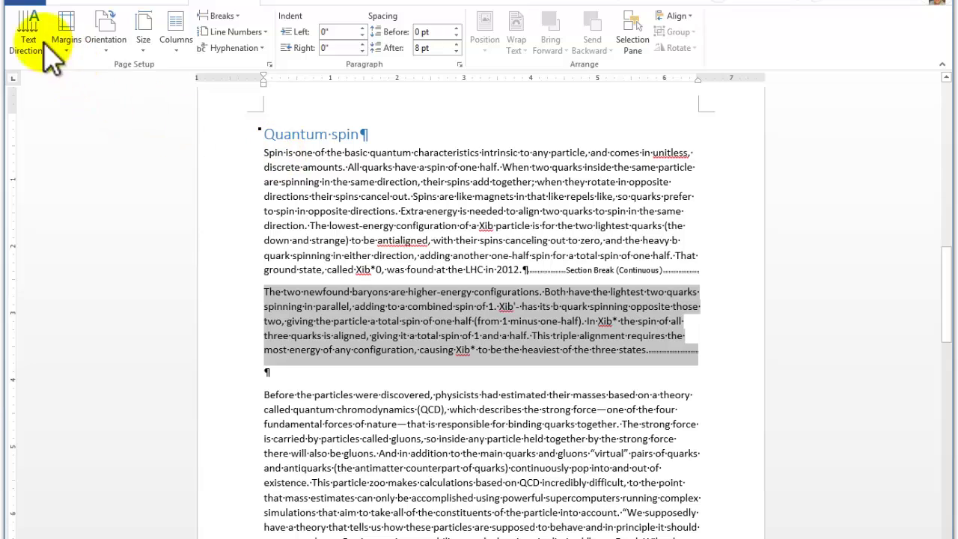
{"action": "left_click", "coordinate": [66, 41]}
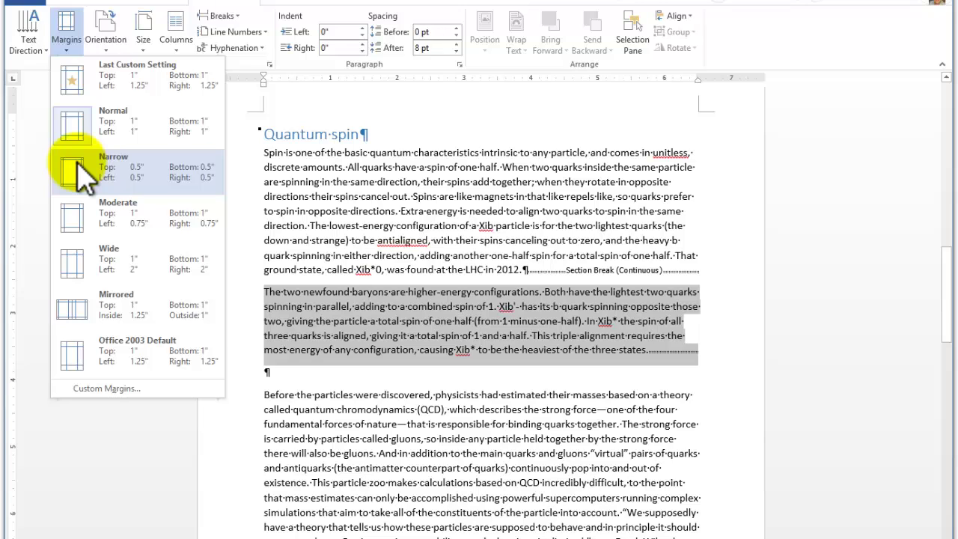
{"action": "left_click", "coordinate": [72, 262]}
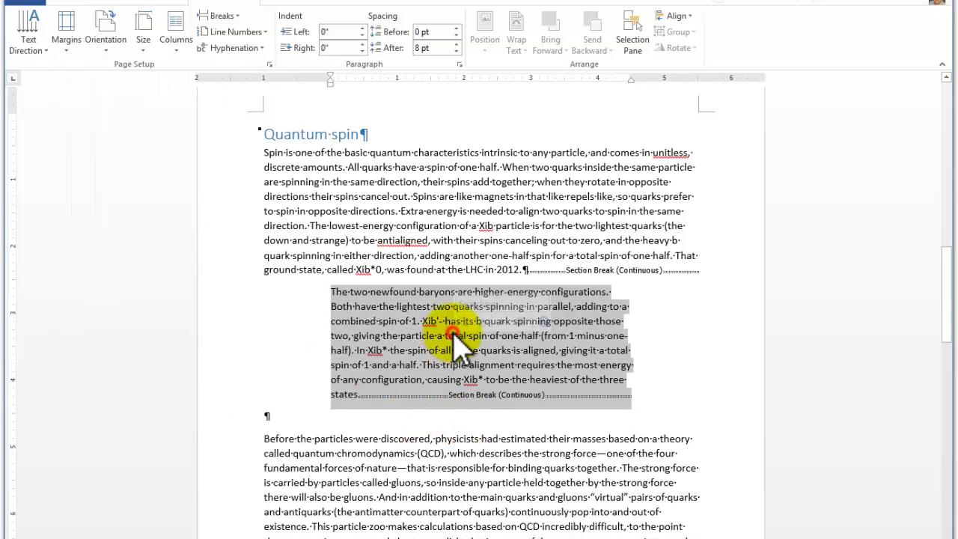
{"action": "left_click", "coordinate": [352, 338]}
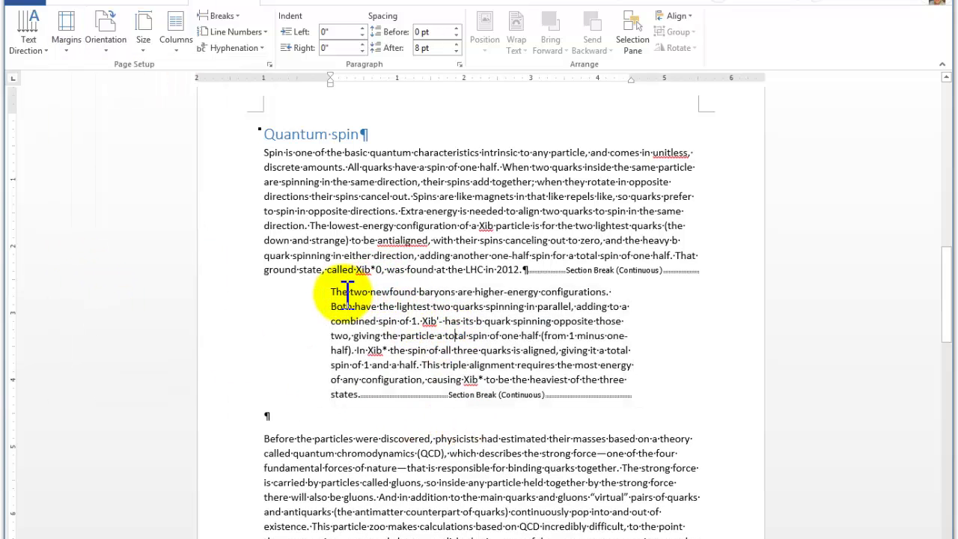
- Examine the section breaks enclosing the "The two newfound baryons" paragraph and review the Continuous, Even Page and Odd Page break options
{"action": "left_click_drag", "start_coordinate": [347, 295], "coordinate": [517, 365]}
{"action": "left_click", "coordinate": [573, 269]}
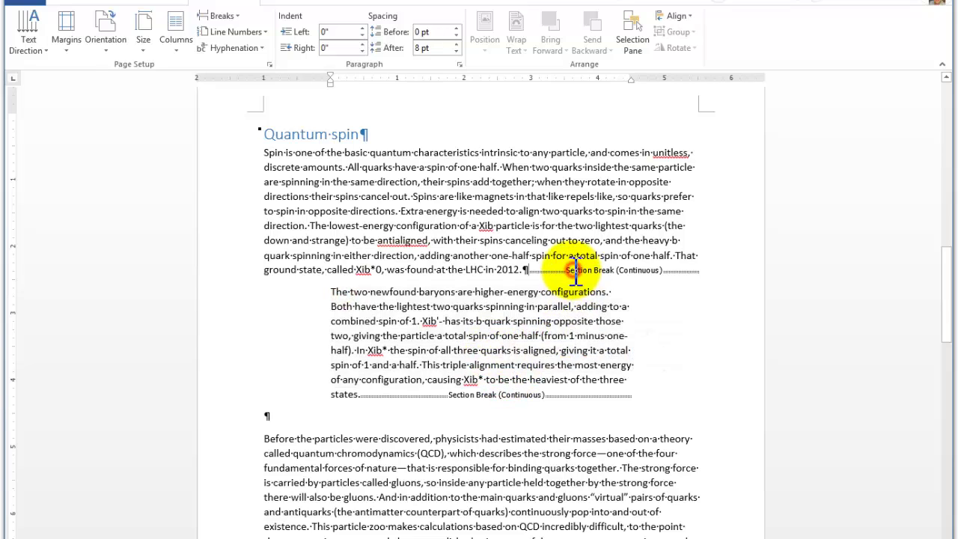
{"action": "left_click", "coordinate": [497, 401]}
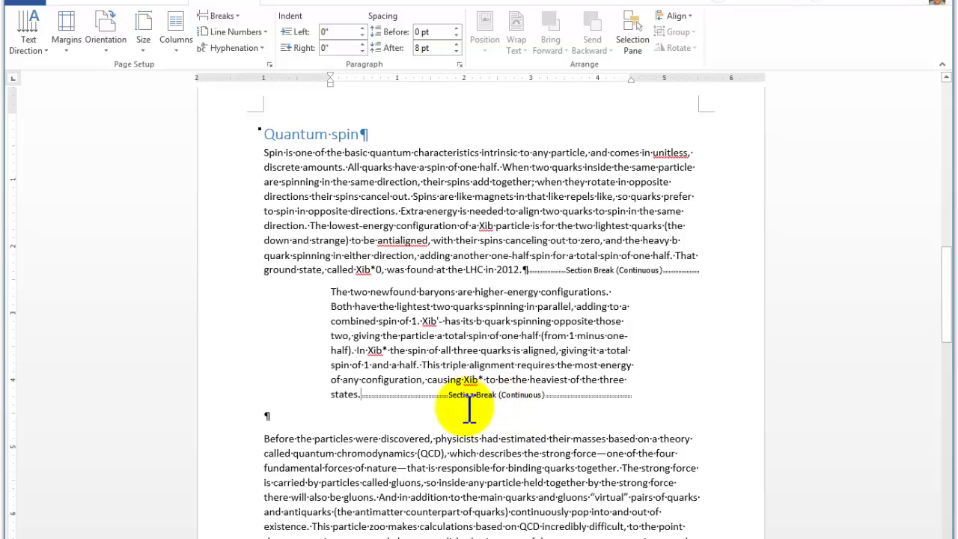
{"action": "left_click_drag", "start_coordinate": [368, 295], "coordinate": [555, 365]}
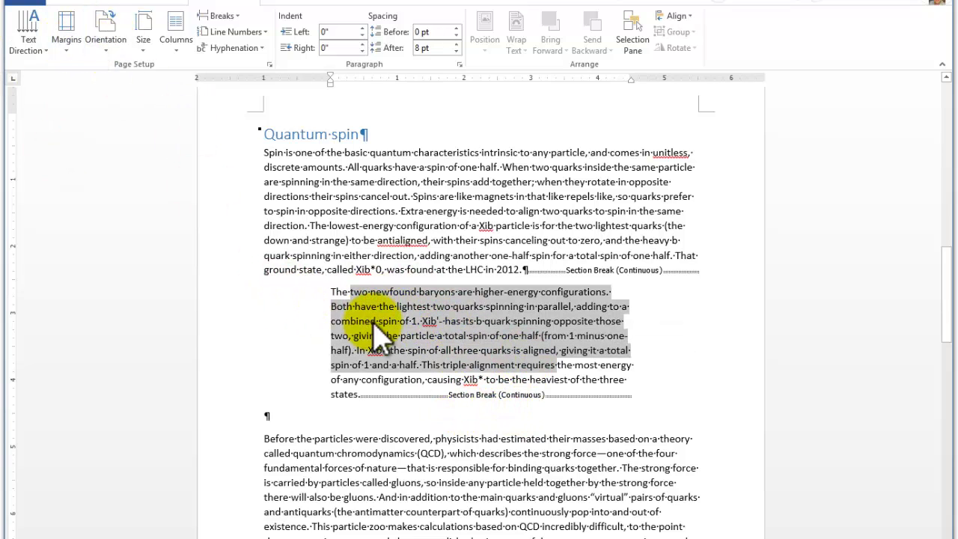
{"action": "scroll", "coordinate": [389, 337], "scroll_direction": "down", "scroll_amount": 2}
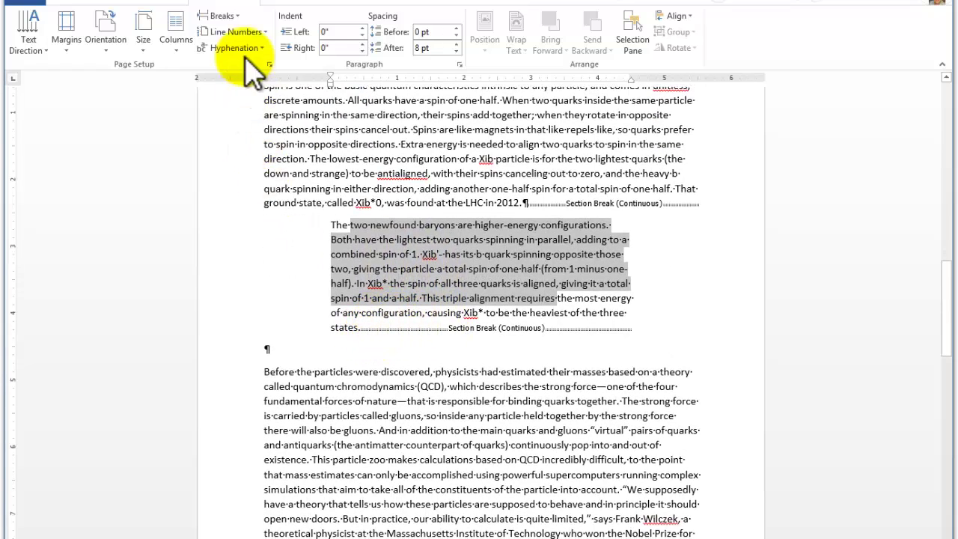
{"action": "left_click", "coordinate": [224, 15]}
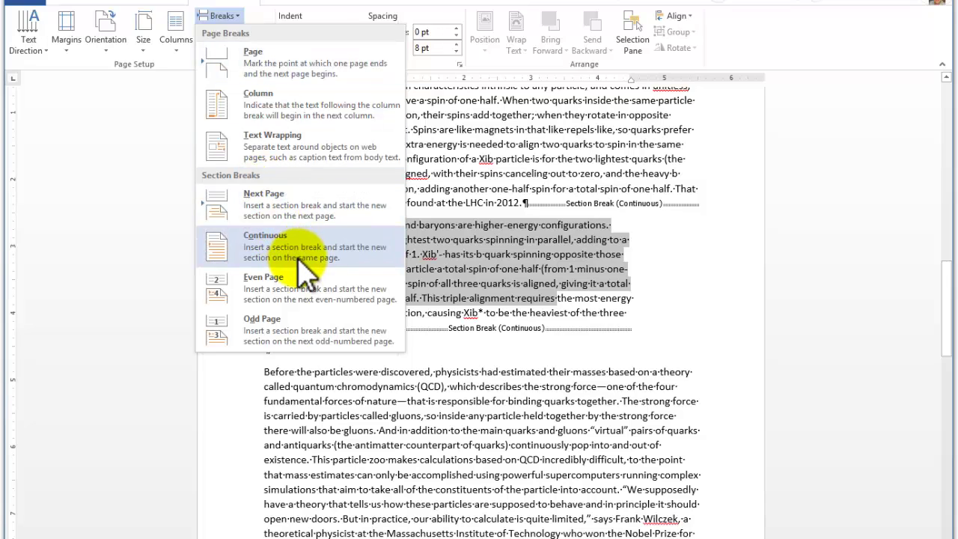
{"action": "left_click", "coordinate": [580, 428]}
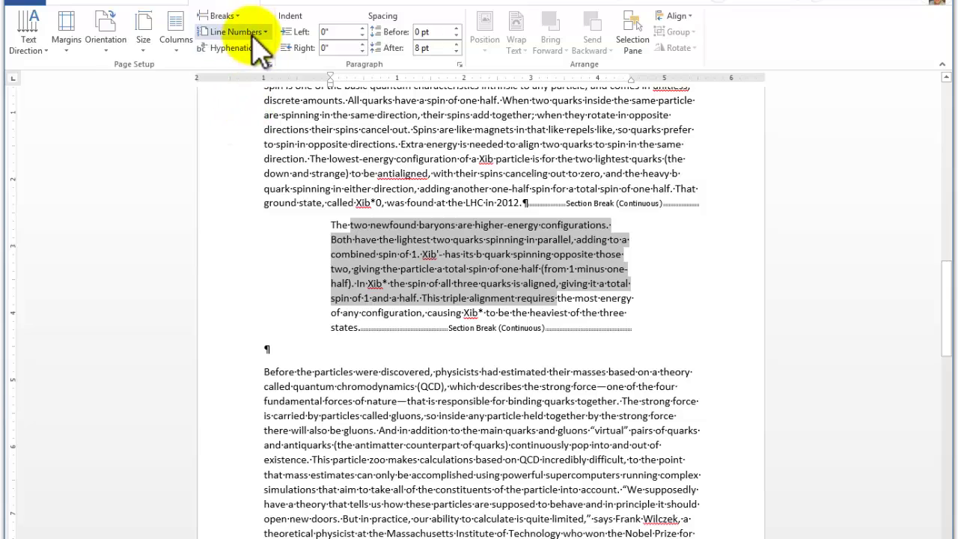
{"action": "left_click", "coordinate": [232, 16]}
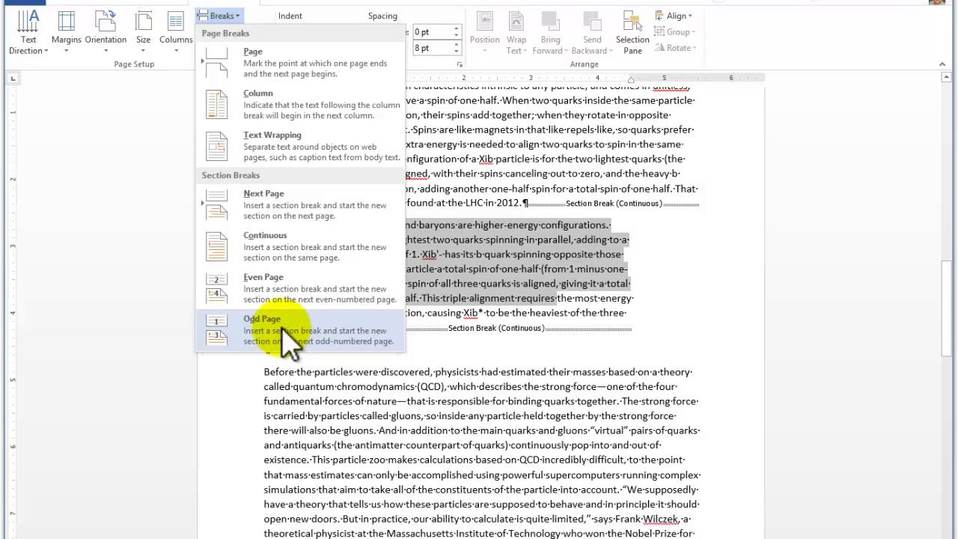
{"action": "left_click", "coordinate": [475, 424]}
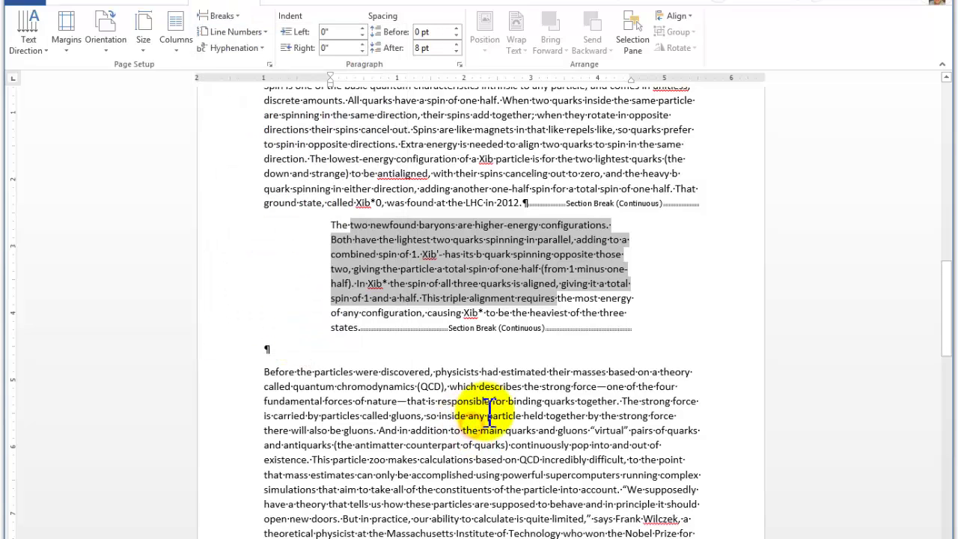
- Delete the empty paragraph and the Next Page section break preceding the "Quantum spin" heading
{"action": "scroll", "coordinate": [494, 404], "scroll_direction": "up", "scroll_amount": 12}
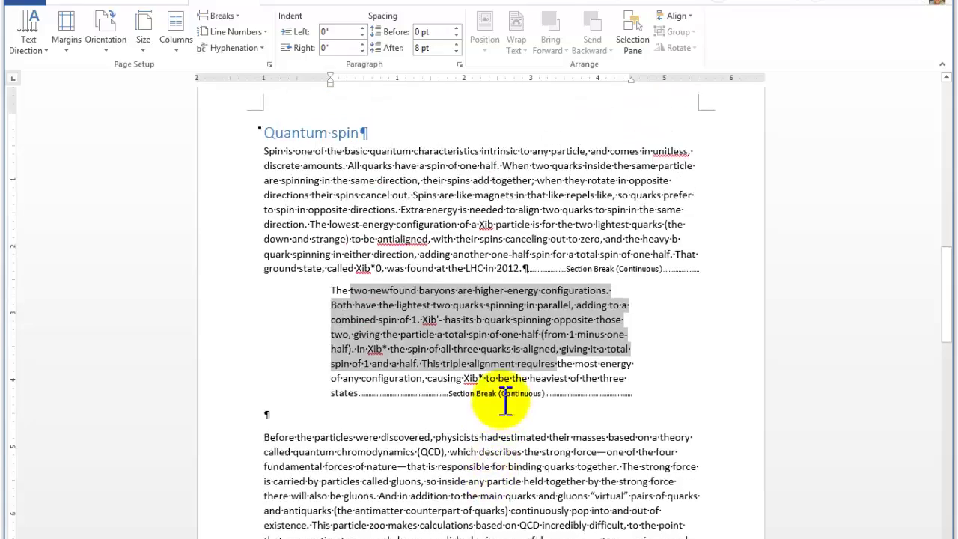
{"action": "scroll", "coordinate": [524, 289], "scroll_direction": "up", "scroll_amount": 2}
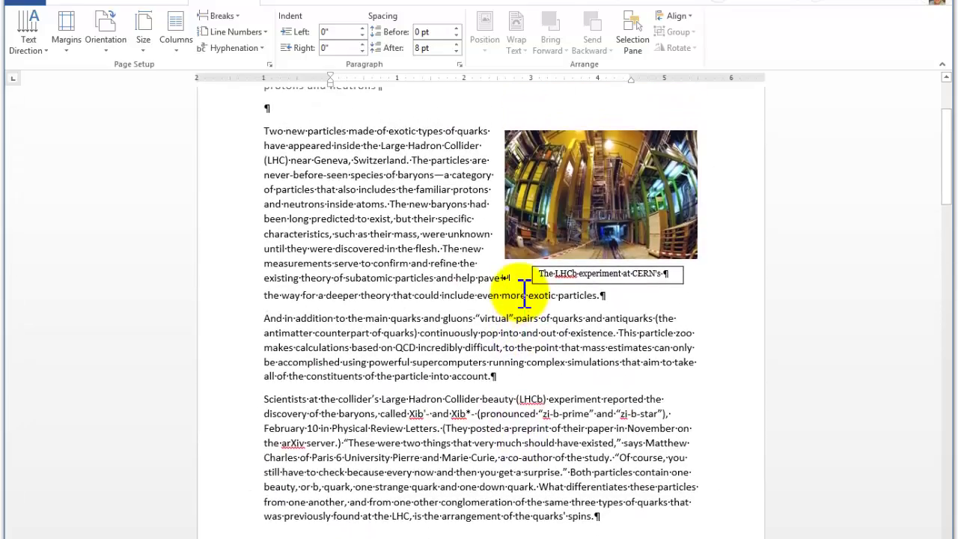
{"action": "scroll", "coordinate": [528, 296], "scroll_direction": "down", "scroll_amount": 2}
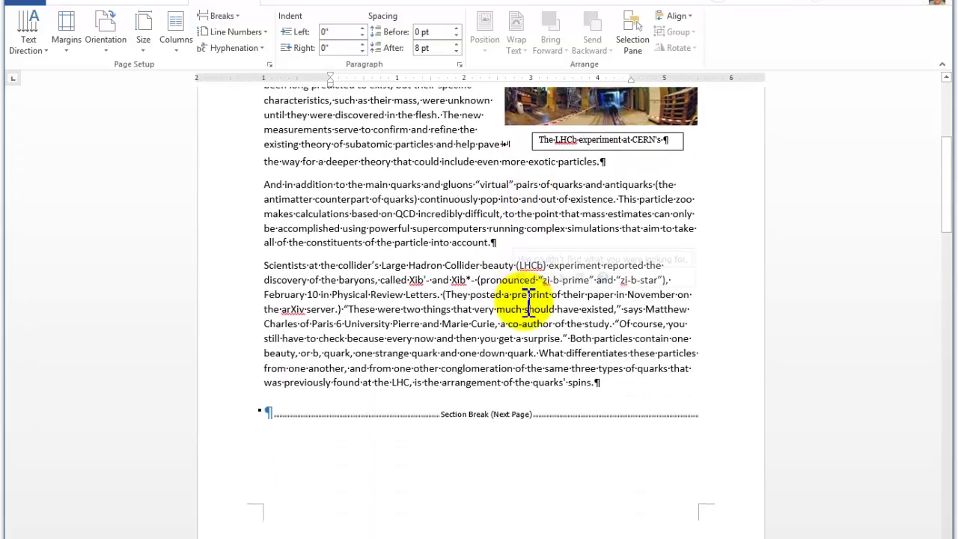
{"action": "scroll", "coordinate": [529, 303], "scroll_direction": "down", "scroll_amount": 1}
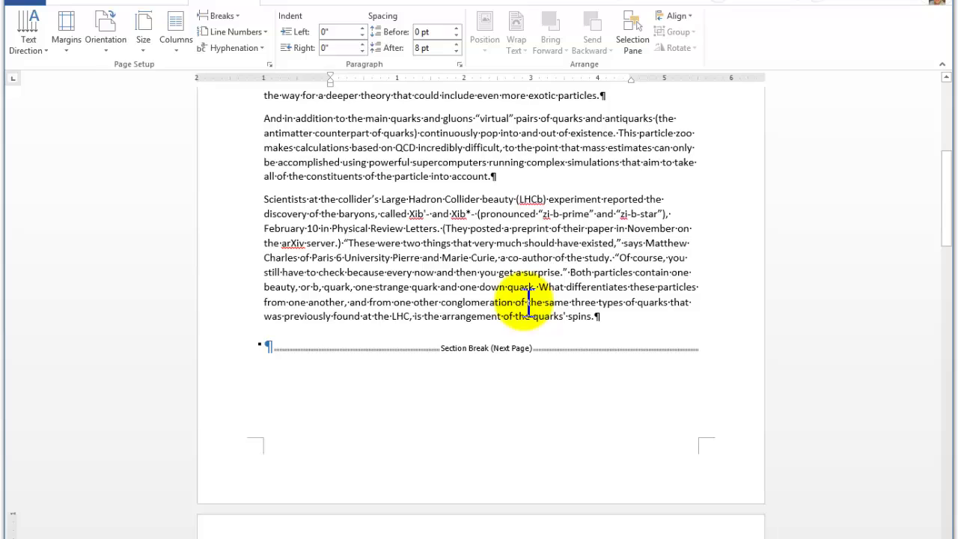
{"action": "left_click", "coordinate": [512, 352]}
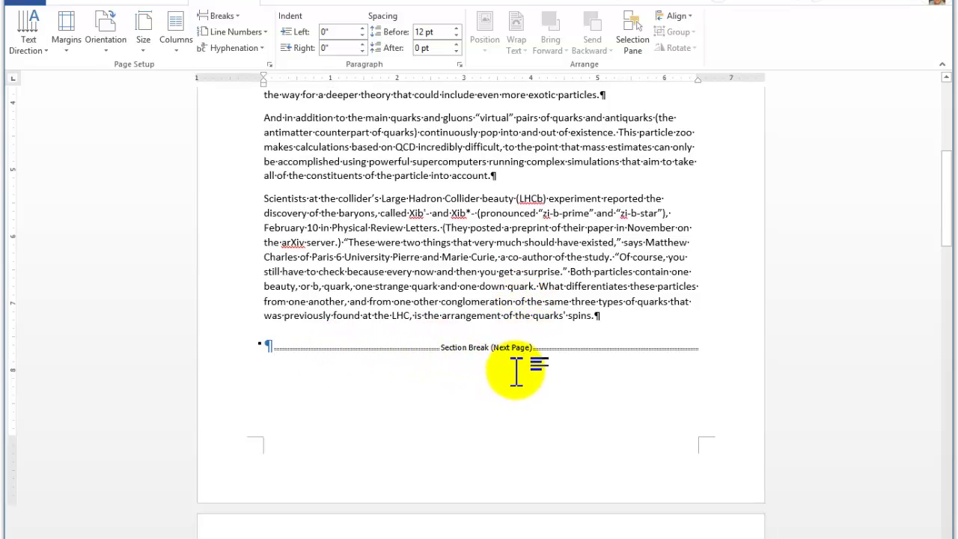
{"action": "key", "text": "Delete"}
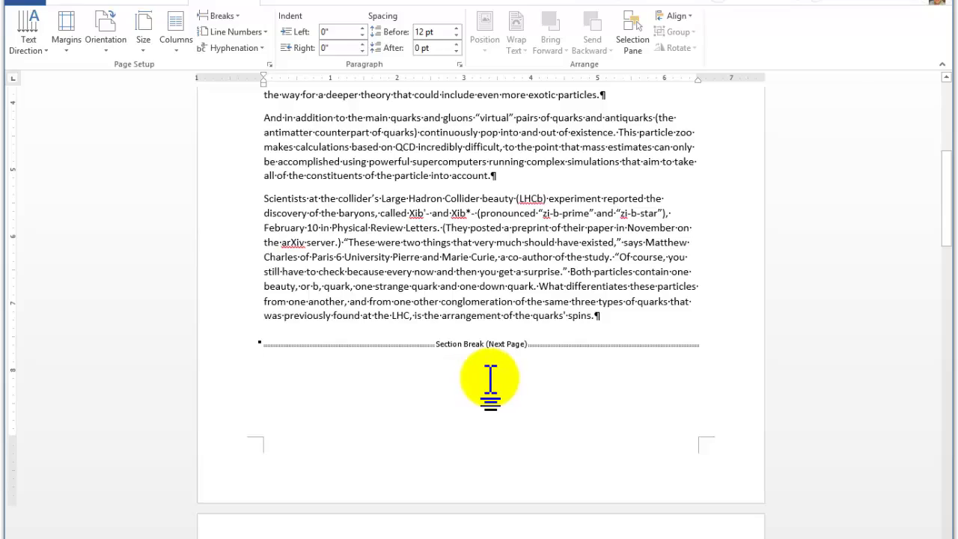
{"action": "key", "text": "Delete"}
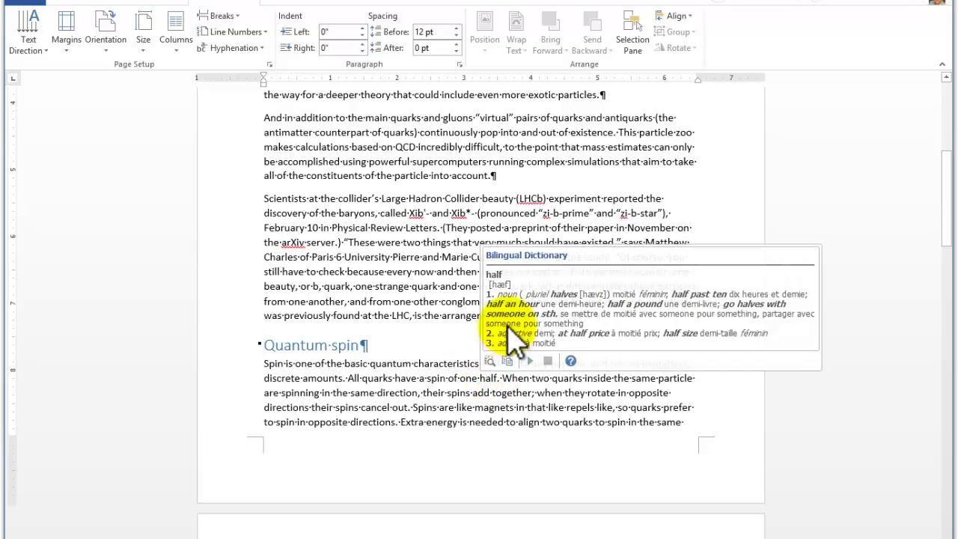
- Delete the Continuous section break before the "The two newfound baryons" paragraph and check the layout of the preceding text
{"action": "scroll", "coordinate": [417, 193], "scroll_direction": "up", "scroll_amount": 1}
{"action": "scroll", "coordinate": [501, 399], "scroll_direction": "down", "scroll_amount": 5}
{"action": "scroll", "coordinate": [500, 399], "scroll_direction": "down", "scroll_amount": 3}
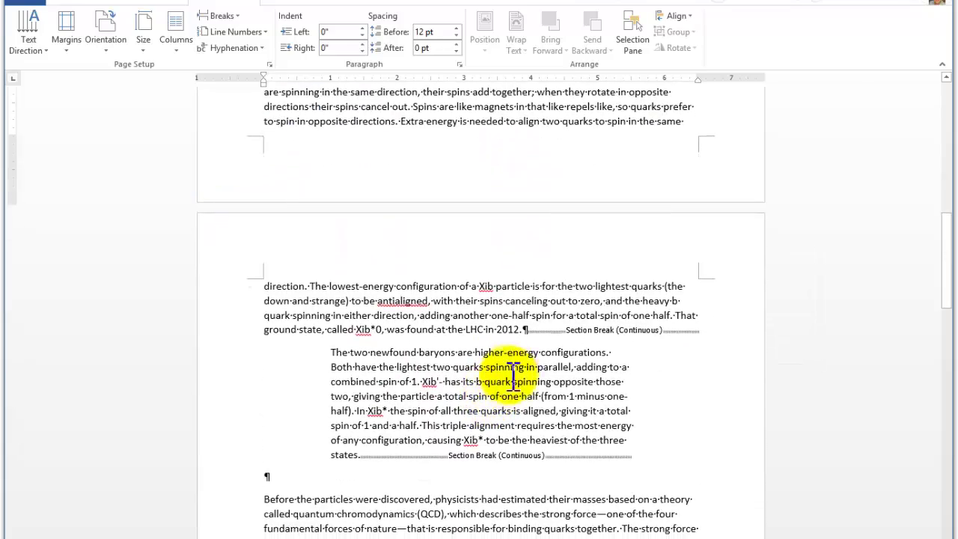
{"action": "left_click", "coordinate": [557, 330]}
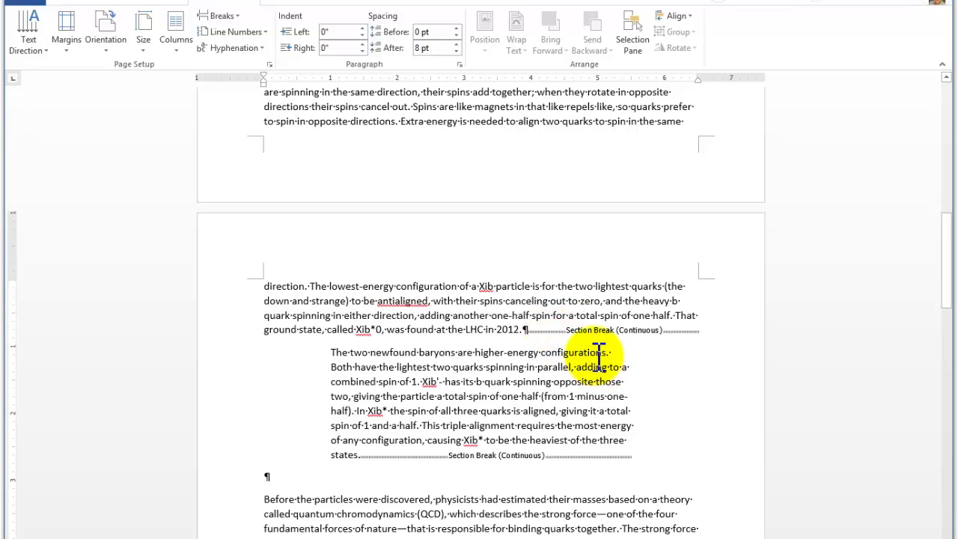
{"action": "key", "text": "Delete"}
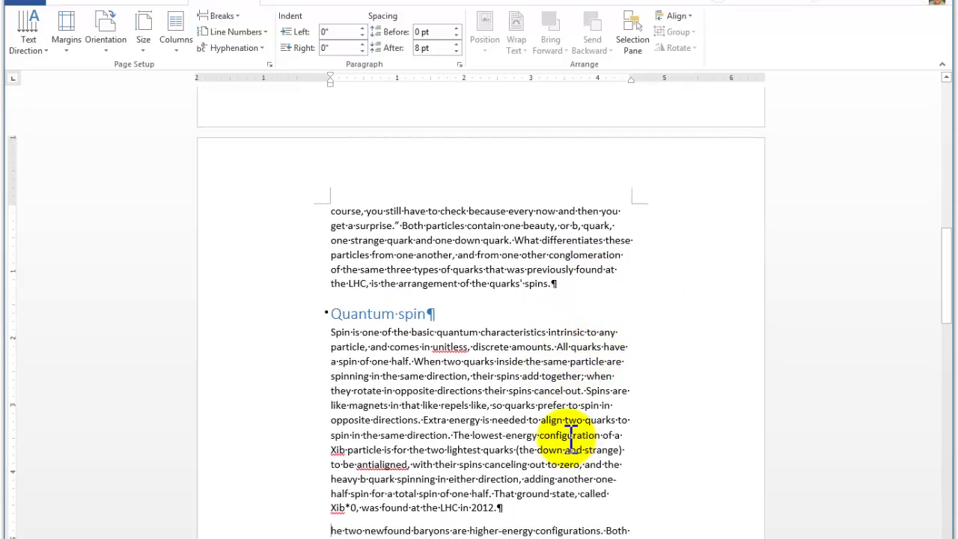
{"action": "scroll", "coordinate": [514, 293], "scroll_direction": "up", "scroll_amount": 14}
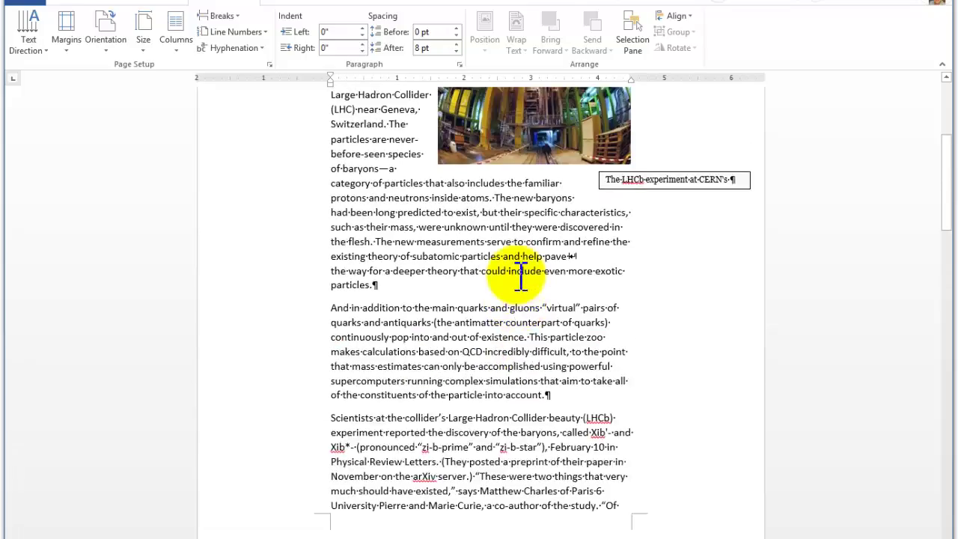
{"action": "scroll", "coordinate": [524, 439], "scroll_direction": "down", "scroll_amount": 14}
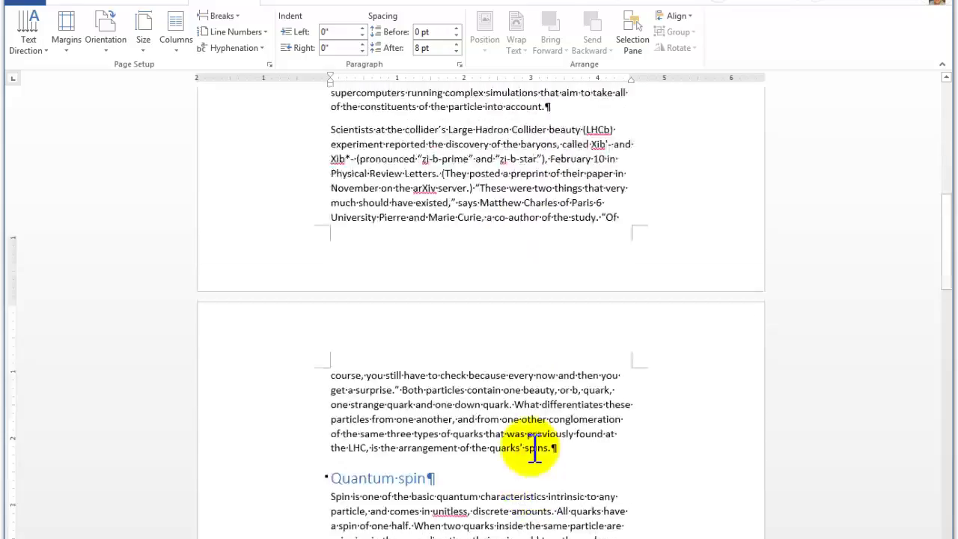
- Delete the Continuous section break after the "The two newfound baryons" paragraph and check the layout throughout the article
{"action": "scroll", "coordinate": [540, 449], "scroll_direction": "down", "scroll_amount": 7}
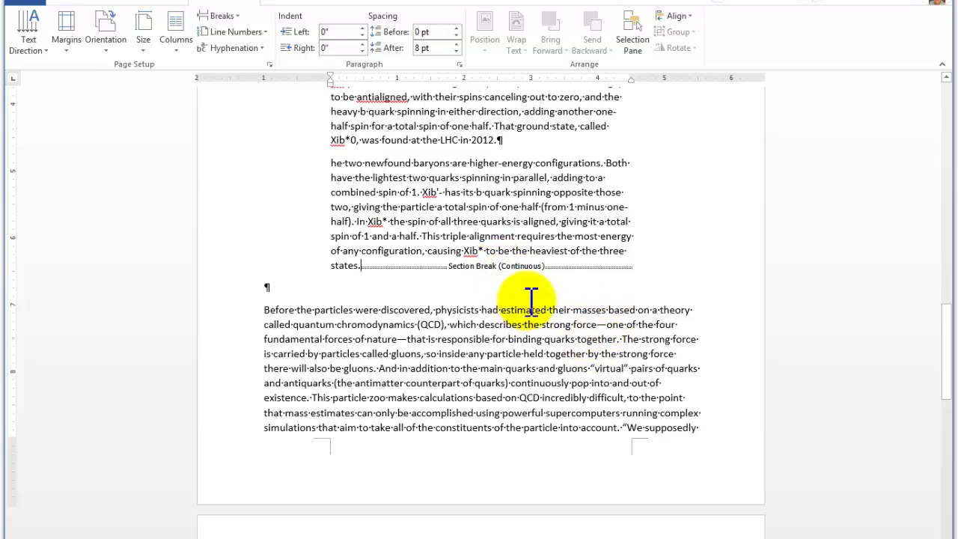
{"action": "key", "text": "Delete"}
{"action": "scroll", "coordinate": [558, 372], "scroll_direction": "up", "scroll_amount": 5}
{"action": "scroll", "coordinate": [558, 373], "scroll_direction": "up", "scroll_amount": 15}
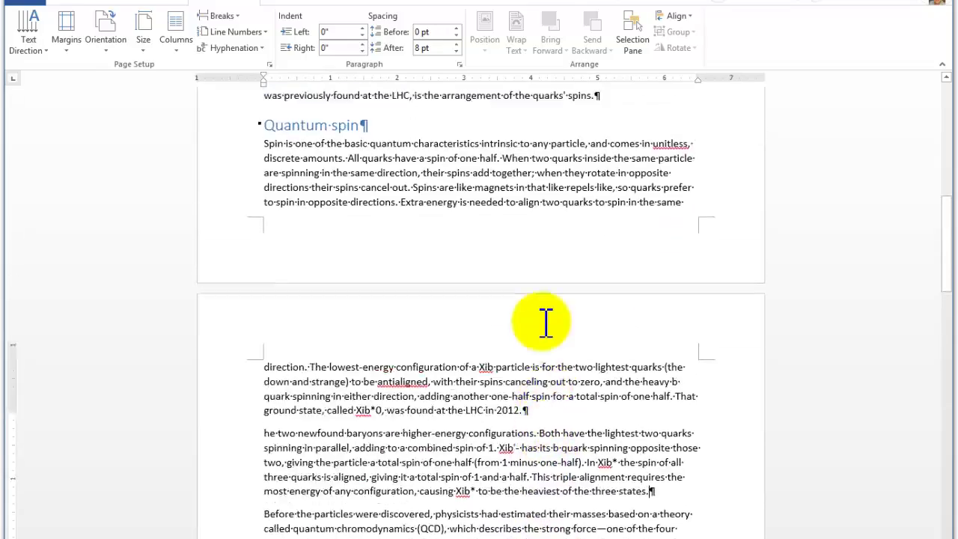
{"action": "scroll", "coordinate": [401, 292], "scroll_direction": "down", "scroll_amount": 20}
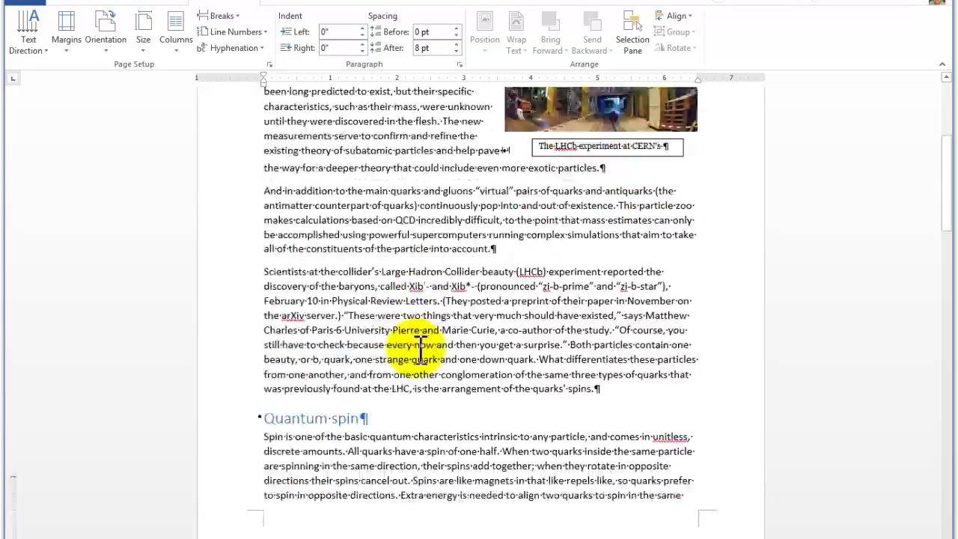
{"action": "scroll", "coordinate": [429, 327], "scroll_direction": "up", "scroll_amount": 2}
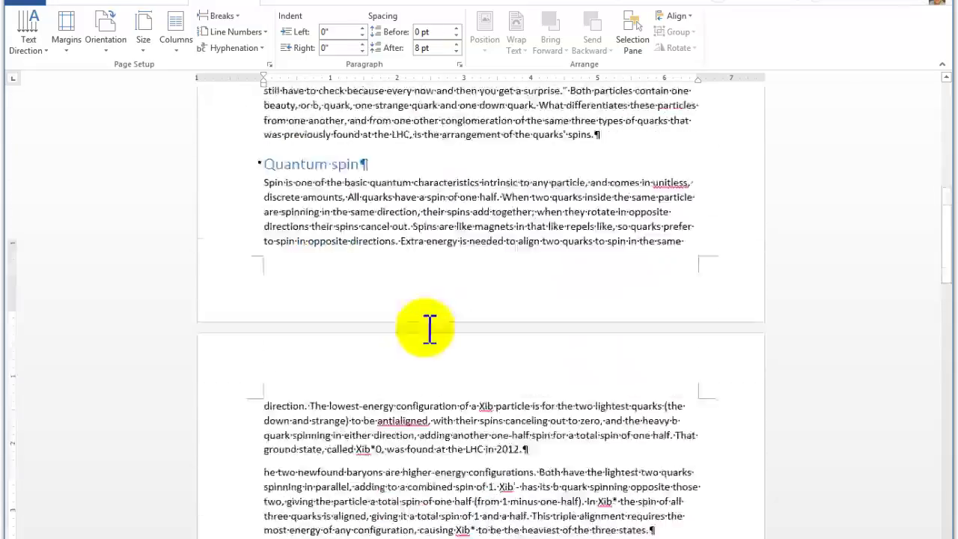
{"action": "scroll", "coordinate": [428, 327], "scroll_direction": "down", "scroll_amount": 8}
{"action": "scroll", "coordinate": [430, 315], "scroll_direction": "up", "scroll_amount": 18}
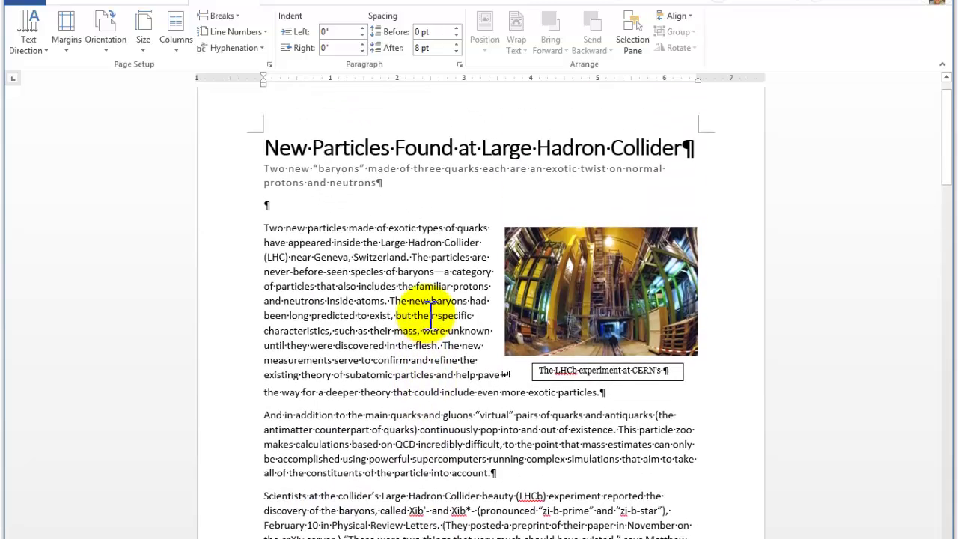
{"action": "scroll", "coordinate": [432, 316], "scroll_direction": "up", "scroll_amount": 1}
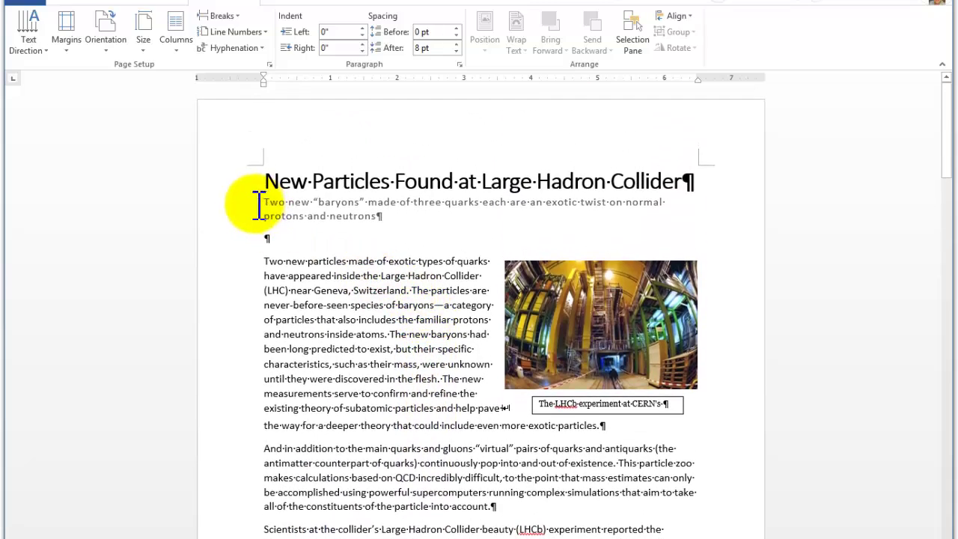
- Review the Even Page and Odd Page section break options and look over the document's page thumbnails
{"action": "left_click", "coordinate": [267, 181]}
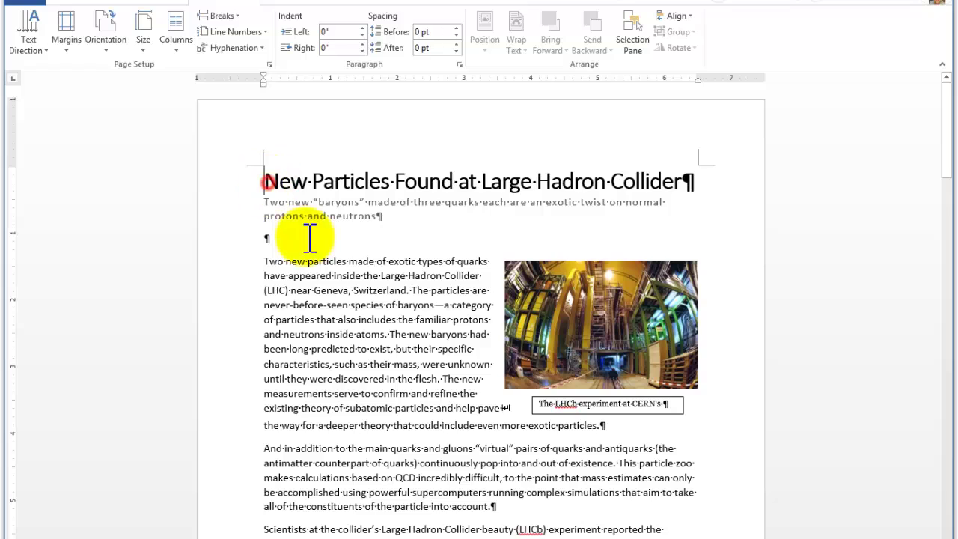
{"action": "mouse_move", "coordinate": [380, 327]}
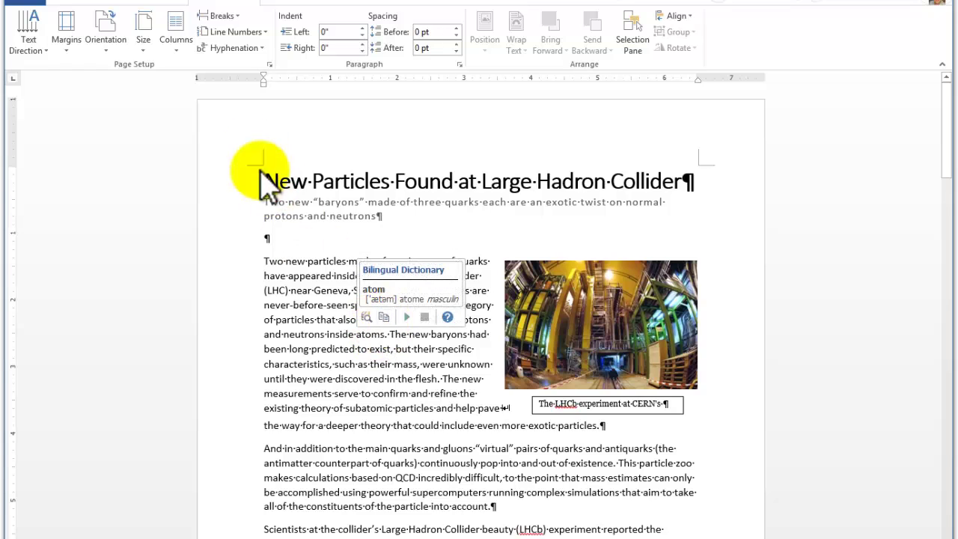
{"action": "left_click", "coordinate": [237, 16]}
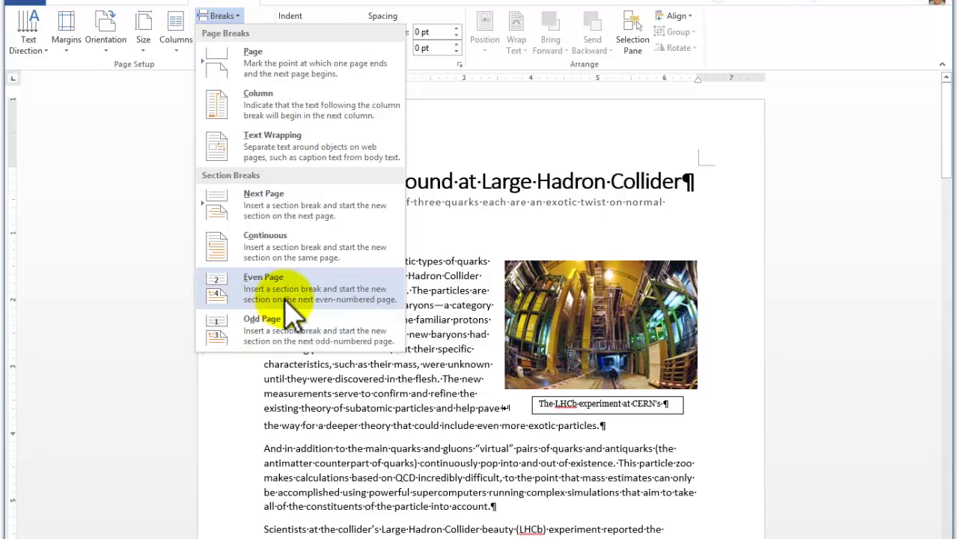
{"action": "left_click", "coordinate": [374, 429]}
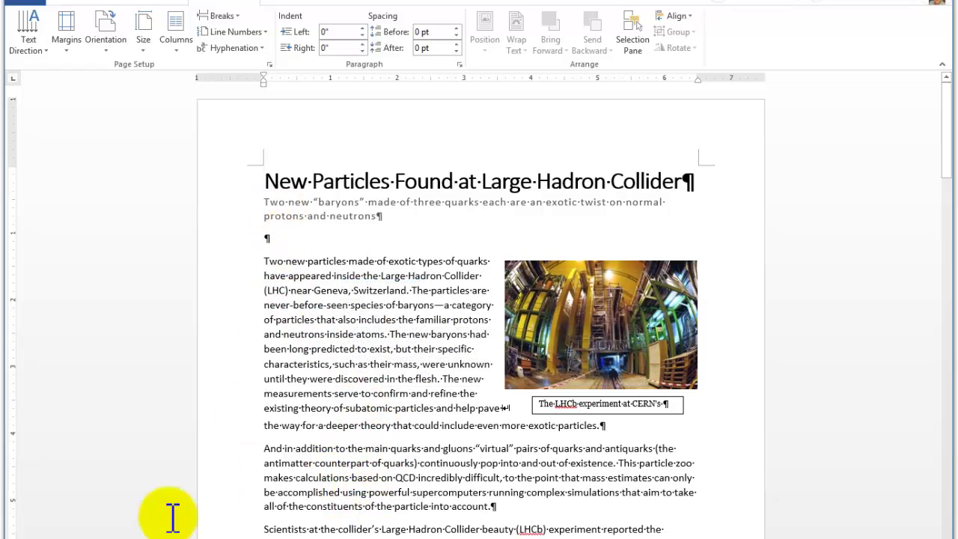
{"action": "left_click", "coordinate": [42, 535]}
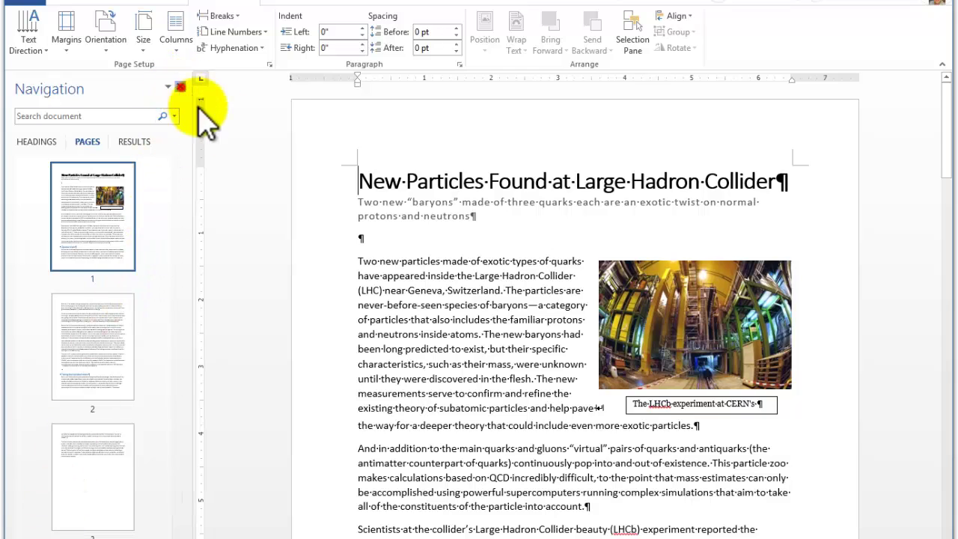
{"action": "left_click", "coordinate": [180, 86]}
{"action": "left_click", "coordinate": [387, 262]}
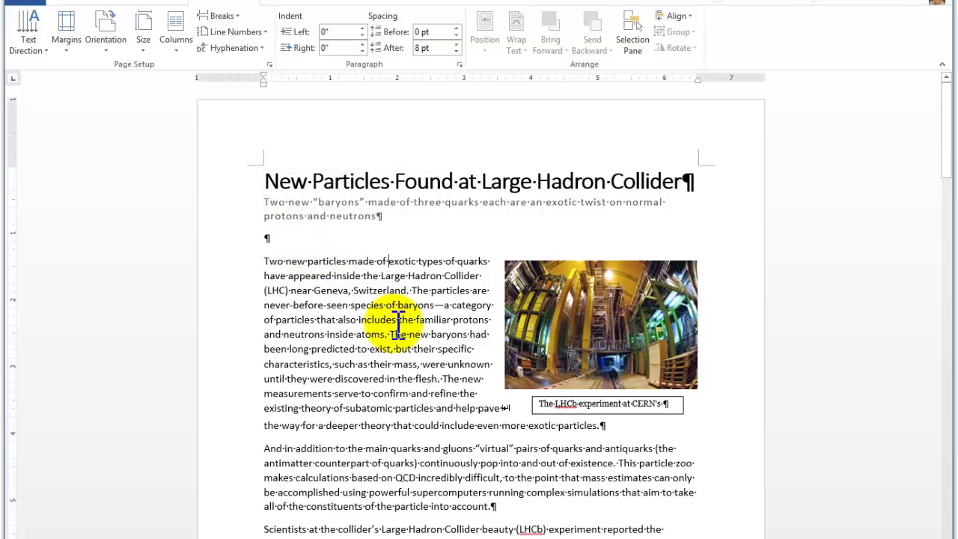
- Insert a page break before the "Quantum spin" heading
{"action": "scroll", "coordinate": [399, 327], "scroll_direction": "down", "scroll_amount": 10}
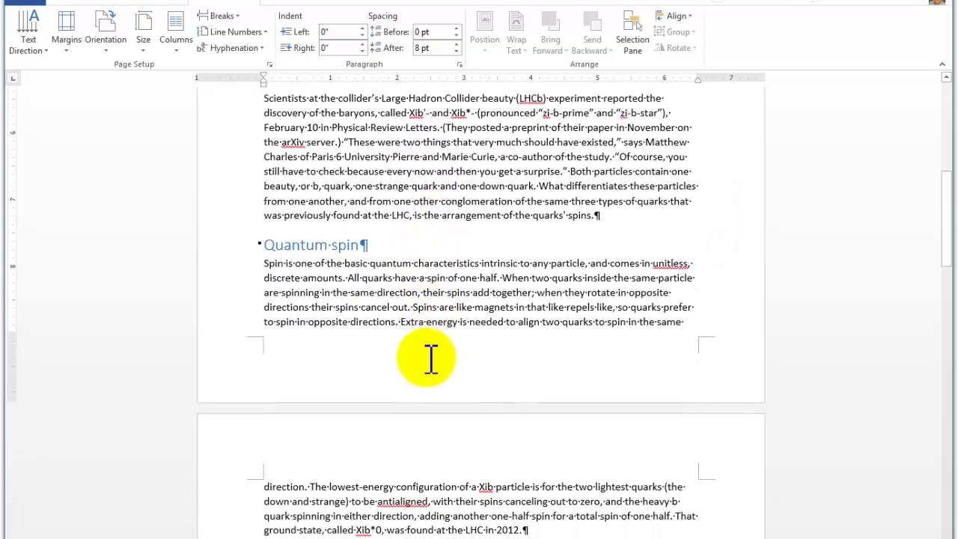
{"action": "scroll", "coordinate": [431, 360], "scroll_direction": "down", "scroll_amount": 3}
{"action": "scroll", "coordinate": [269, 402], "scroll_direction": "down", "scroll_amount": 2}
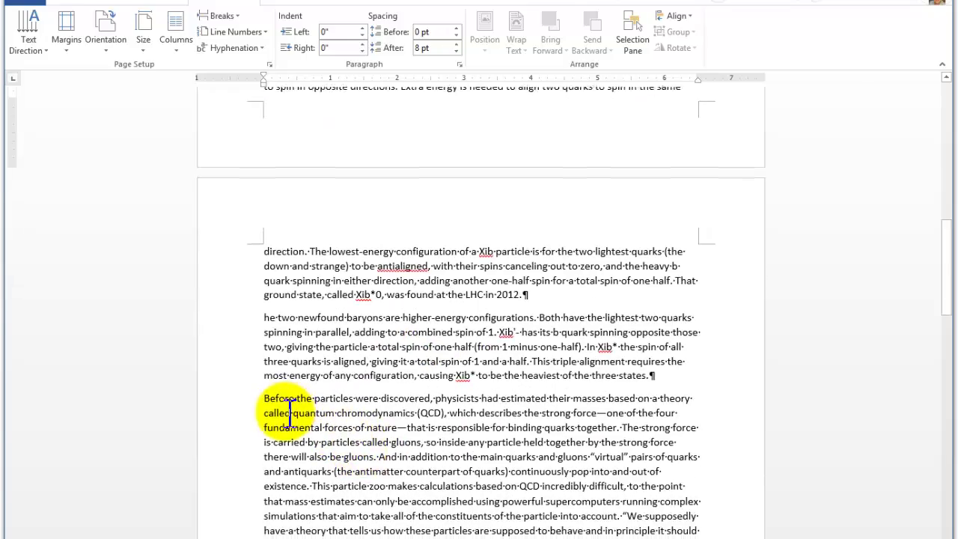
{"action": "scroll", "coordinate": [319, 409], "scroll_direction": "up", "scroll_amount": 2}
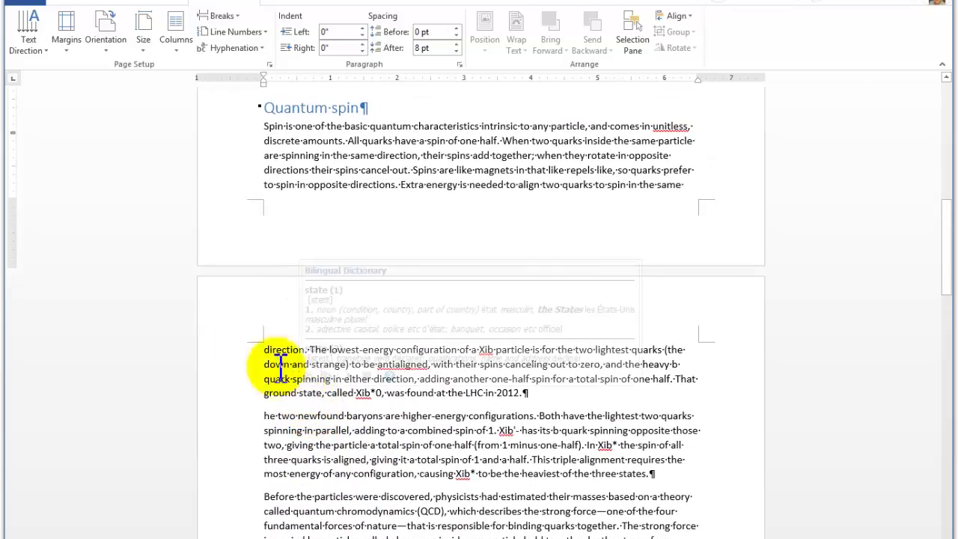
{"action": "scroll", "coordinate": [315, 295], "scroll_direction": "up", "scroll_amount": 2}
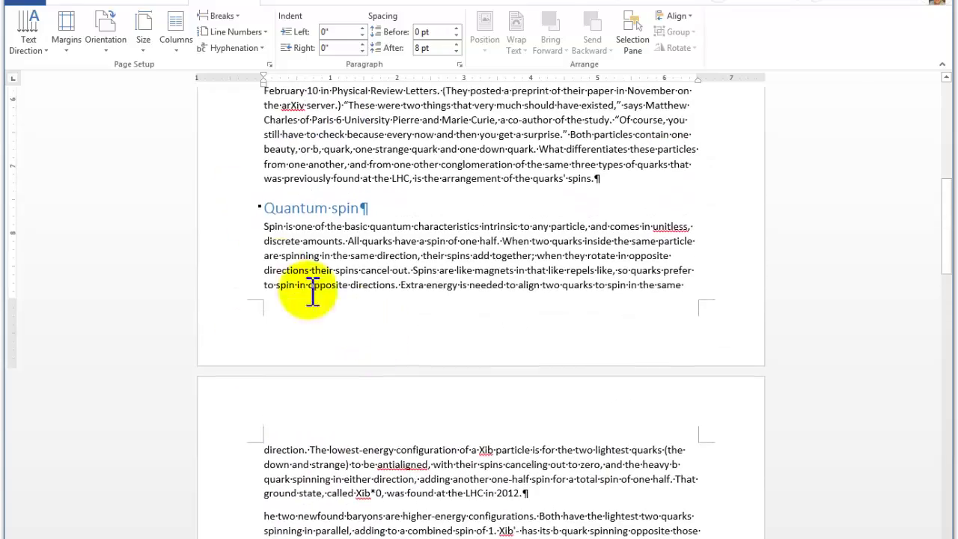
{"action": "left_click", "coordinate": [265, 208]}
{"action": "left_click", "coordinate": [239, 16]}
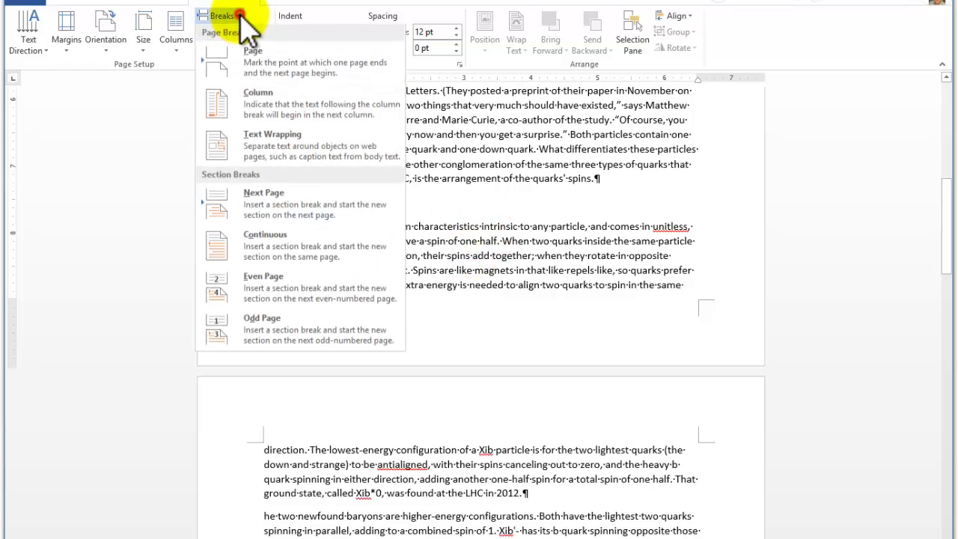
{"action": "left_click", "coordinate": [256, 60]}
{"action": "scroll", "coordinate": [397, 479], "scroll_direction": "down", "scroll_amount": 2}
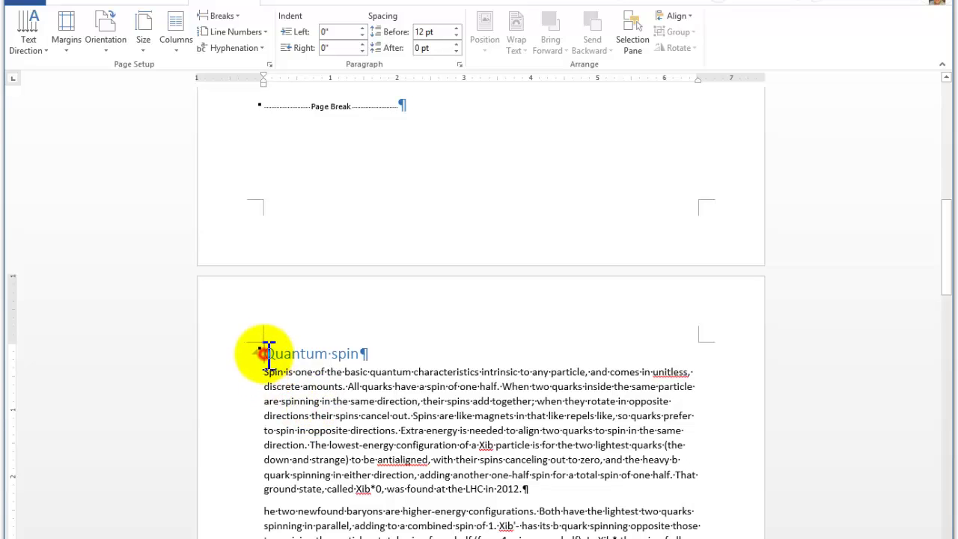
{"action": "scroll", "coordinate": [417, 430], "scroll_direction": "down", "scroll_amount": 2}
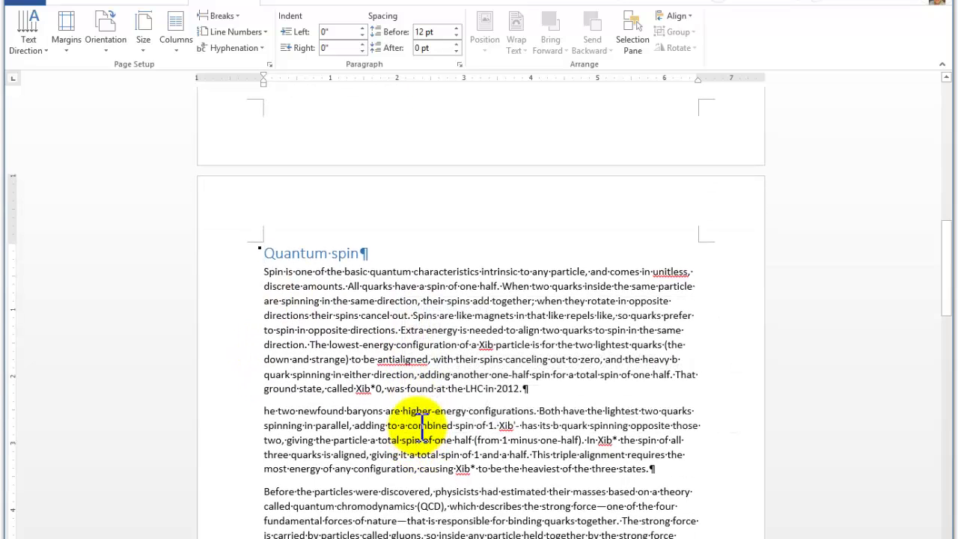
- Examine the text on the "Quantum spin" page and compare it with the first page's content from the article title onward
{"action": "mouse_move", "coordinate": [423, 429]}
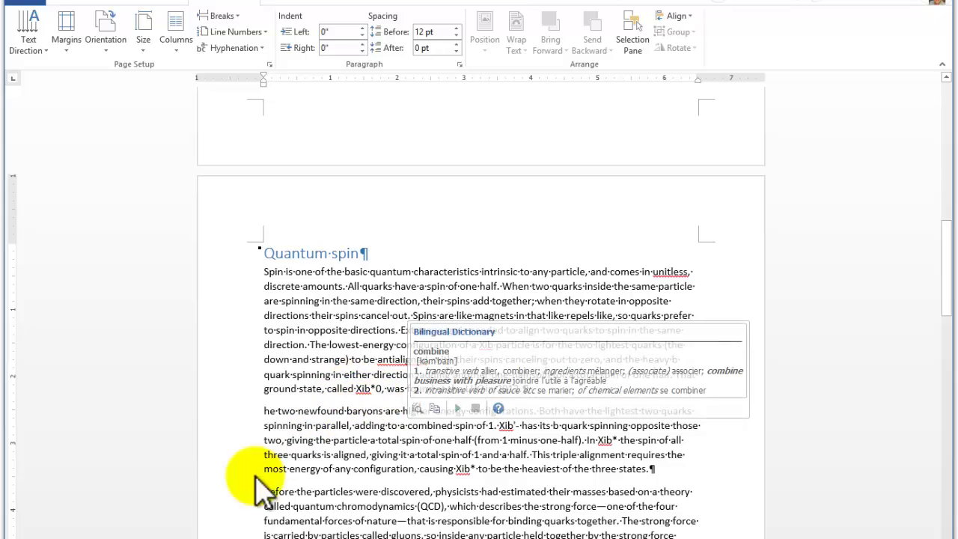
{"action": "left_click", "coordinate": [308, 303]}
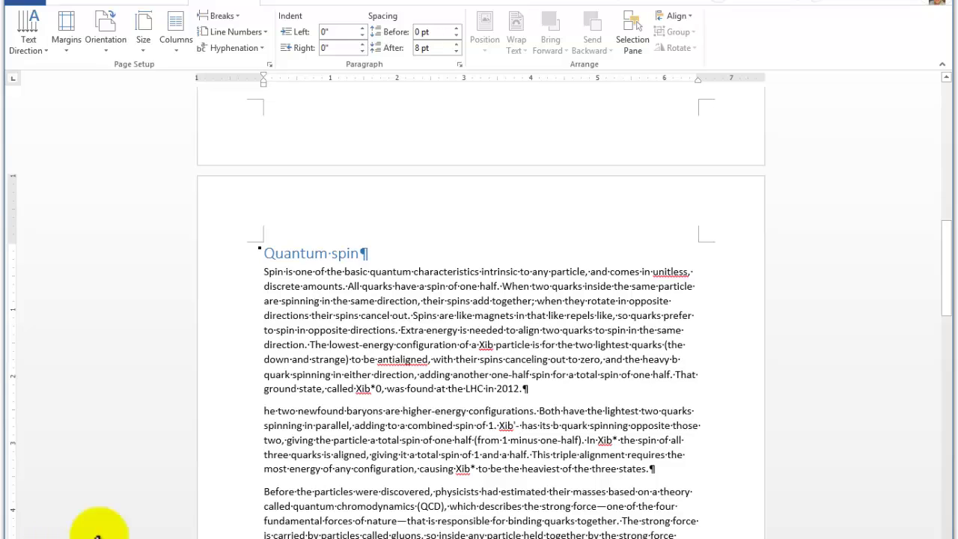
{"action": "left_click", "coordinate": [267, 254]}
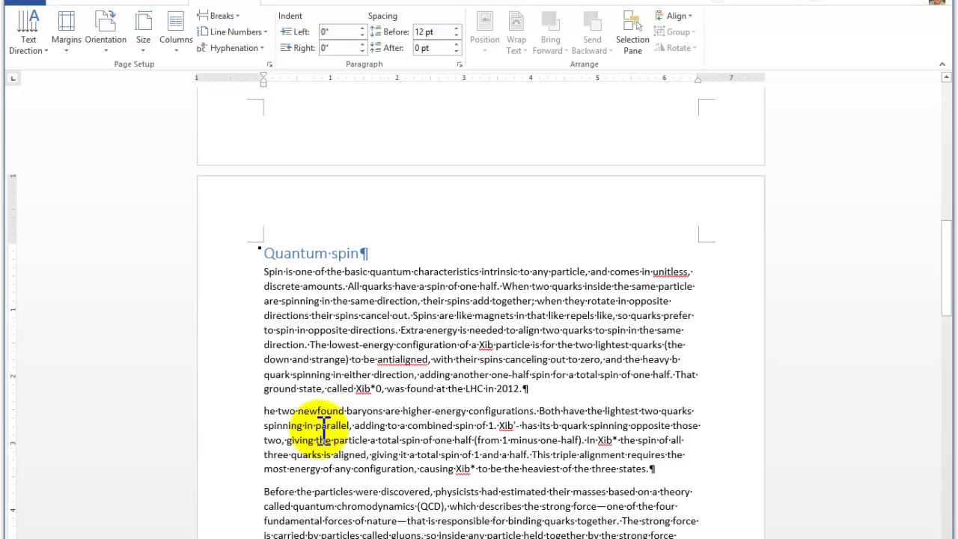
{"action": "right_click", "coordinate": [324, 431]}
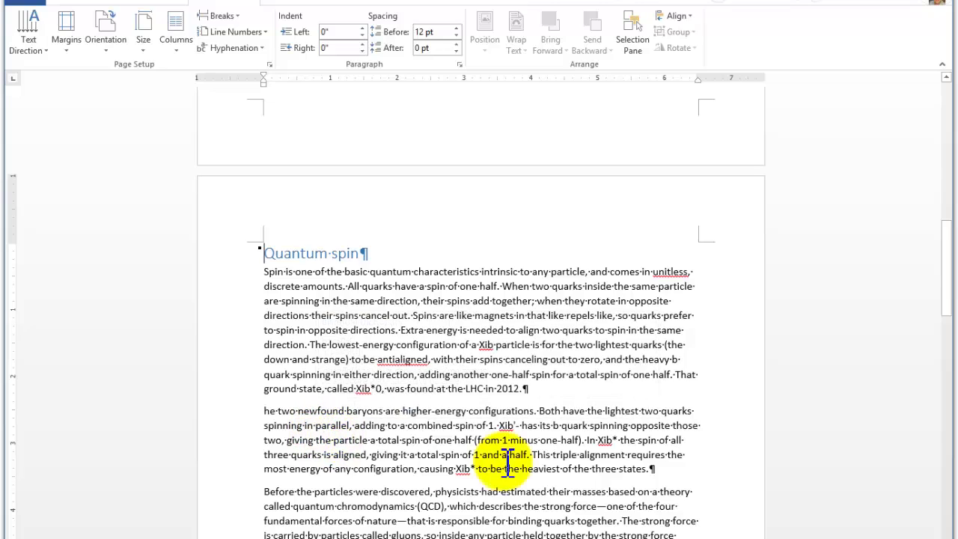
{"action": "scroll", "coordinate": [502, 450], "scroll_direction": "up", "scroll_amount": 3}
{"action": "scroll", "coordinate": [514, 448], "scroll_direction": "up", "scroll_amount": 8}
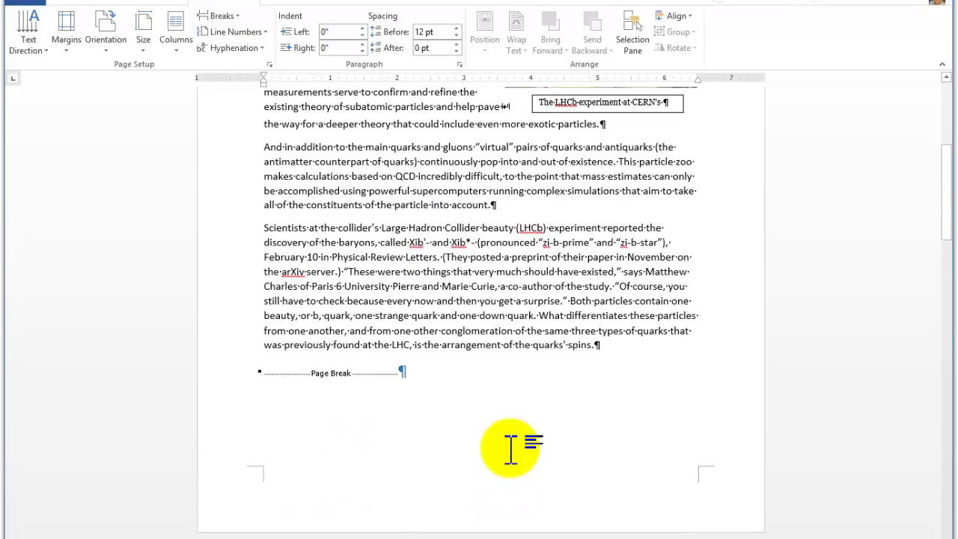
{"action": "scroll", "coordinate": [515, 452], "scroll_direction": "up", "scroll_amount": 2}
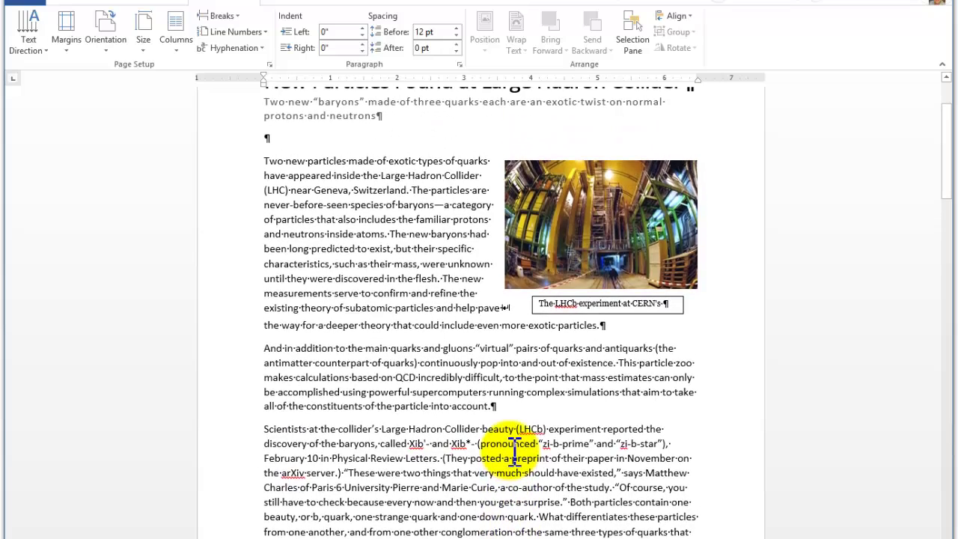
{"action": "scroll", "coordinate": [515, 450], "scroll_direction": "up", "scroll_amount": 3}
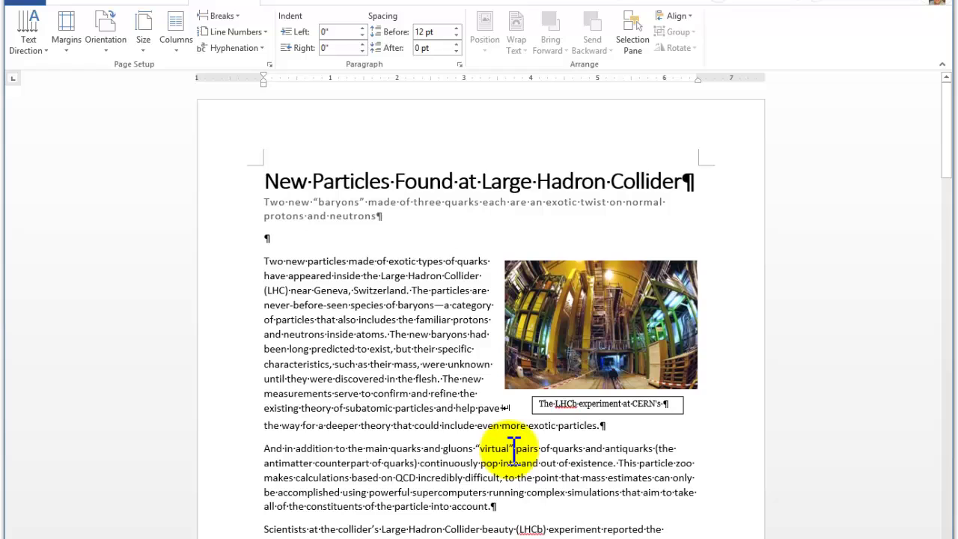
{"action": "left_click_drag", "start_coordinate": [267, 181], "coordinate": [393, 435]}
{"action": "left_click", "coordinate": [394, 439]}
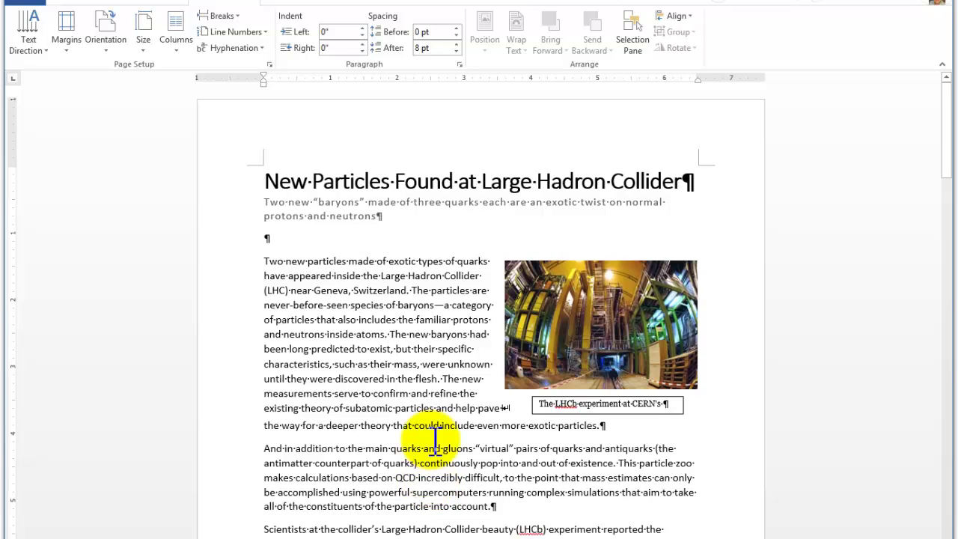
- Examine how the page break ends the first page's text and where the "Quantum spin" heading starts on the following page
{"action": "scroll", "coordinate": [435, 438], "scroll_direction": "down", "scroll_amount": 15}
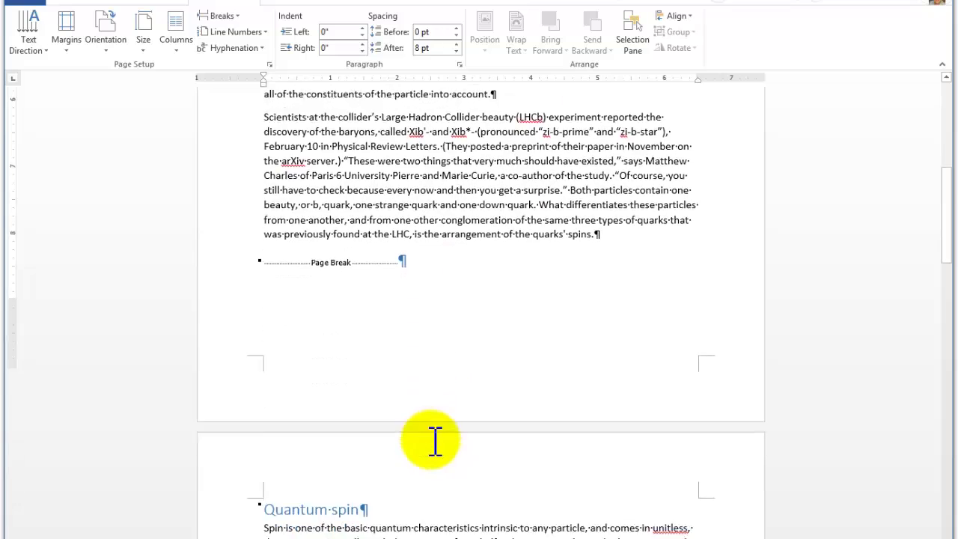
{"action": "left_click", "coordinate": [262, 388]}
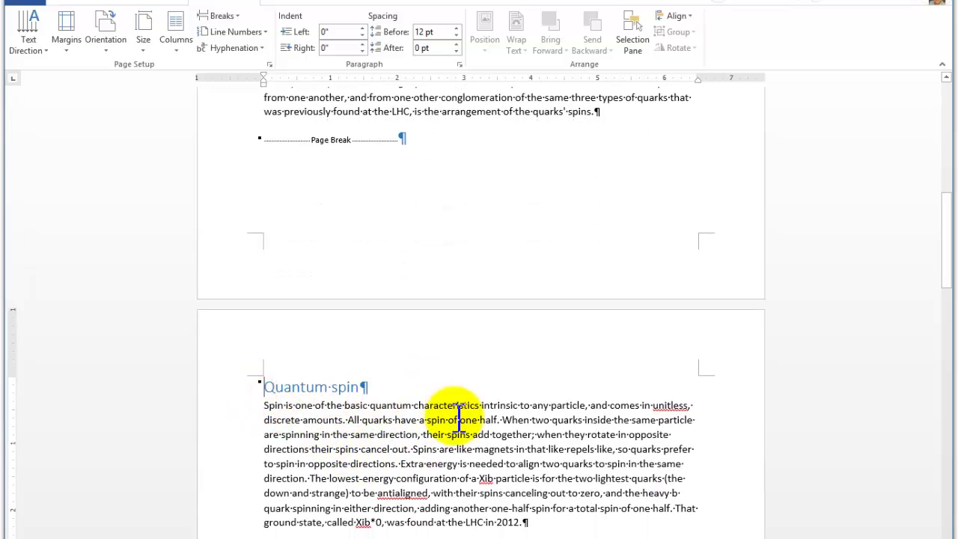
{"action": "scroll", "coordinate": [459, 417], "scroll_direction": "up", "scroll_amount": 3}
{"action": "scroll", "coordinate": [459, 417], "scroll_direction": "up", "scroll_amount": 2}
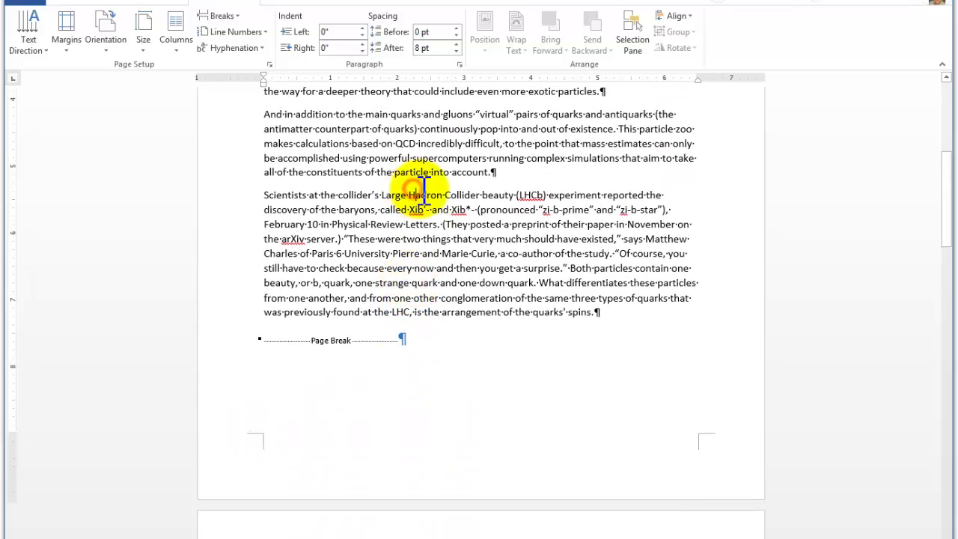
{"action": "left_click", "coordinate": [432, 193]}
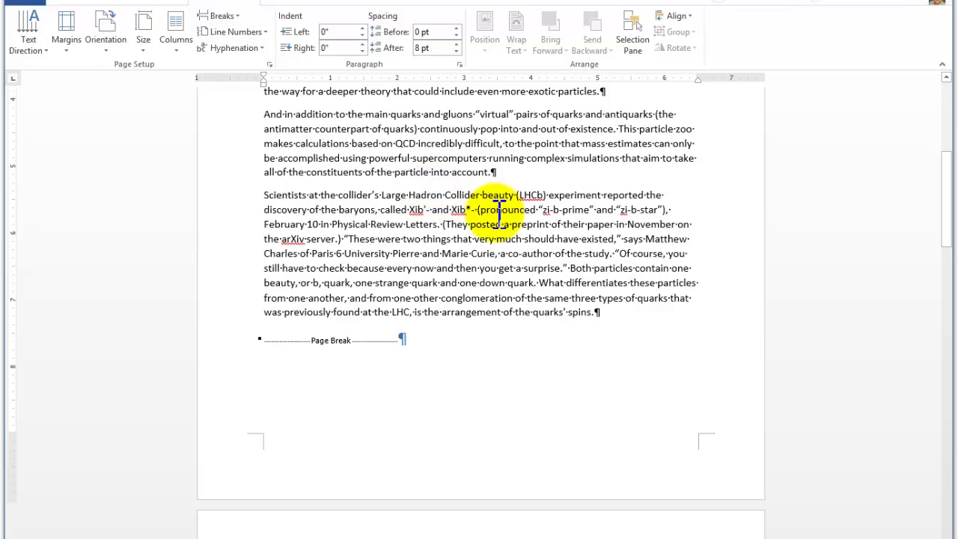
{"action": "scroll", "coordinate": [489, 280], "scroll_direction": "down", "scroll_amount": 8}
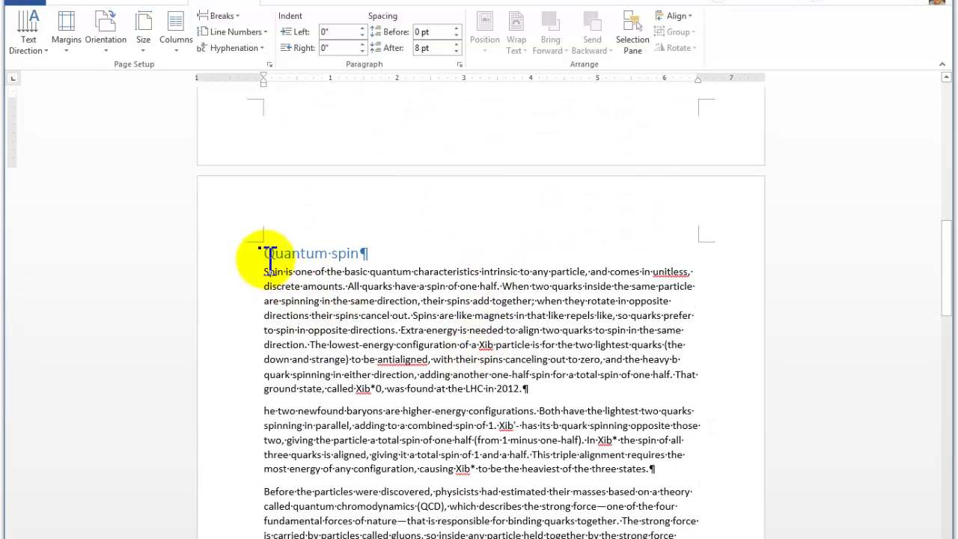
{"action": "left_click", "coordinate": [264, 255]}
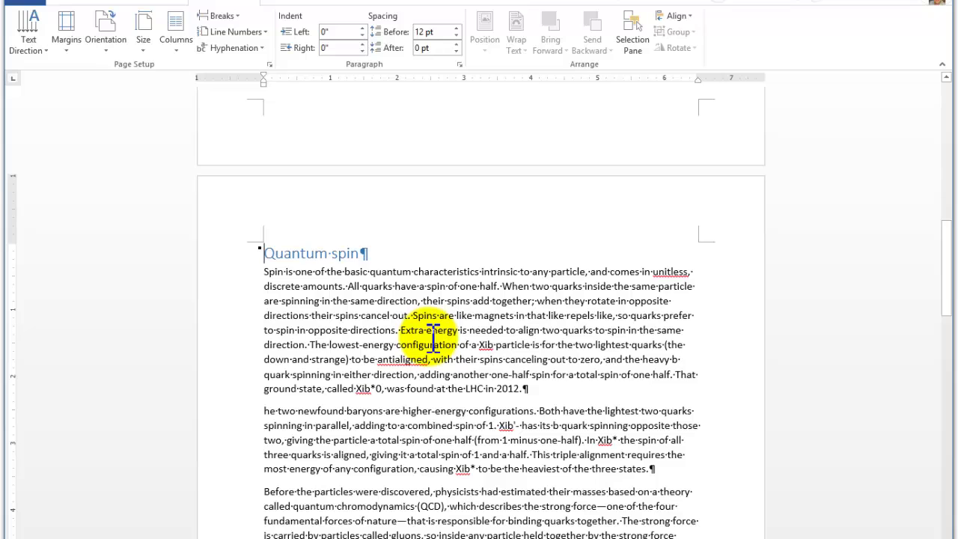
{"action": "mouse_move", "coordinate": [435, 337]}
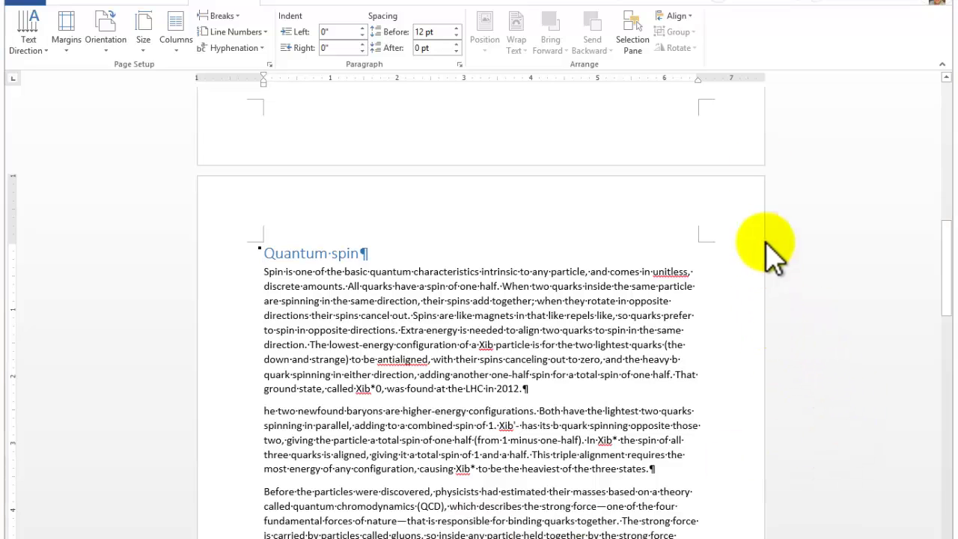
{"action": "key", "text": "ctrl+Home"}
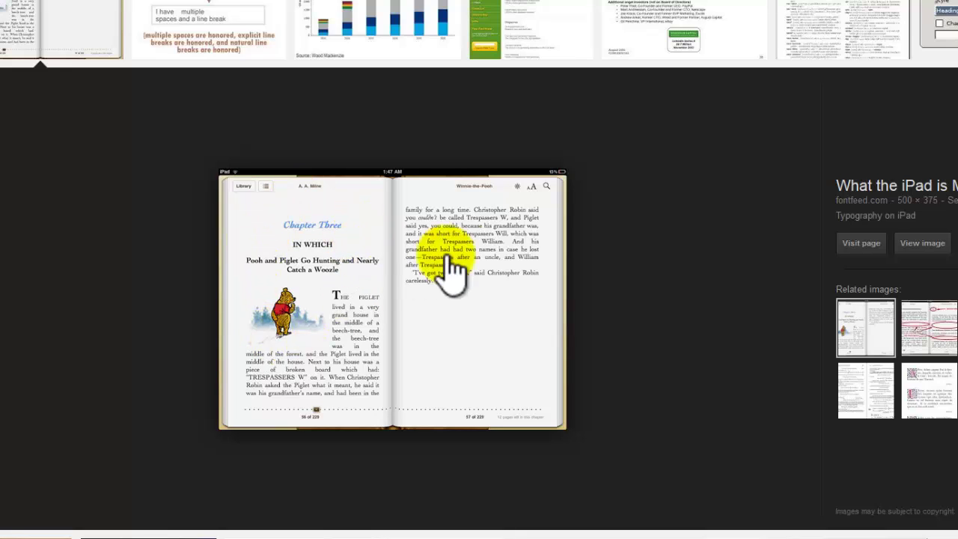
- Study the two-page book spread in the browser, compare it with the article's first page in Word, and return to the article
{"action": "left_click", "coordinate": [496, 309]}
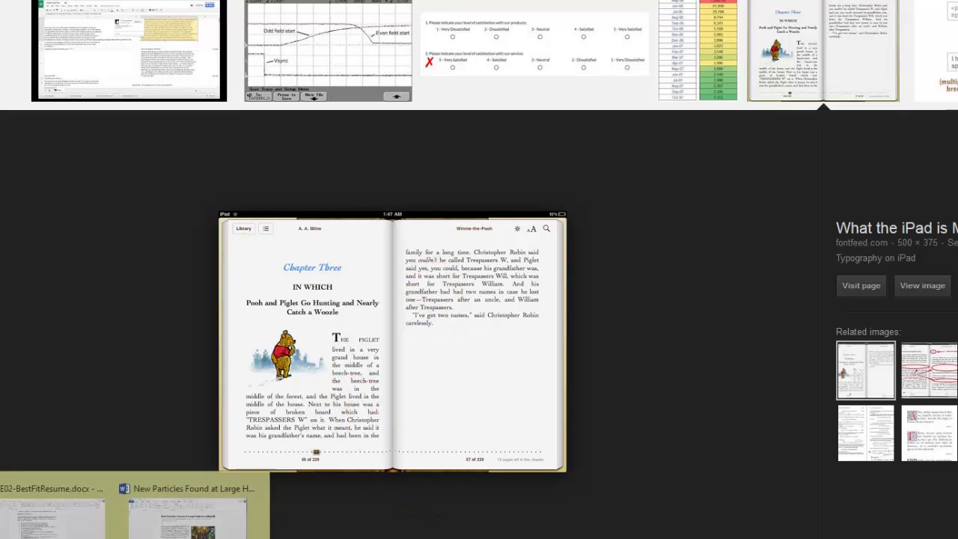
{"action": "left_click", "coordinate": [191, 518]}
{"action": "left_click", "coordinate": [364, 215]}
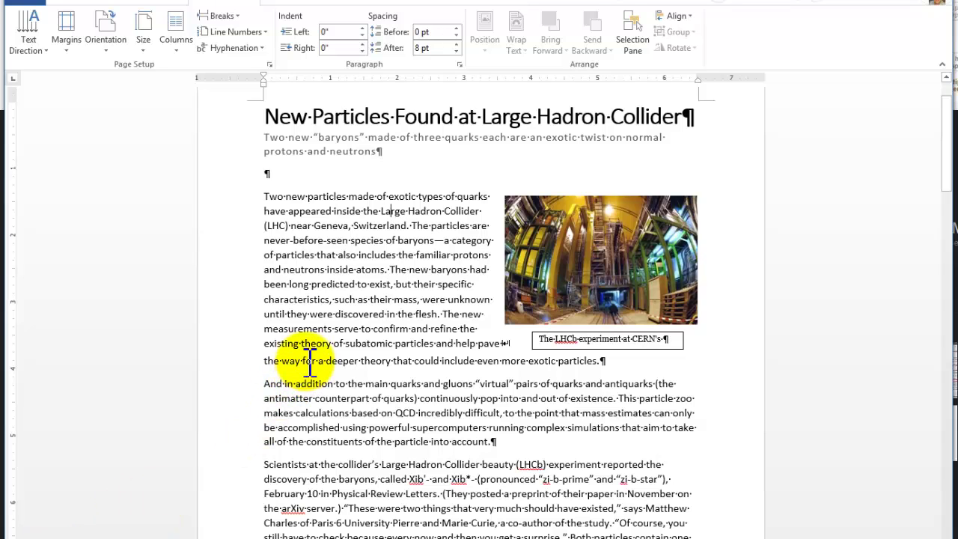
{"action": "mouse_move", "coordinate": [304, 361]}
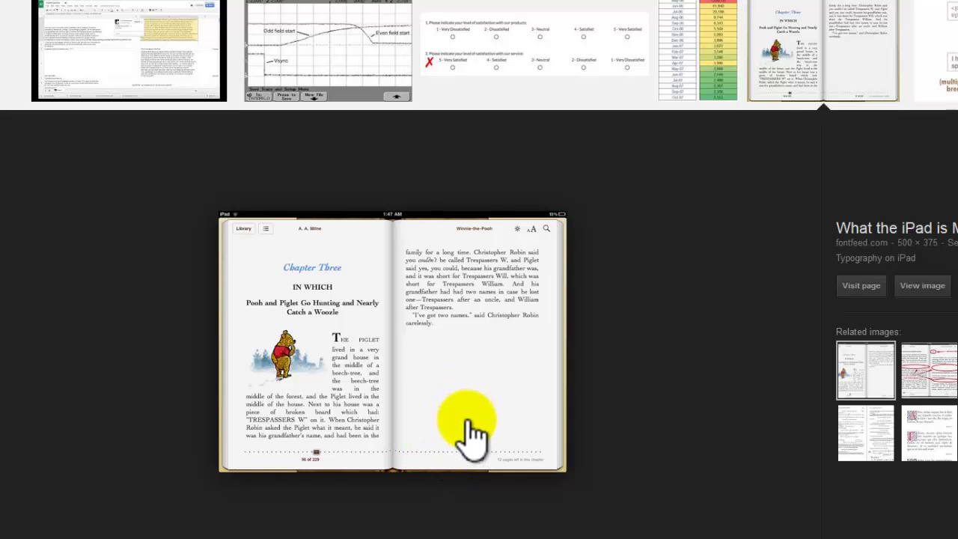
{"action": "scroll", "coordinate": [635, 456], "scroll_direction": "down", "scroll_amount": 2}
{"action": "scroll", "coordinate": [636, 456], "scroll_direction": "down", "scroll_amount": 2}
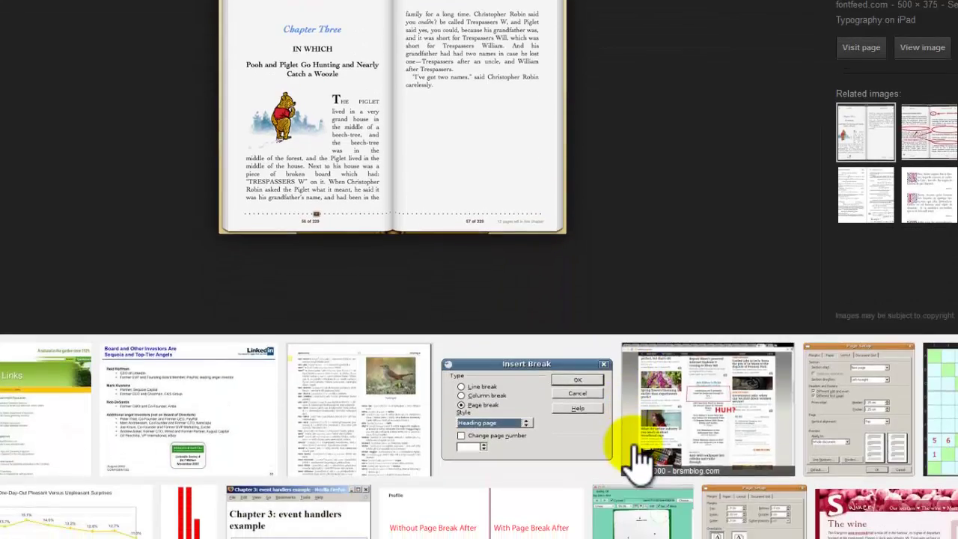
{"action": "scroll", "coordinate": [636, 456], "scroll_direction": "down", "scroll_amount": 3}
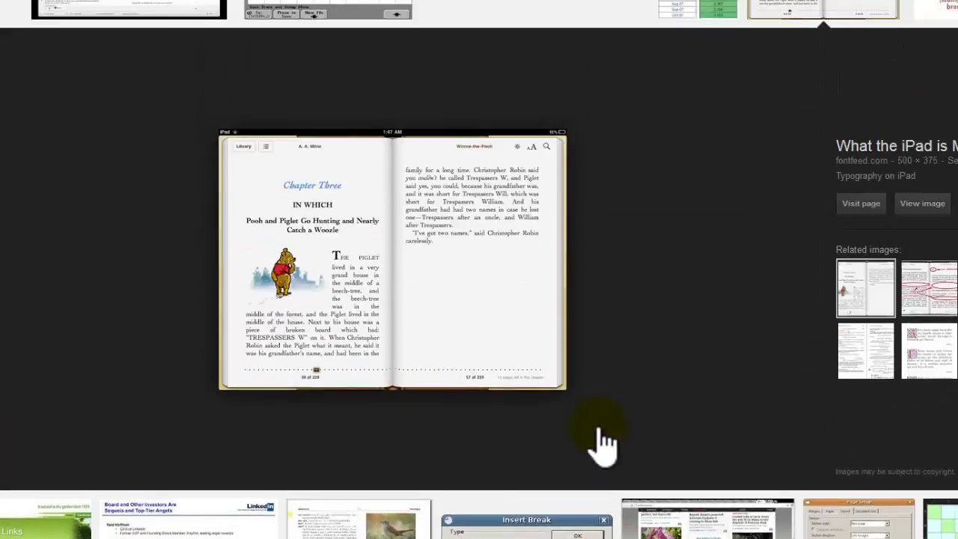
{"action": "scroll", "coordinate": [603, 446], "scroll_direction": "down", "scroll_amount": 5}
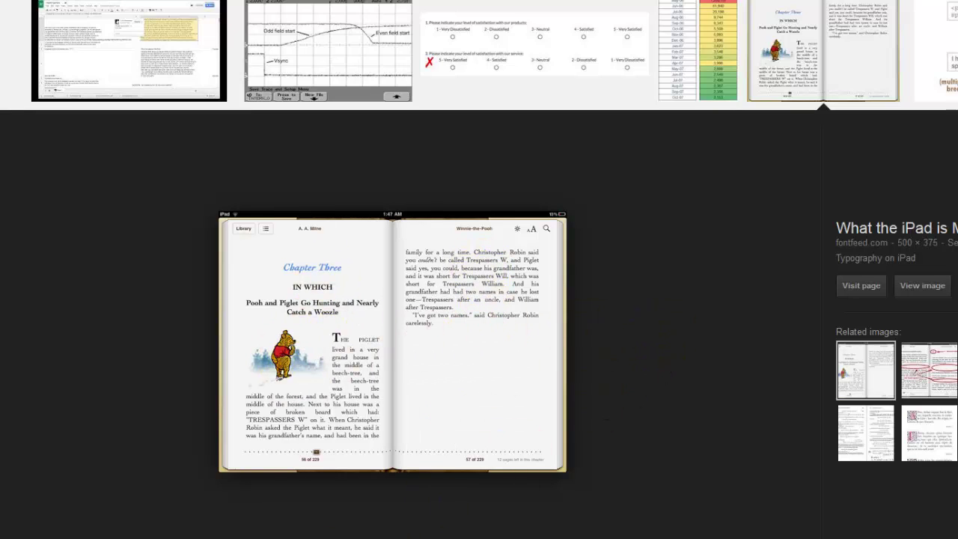
{"action": "mouse_move", "coordinate": [176, 533]}
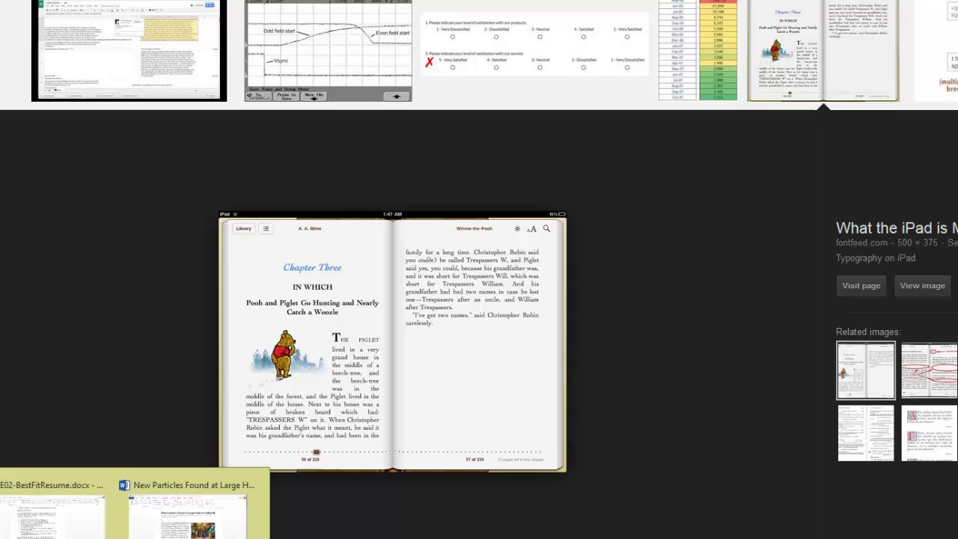
{"action": "left_click", "coordinate": [177, 516]}
{"action": "left_click", "coordinate": [358, 285]}
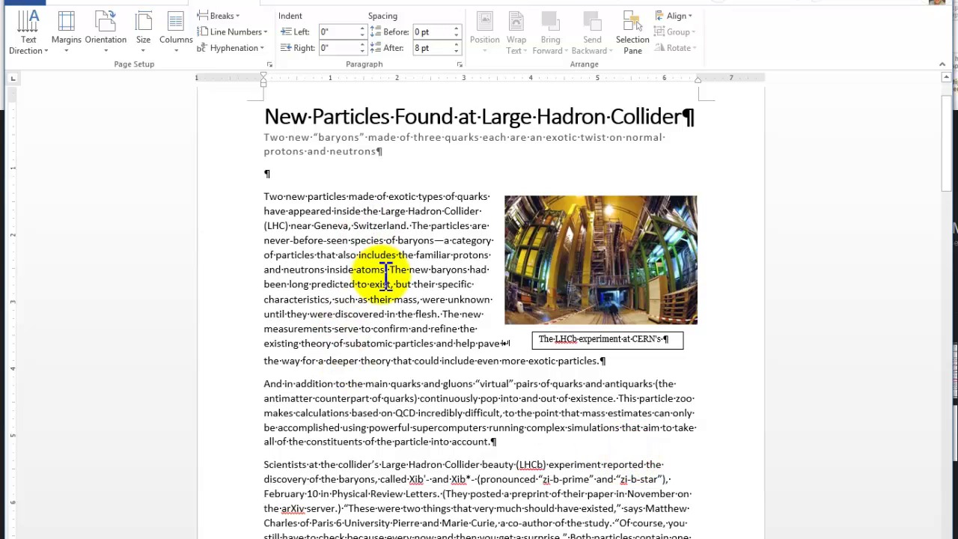
- Insert an Even Page section break before the article title
{"action": "left_click", "coordinate": [267, 117]}
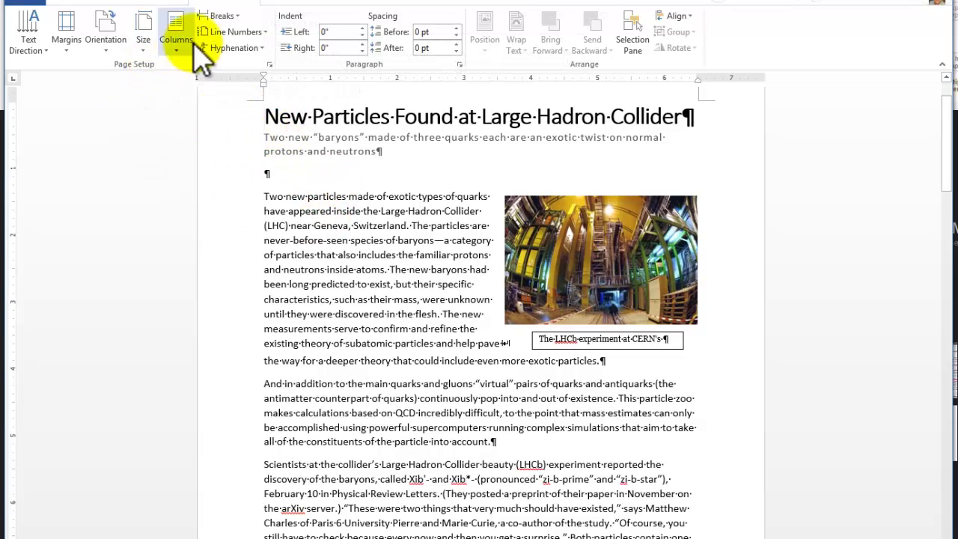
{"action": "left_click", "coordinate": [228, 15]}
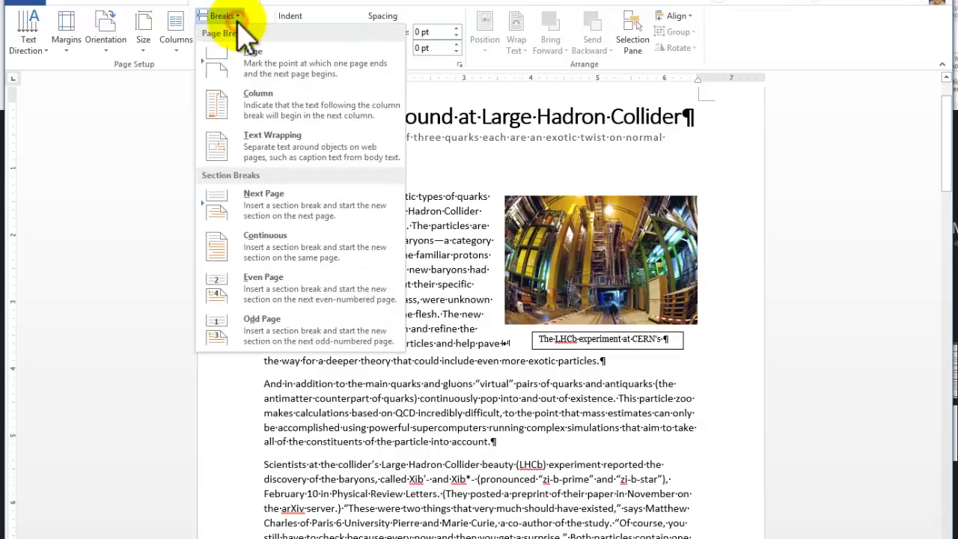
{"action": "left_click", "coordinate": [284, 287]}
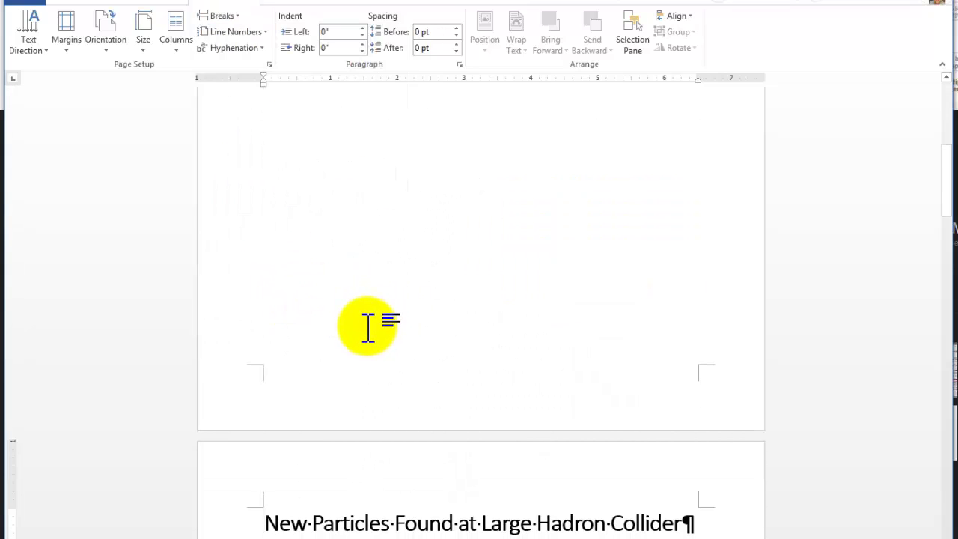
- Examine where the article title starts after the section break, highlighting the words "New Particles"
{"action": "scroll", "coordinate": [369, 330], "scroll_direction": "down", "scroll_amount": 5}
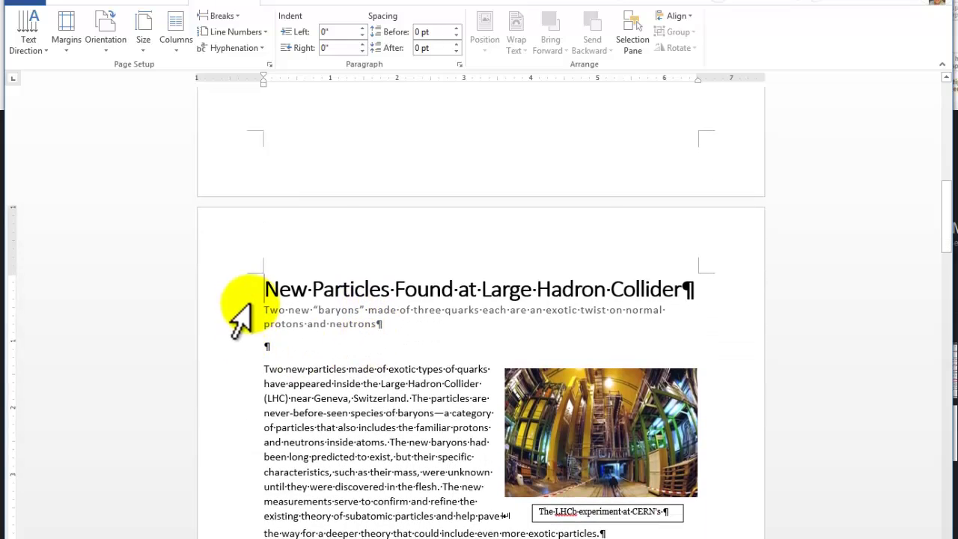
{"action": "mouse_move", "coordinate": [274, 288]}
{"action": "left_click_drag", "start_coordinate": [267, 289], "coordinate": [338, 303]}
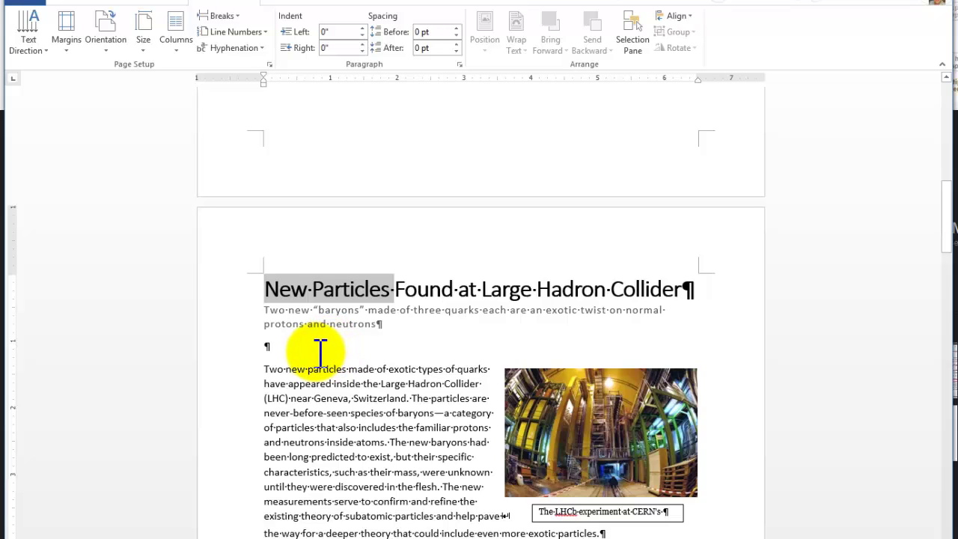
{"action": "scroll", "coordinate": [320, 348], "scroll_direction": "down", "scroll_amount": 2}
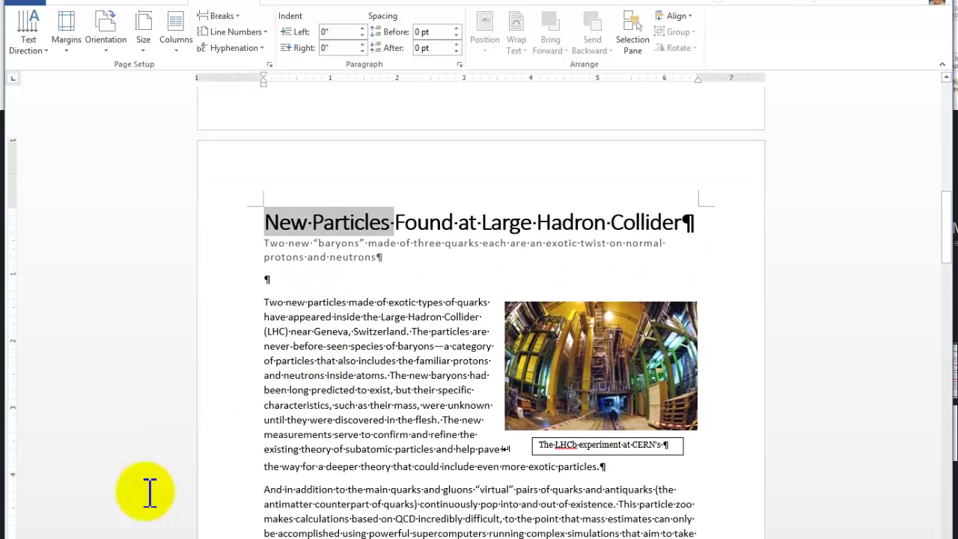
- Show the page thumbnails and look through pages 1 to 4 to check the layout after the Even Page break
{"action": "left_click", "coordinate": [30, 536]}
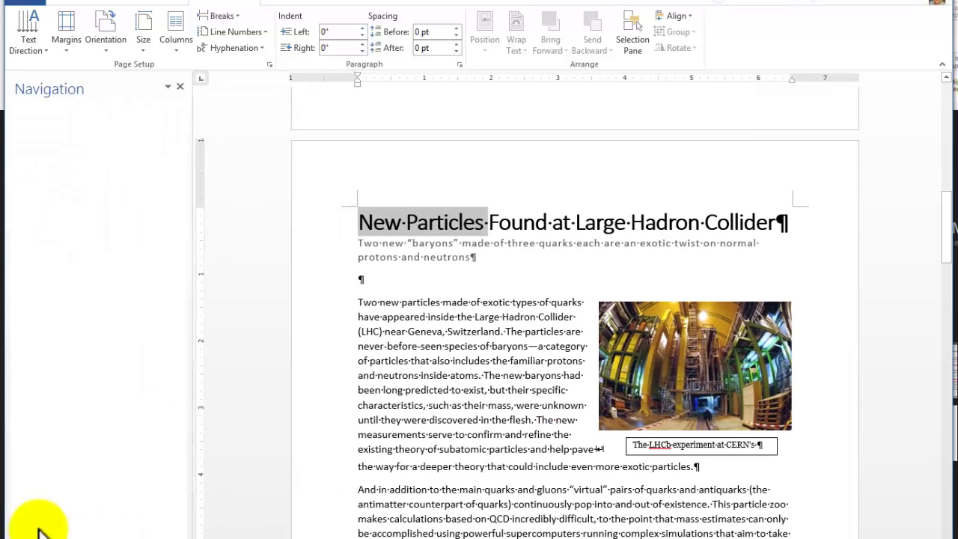
{"action": "left_click", "coordinate": [110, 367]}
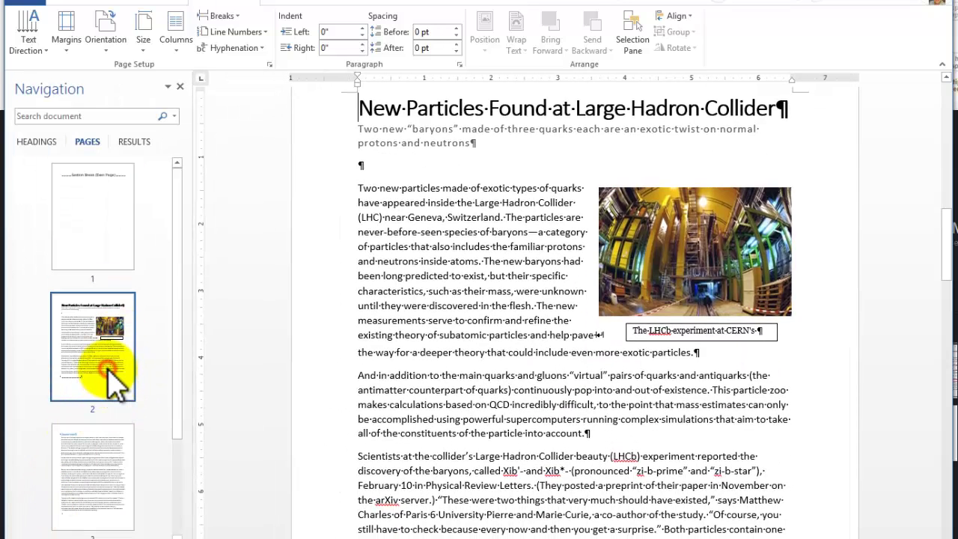
{"action": "left_click", "coordinate": [109, 229]}
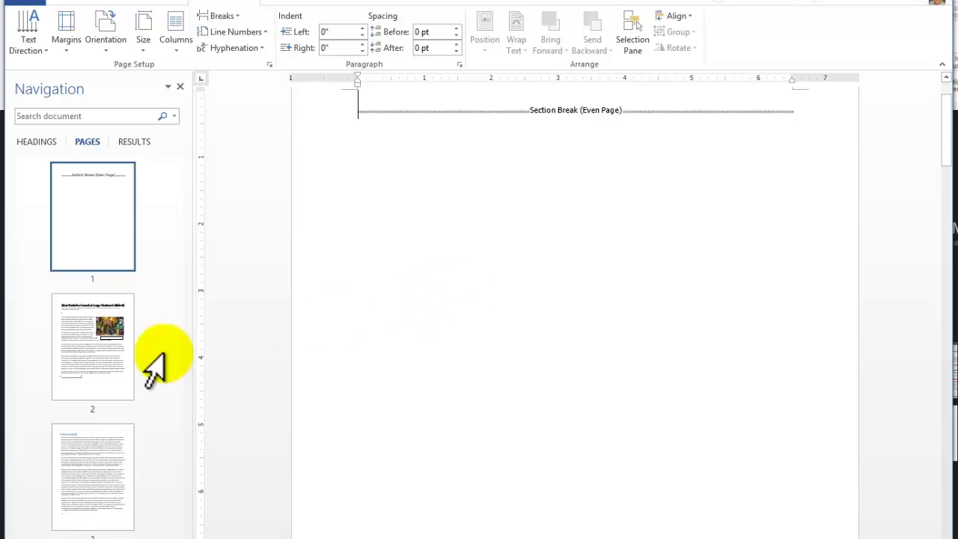
{"action": "left_click", "coordinate": [84, 354]}
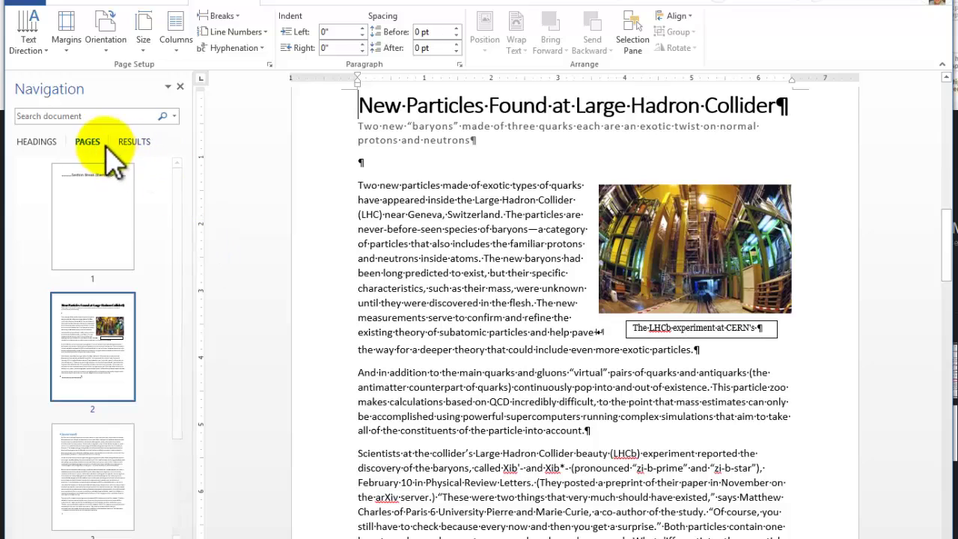
{"action": "left_click_drag", "start_coordinate": [178, 204], "coordinate": [182, 348]}
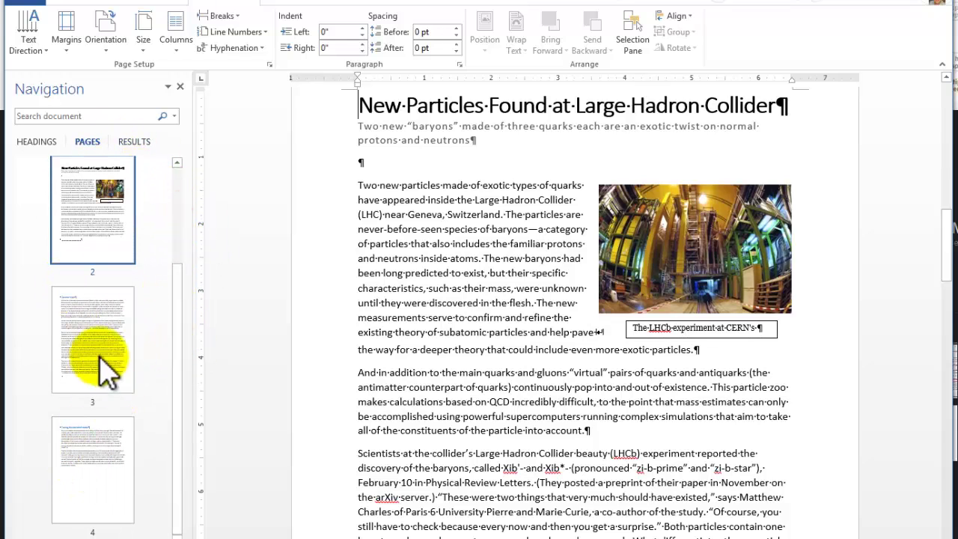
{"action": "left_click", "coordinate": [97, 346]}
{"action": "left_click", "coordinate": [86, 457]}
{"action": "left_click", "coordinate": [90, 206]}
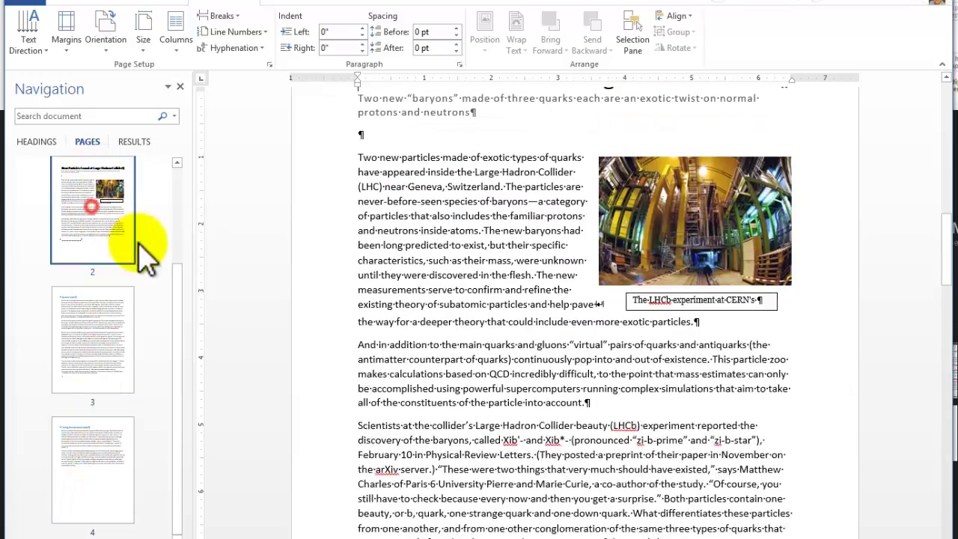
- Undo the Even Page section break before the title and look over the article down to the "Quantum spin" heading
{"action": "left_click_drag", "start_coordinate": [179, 276], "coordinate": [182, 117]}
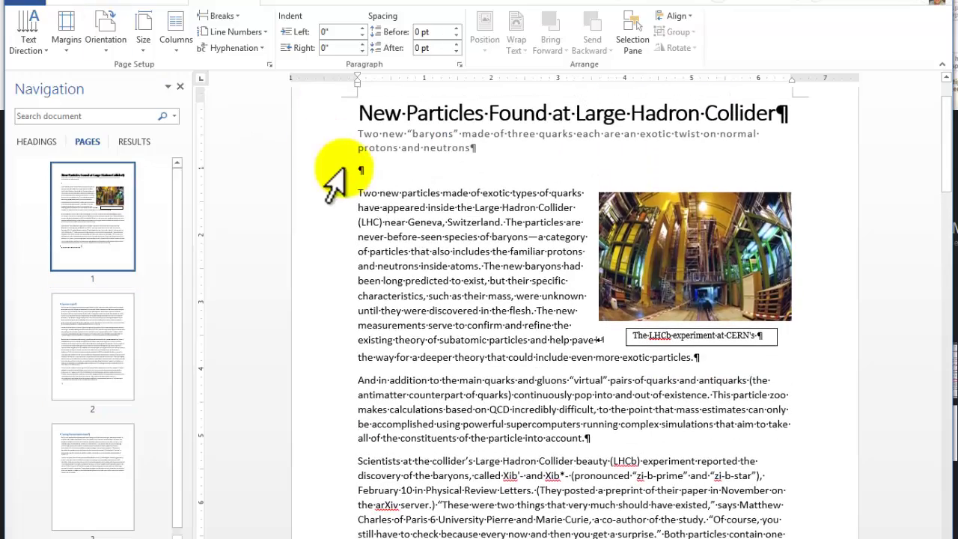
{"action": "left_click", "coordinate": [463, 284]}
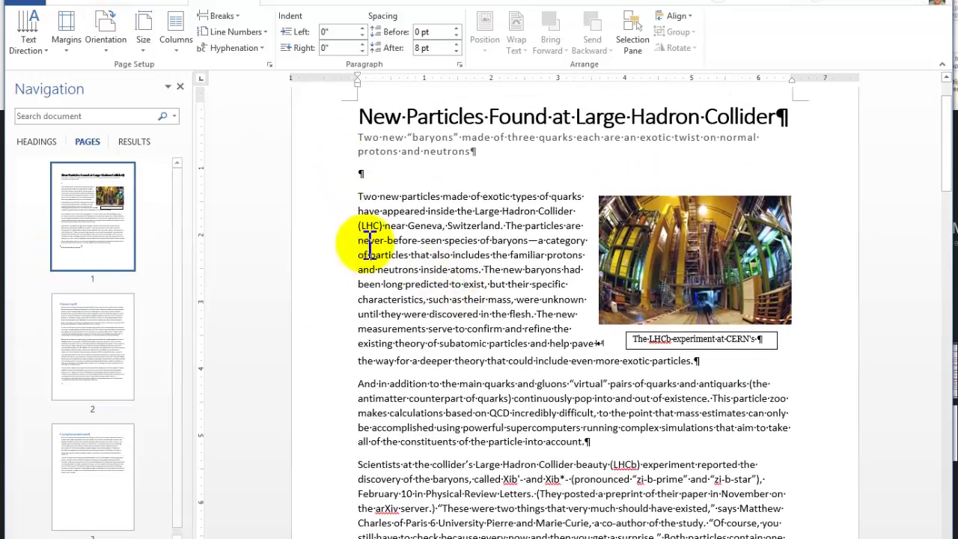
{"action": "scroll", "coordinate": [393, 307], "scroll_direction": "down", "scroll_amount": 10}
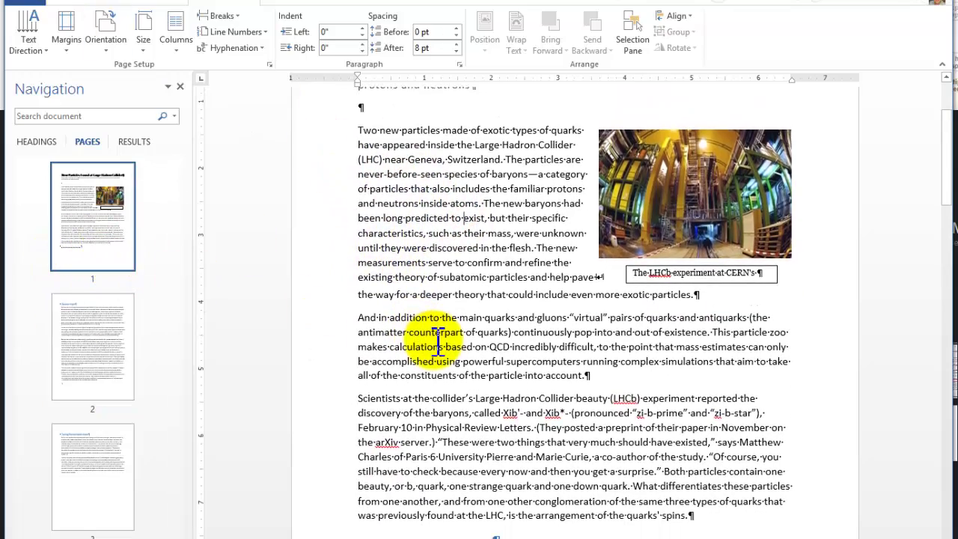
{"action": "scroll", "coordinate": [517, 384], "scroll_direction": "down", "scroll_amount": 2}
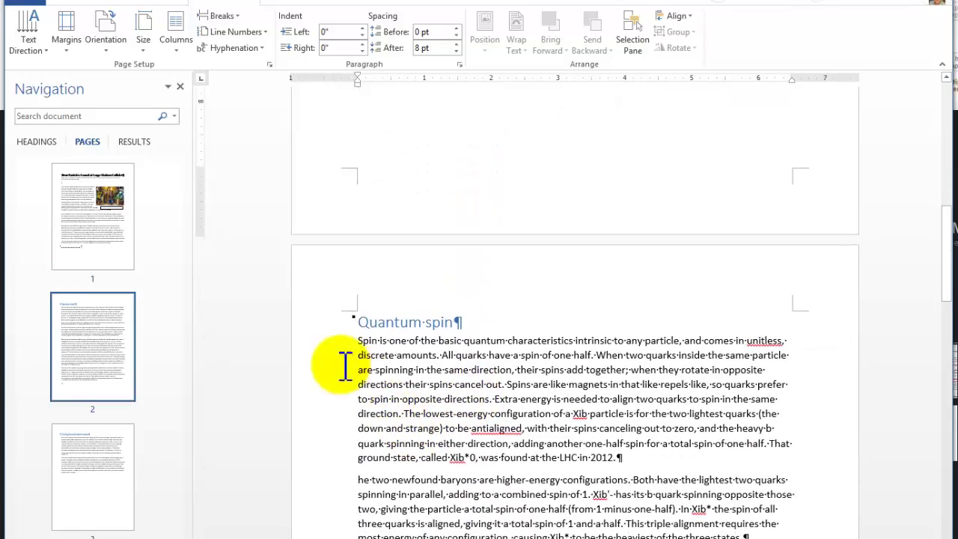
- Compare the first page's text and closing page break with the start of the "Quantum spin" page
{"action": "left_click", "coordinate": [358, 322]}
{"action": "scroll", "coordinate": [545, 293], "scroll_direction": "up", "scroll_amount": 3}
{"action": "scroll", "coordinate": [544, 294], "scroll_direction": "up", "scroll_amount": 3}
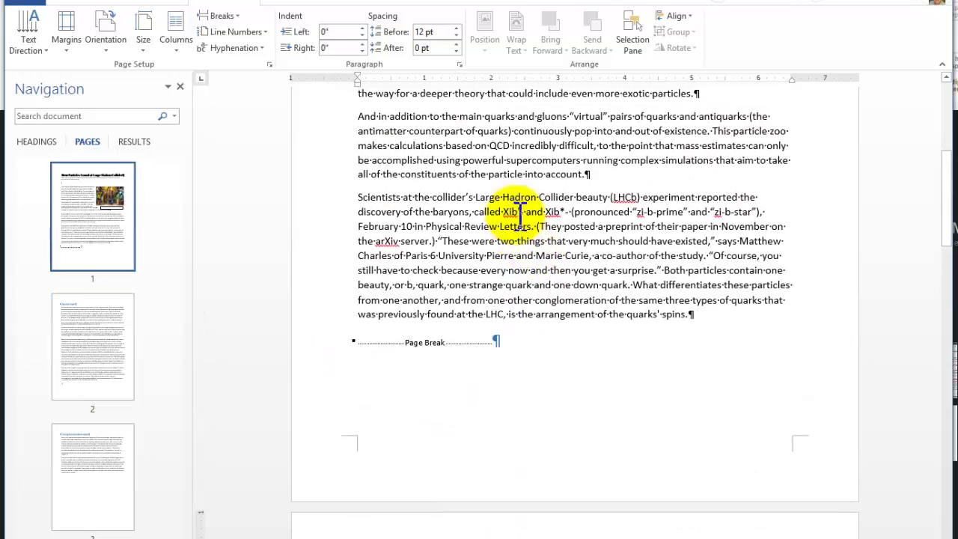
{"action": "left_click", "coordinate": [519, 214]}
{"action": "scroll", "coordinate": [528, 220], "scroll_direction": "up", "scroll_amount": 6}
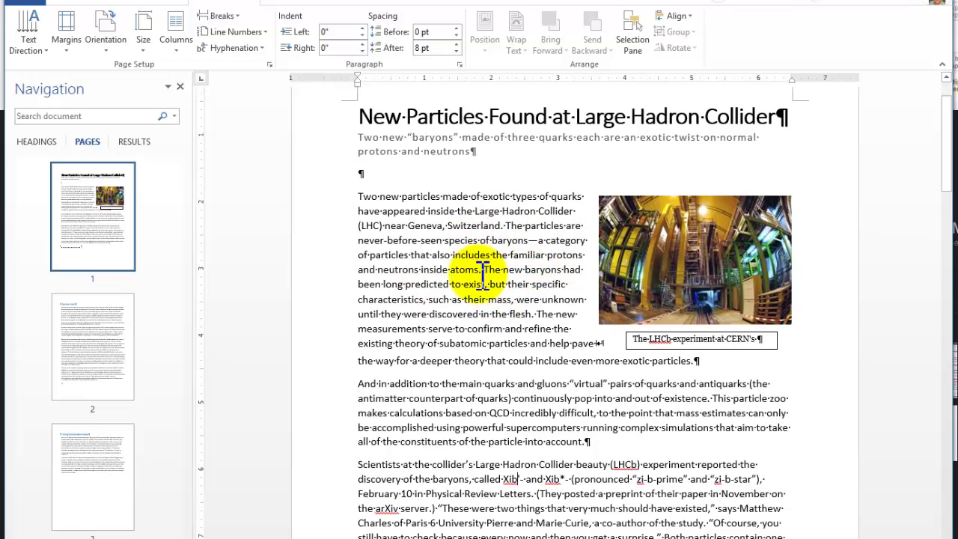
{"action": "scroll", "coordinate": [487, 272], "scroll_direction": "down", "scroll_amount": 15}
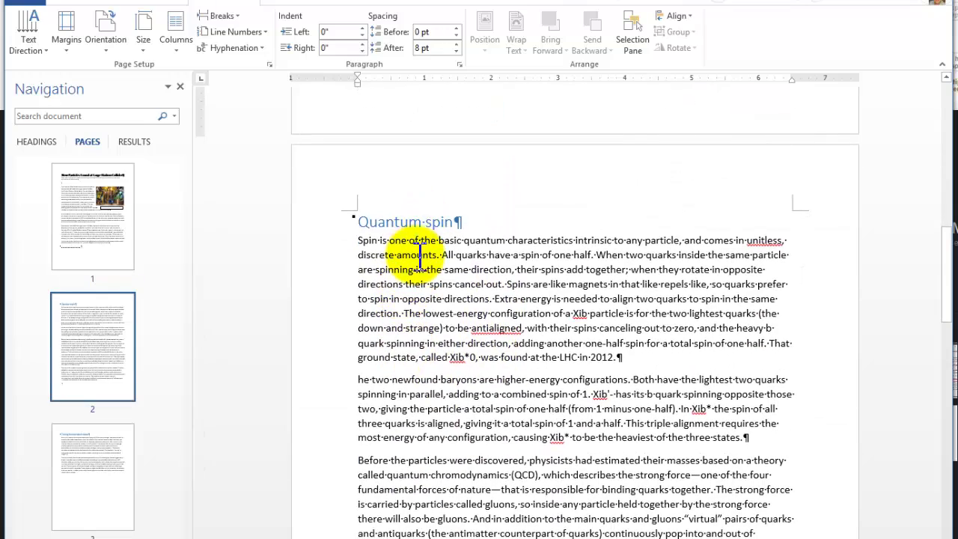
{"action": "left_click", "coordinate": [353, 217]}
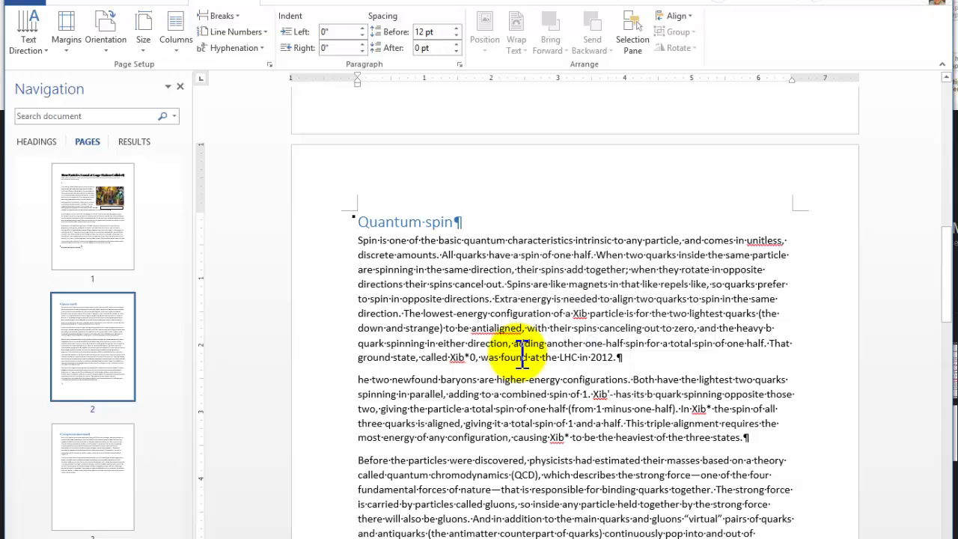
{"action": "scroll", "coordinate": [539, 397], "scroll_direction": "up", "scroll_amount": 15}
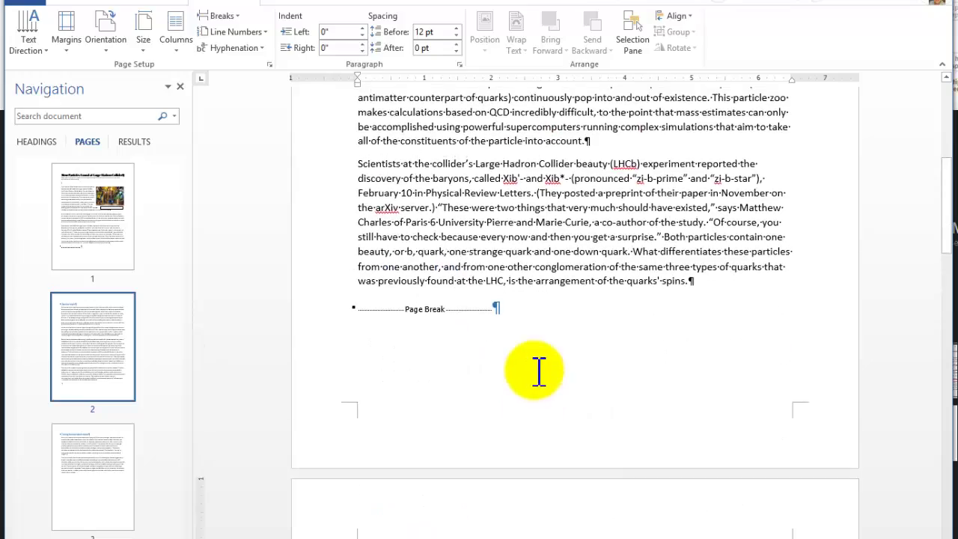
{"action": "left_click", "coordinate": [476, 223]}
{"action": "scroll", "coordinate": [543, 296], "scroll_direction": "up", "scroll_amount": 2}
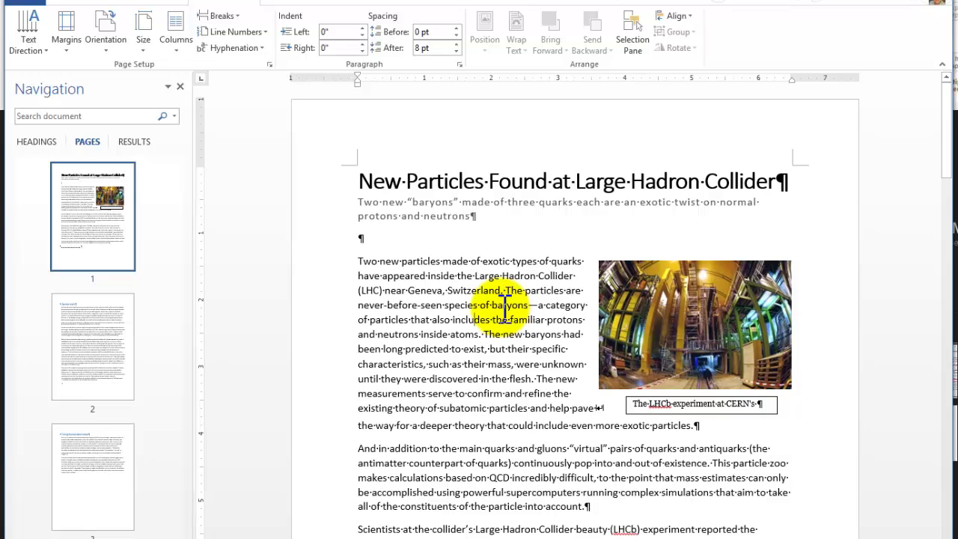
- Insert an Odd Page section break before the "Quantum spin" heading on page 2
{"action": "left_click", "coordinate": [78, 344]}
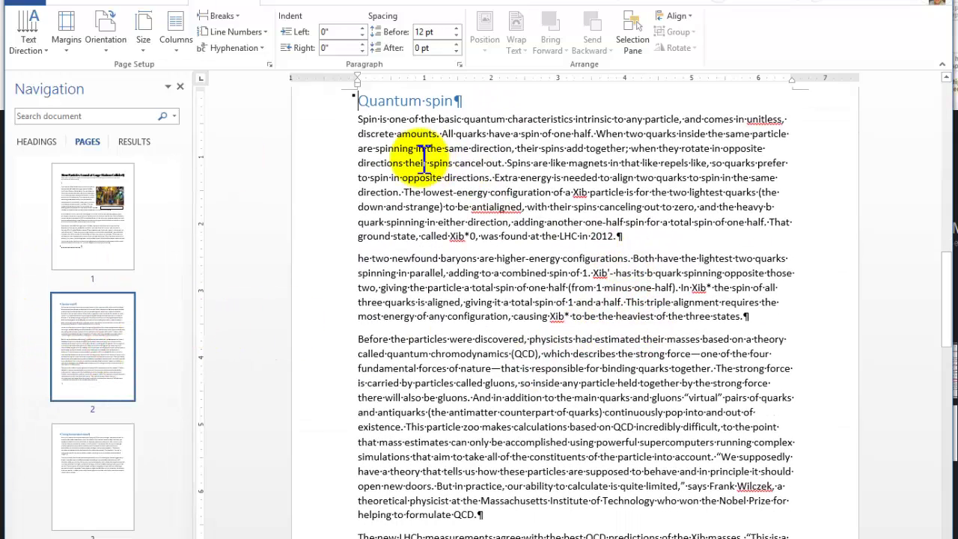
{"action": "left_click", "coordinate": [485, 236]}
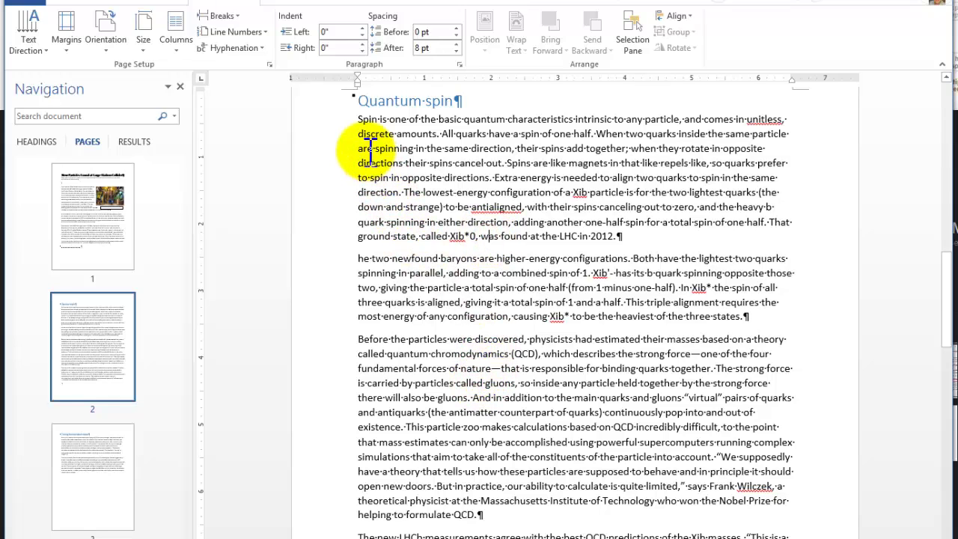
{"action": "left_click", "coordinate": [355, 99]}
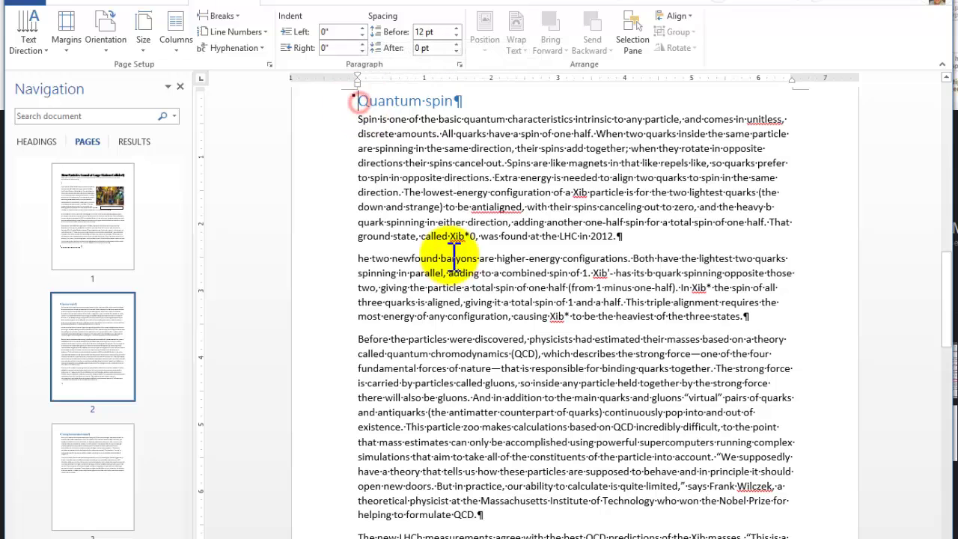
{"action": "left_click", "coordinate": [233, 16]}
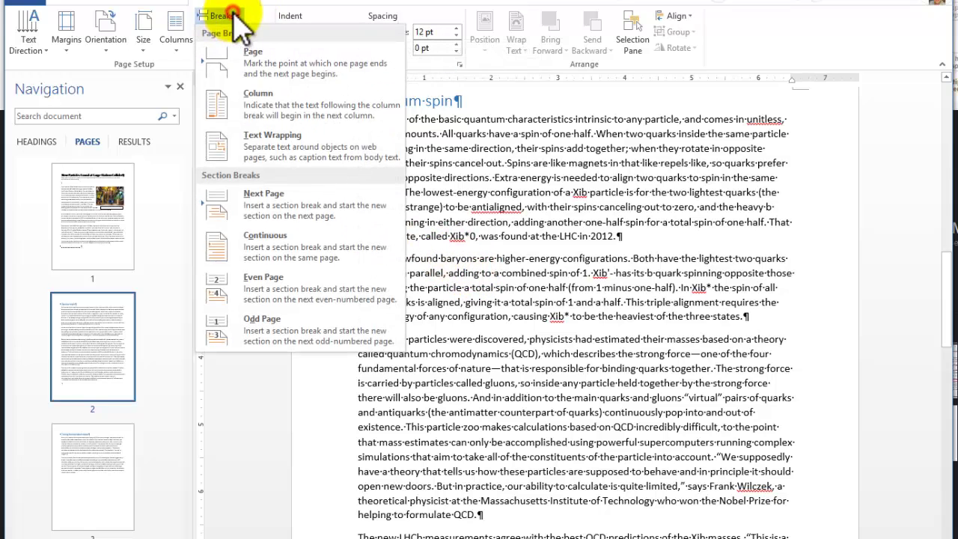
{"action": "left_click", "coordinate": [285, 326]}
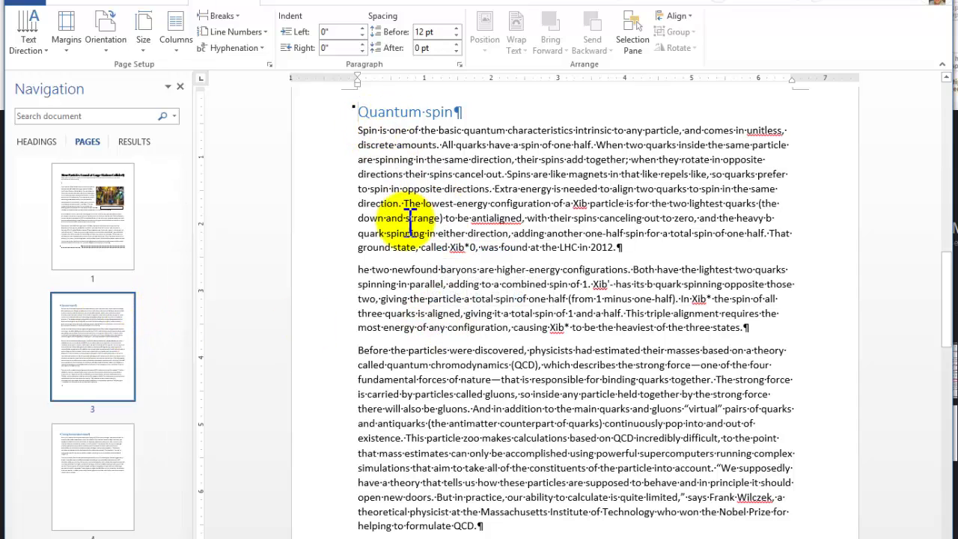
- Compare page 1 and its closing Odd Page section break with the "Quantum spin" page to check the page numbering
{"action": "mouse_move", "coordinate": [412, 203]}
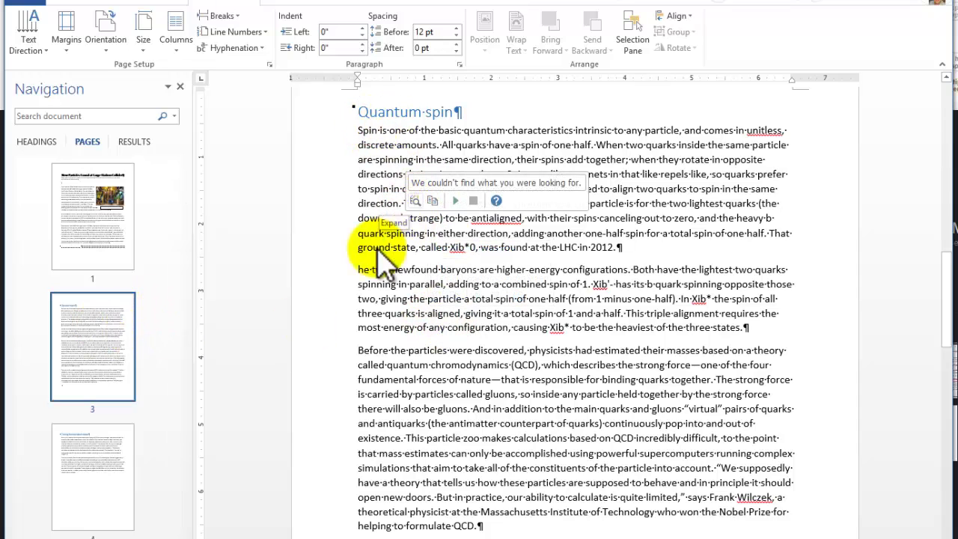
{"action": "left_click", "coordinate": [79, 331]}
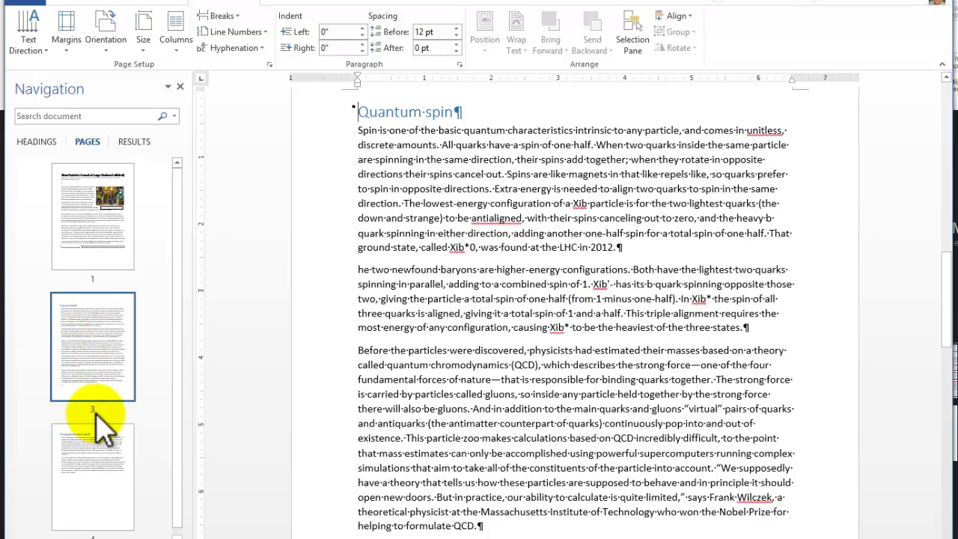
{"action": "left_click", "coordinate": [87, 409]}
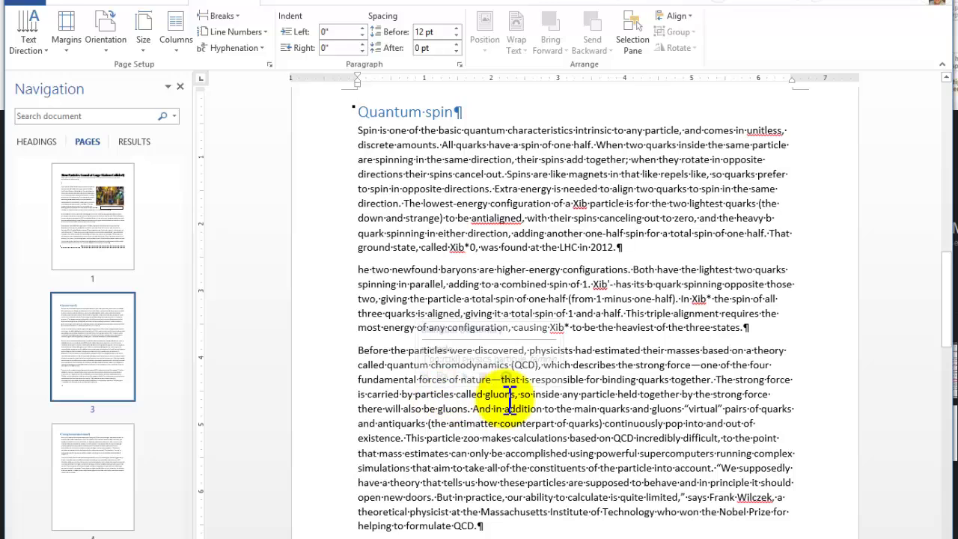
{"action": "scroll", "coordinate": [526, 404], "scroll_direction": "up", "scroll_amount": 3}
{"action": "scroll", "coordinate": [526, 404], "scroll_direction": "up", "scroll_amount": 4}
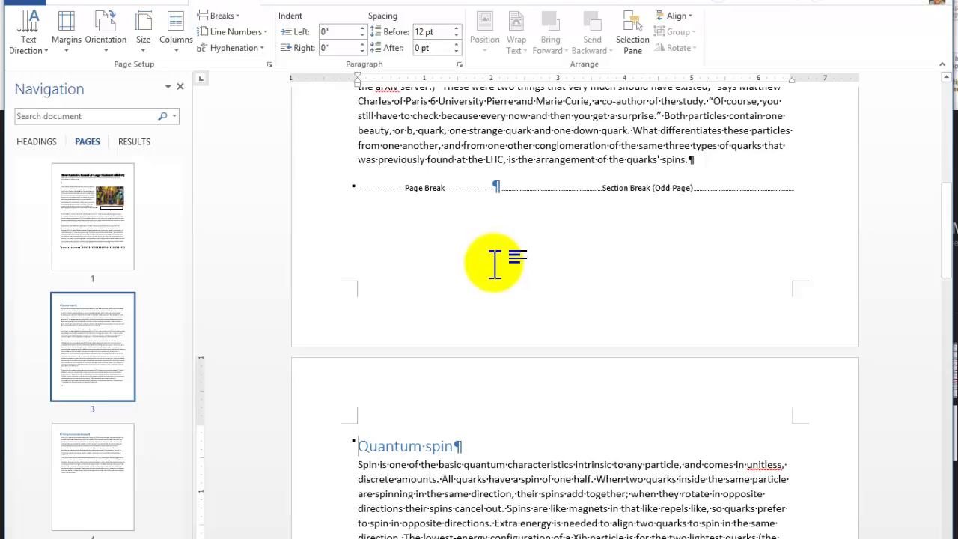
{"action": "left_click", "coordinate": [86, 224]}
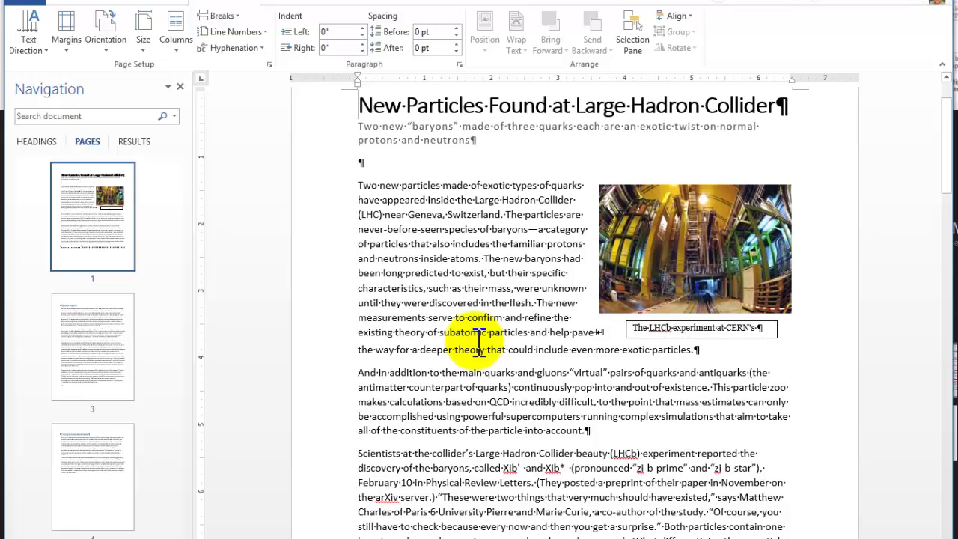
{"action": "left_click", "coordinate": [85, 359]}
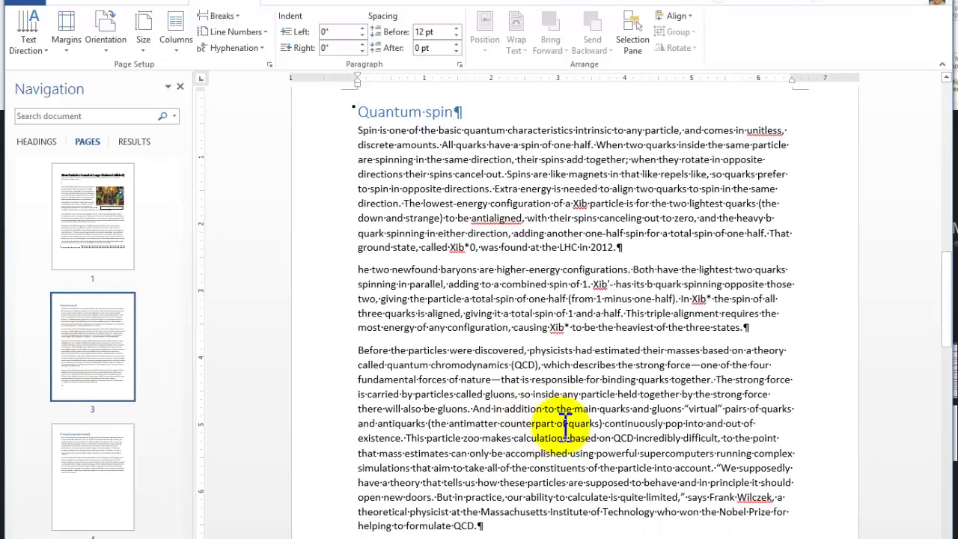
{"action": "mouse_move", "coordinate": [568, 424]}
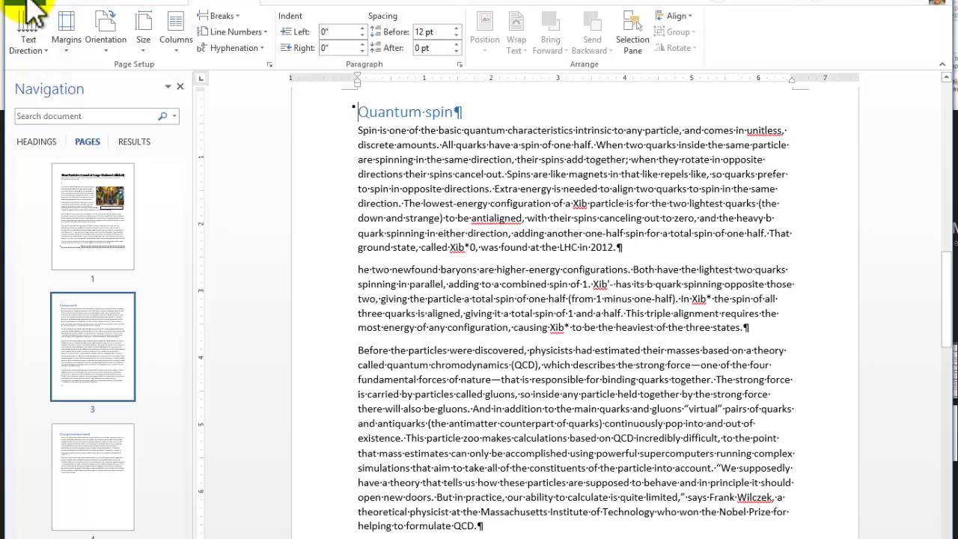
- Preview the article for printing, zoomed out to show all pages, to check the Odd Page break's layout, and return to the document
{"action": "left_click", "coordinate": [27, 5]}
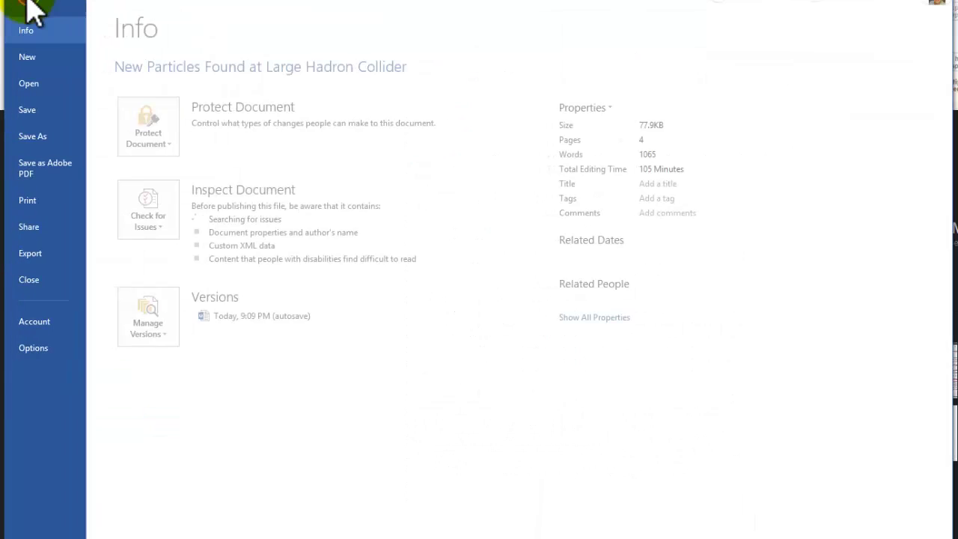
{"action": "left_click", "coordinate": [34, 201]}
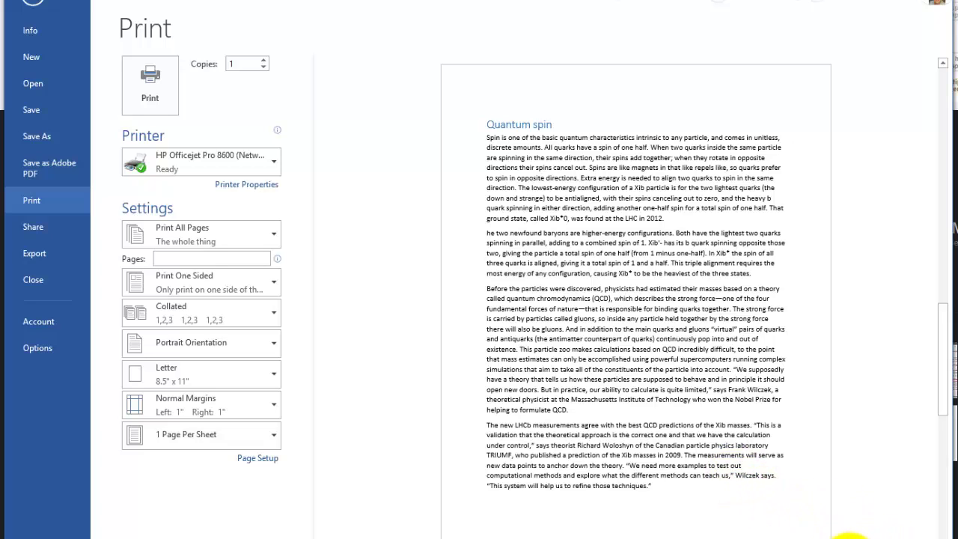
{"action": "left_click", "coordinate": [845, 536]}
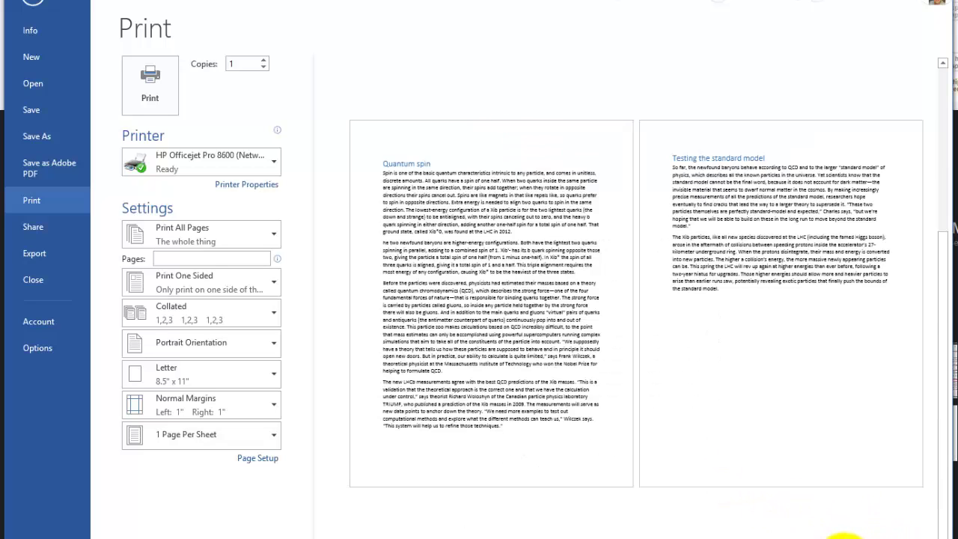
{"action": "left_click", "coordinate": [845, 536]}
{"action": "left_click", "coordinate": [845, 536]}
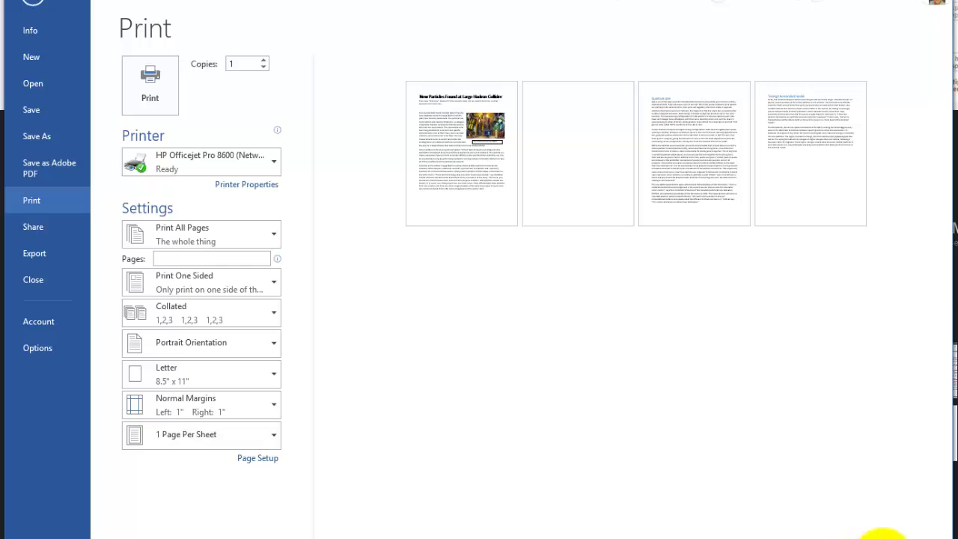
{"action": "left_click", "coordinate": [928, 535]}
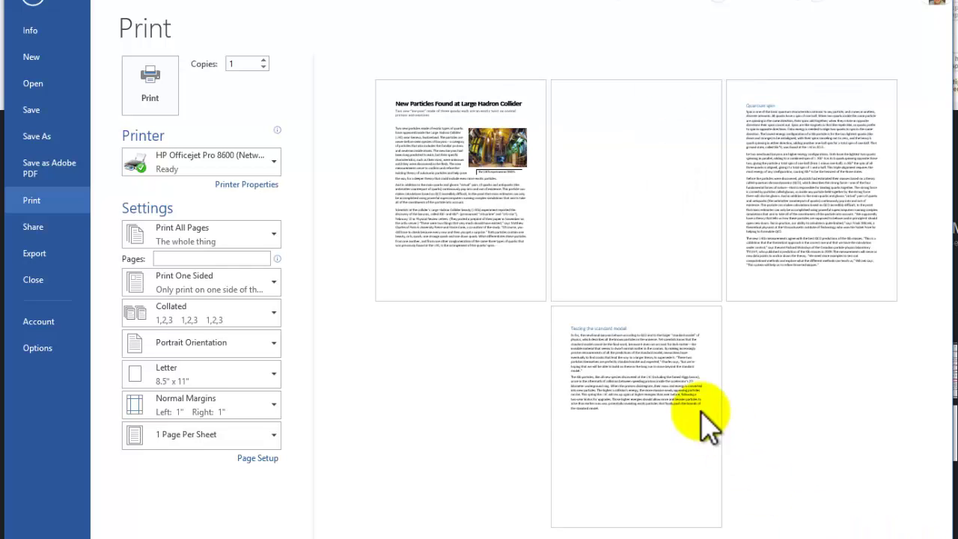
{"action": "left_click", "coordinate": [427, 160]}
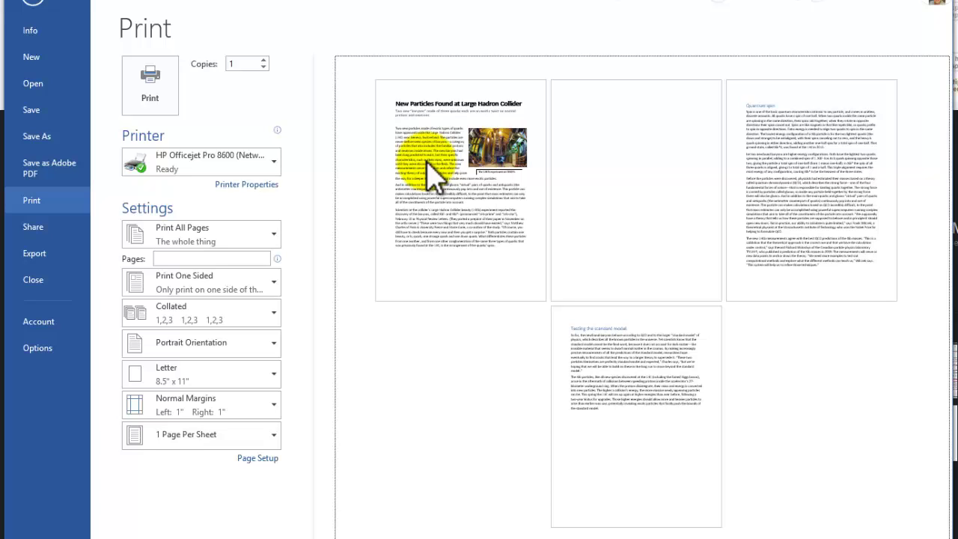
{"action": "left_click_drag", "start_coordinate": [427, 161], "coordinate": [782, 176]}
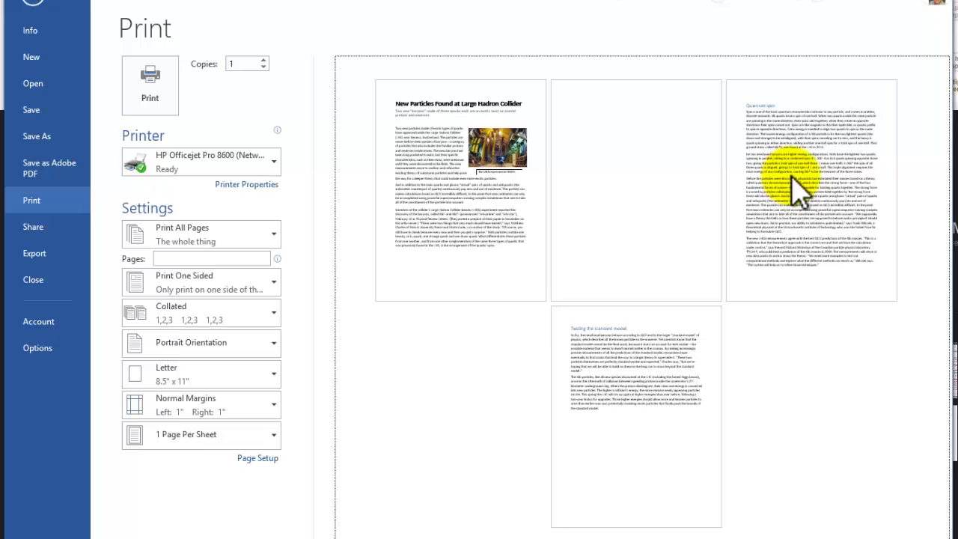
{"action": "left_click", "coordinate": [672, 341]}
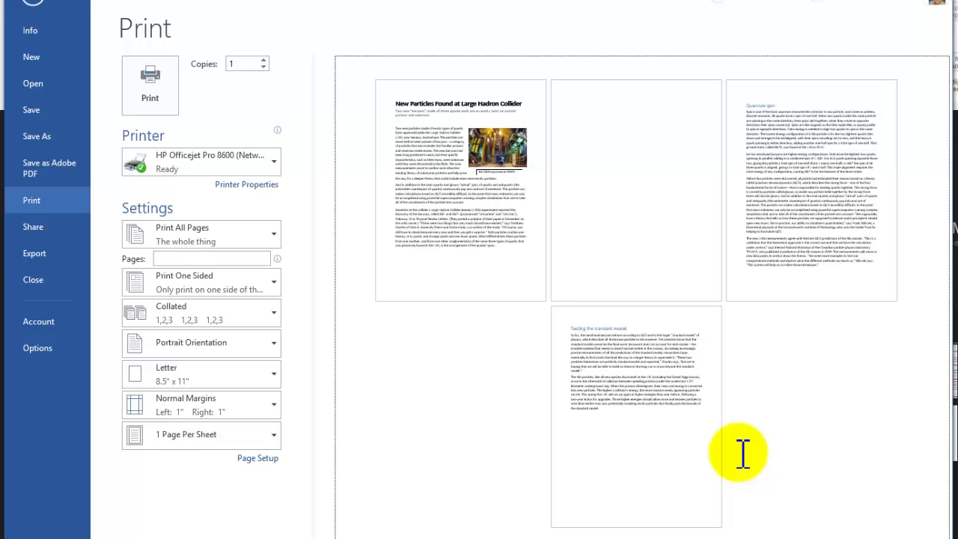
{"action": "left_click", "coordinate": [34, 12]}
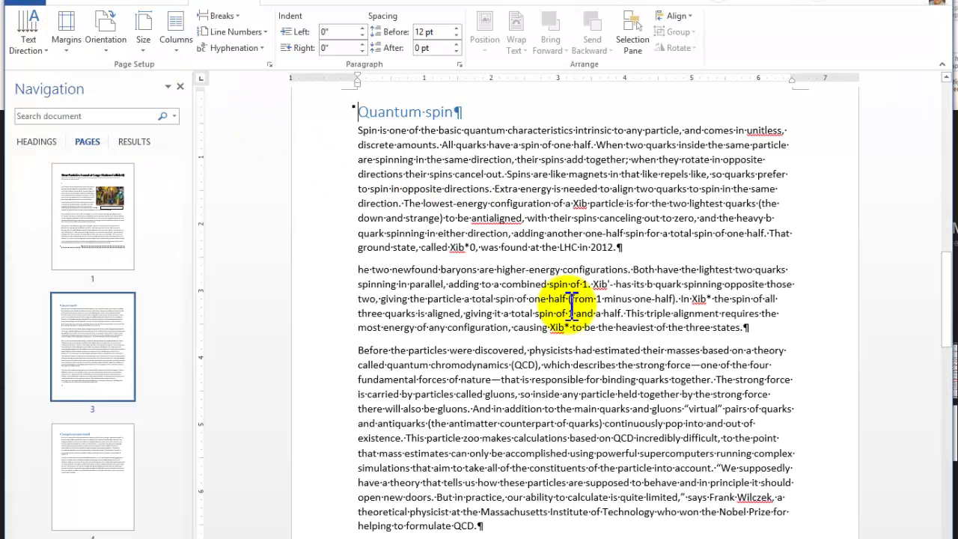
- Place the cursor before the "Testing the standard model" heading, look over the available break types, and return to "Quantum spin"
{"action": "scroll", "coordinate": [572, 307], "scroll_direction": "up", "scroll_amount": 2}
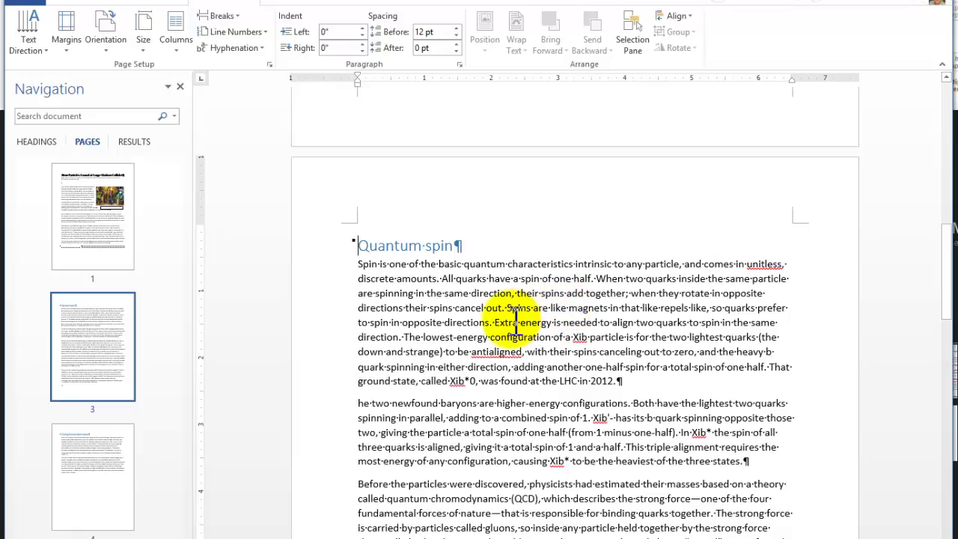
{"action": "scroll", "coordinate": [521, 330], "scroll_direction": "down", "scroll_amount": 15}
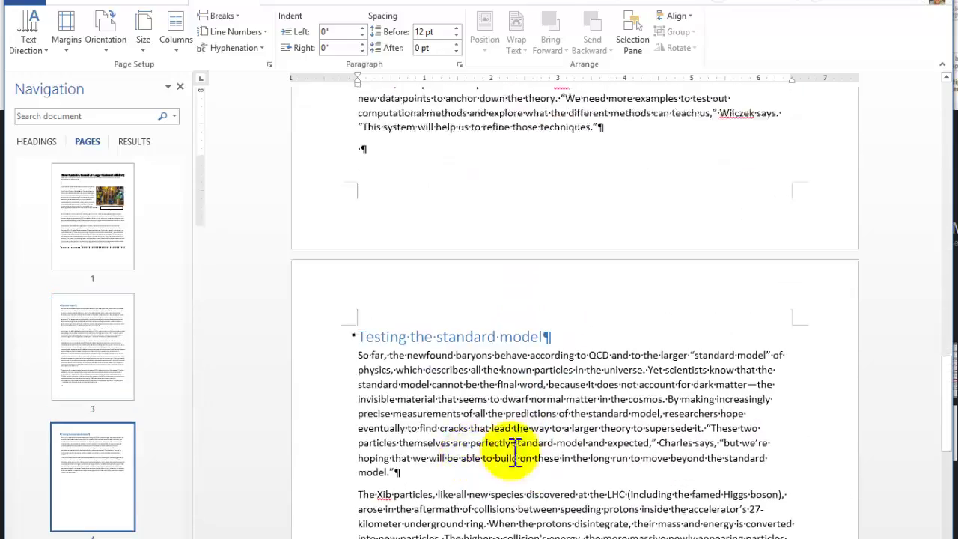
{"action": "left_click", "coordinate": [360, 311]}
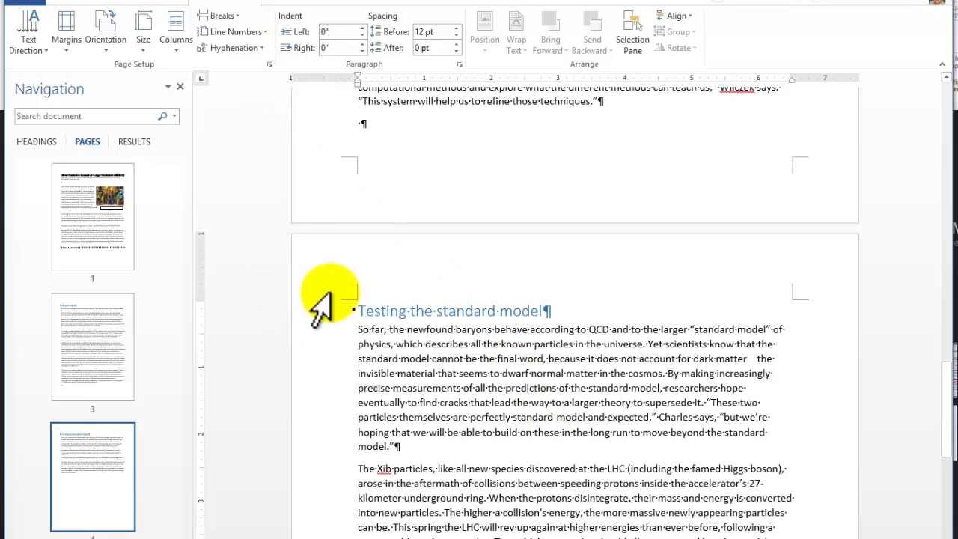
{"action": "left_click", "coordinate": [362, 310]}
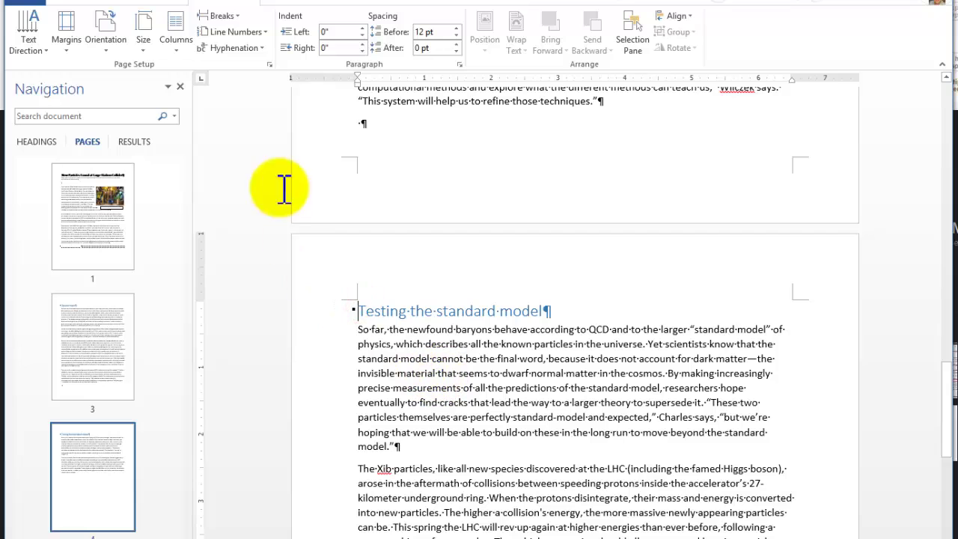
{"action": "left_click", "coordinate": [235, 16]}
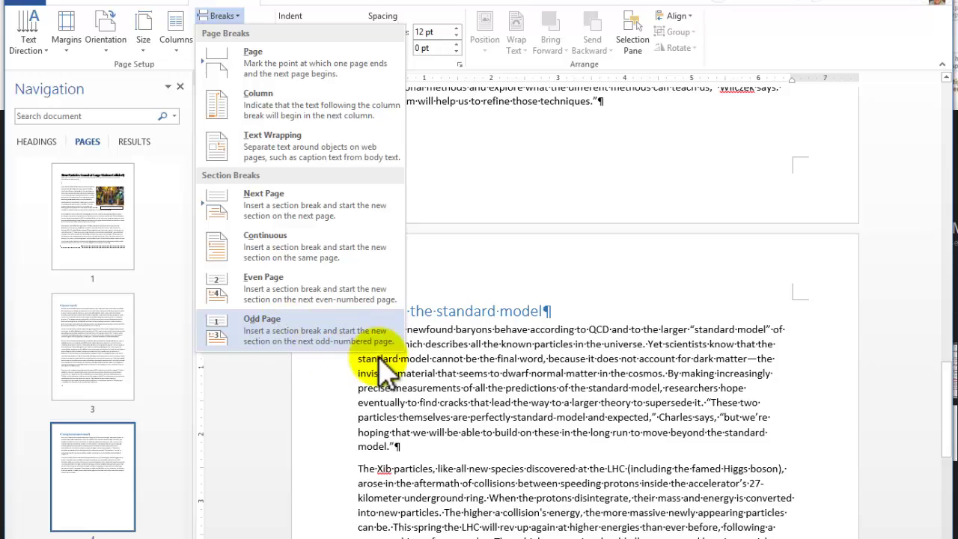
{"action": "left_click", "coordinate": [607, 423]}
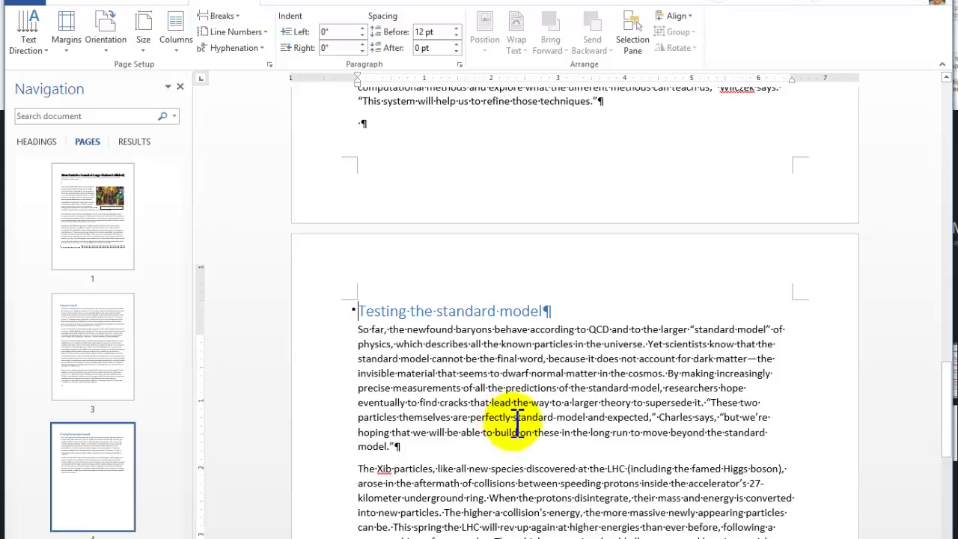
{"action": "scroll", "coordinate": [516, 419], "scroll_direction": "up", "scroll_amount": 15}
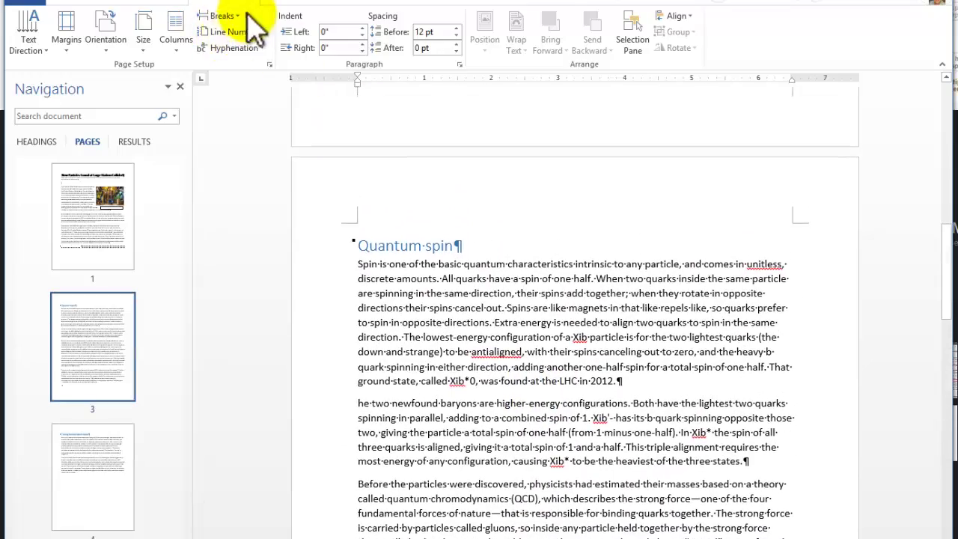
{"action": "scroll", "coordinate": [246, 25], "scroll_direction": "up", "scroll_amount": 2}
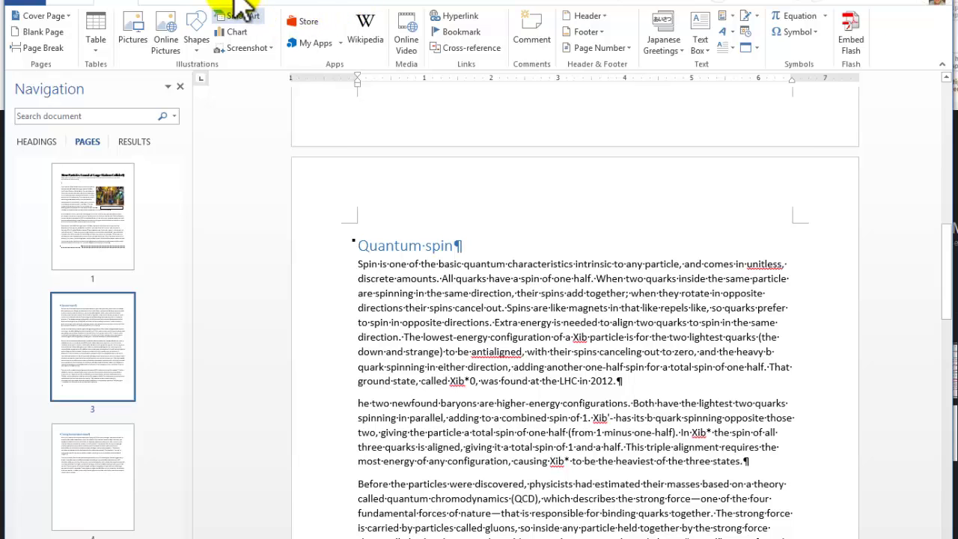
{"action": "left_click", "coordinate": [235, 12]}
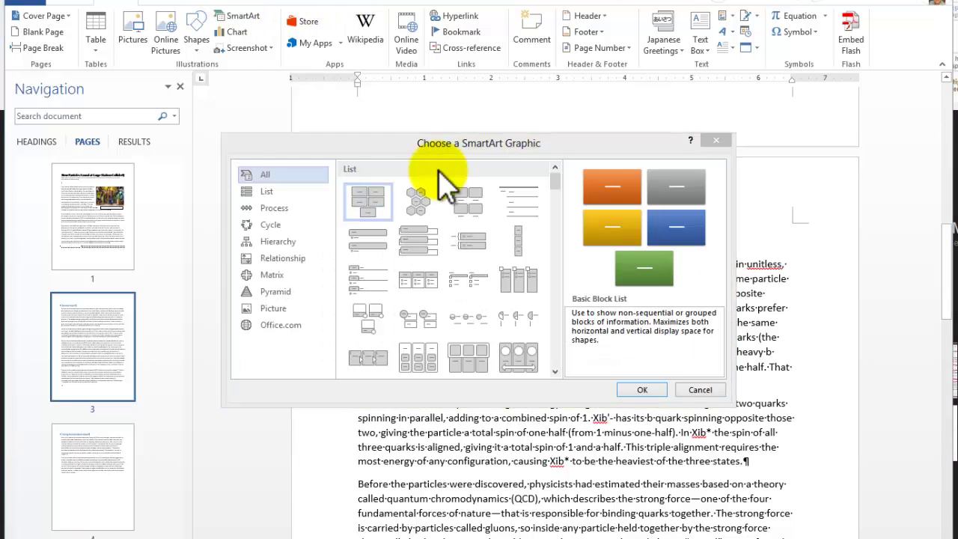
{"action": "left_click", "coordinate": [683, 392]}
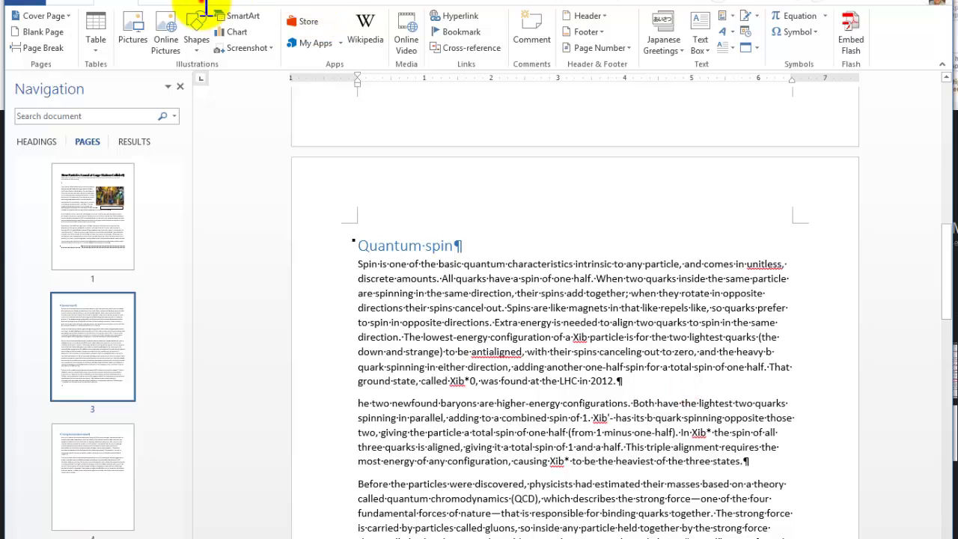
{"action": "left_click", "coordinate": [216, 4]}
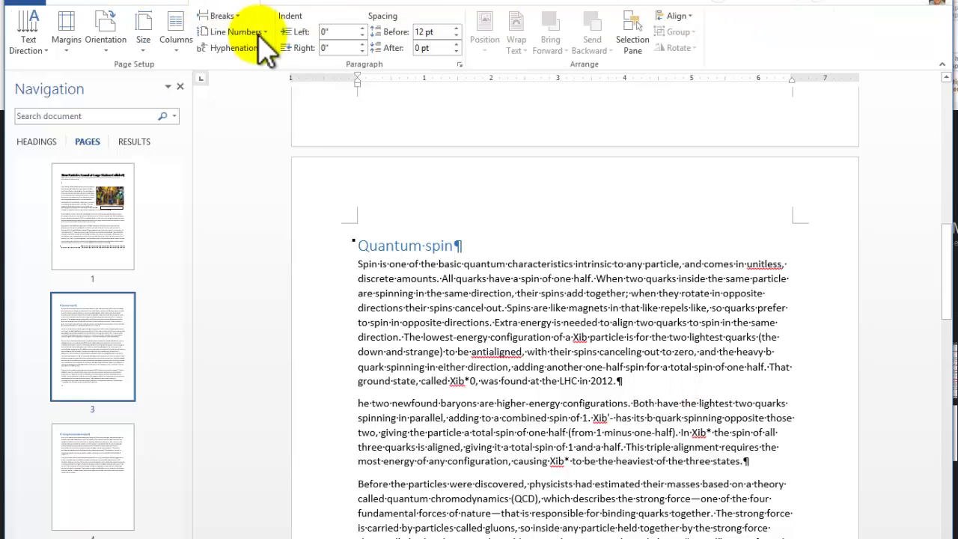
- Review the page and section break types, down to Odd Page, without inserting one
{"action": "left_click", "coordinate": [236, 16]}
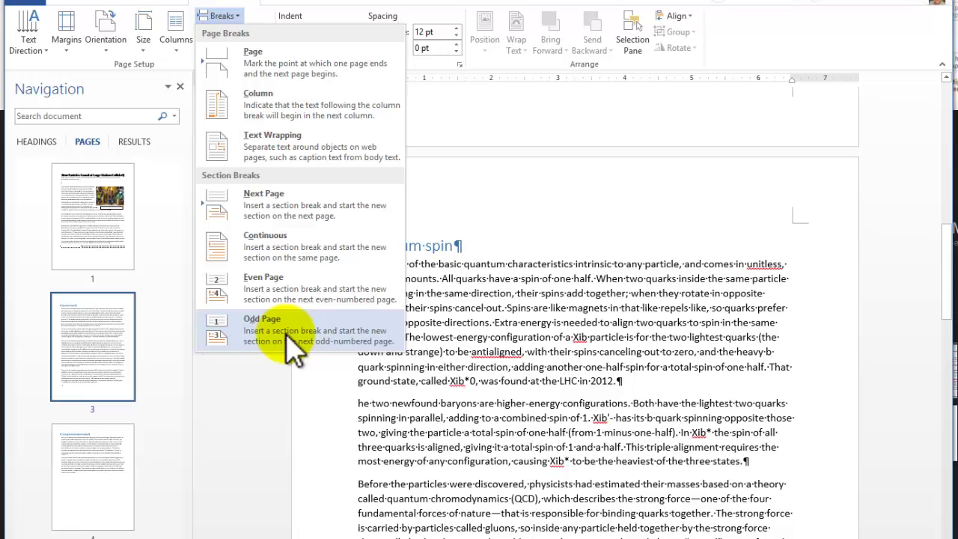
{"action": "left_click", "coordinate": [516, 359]}
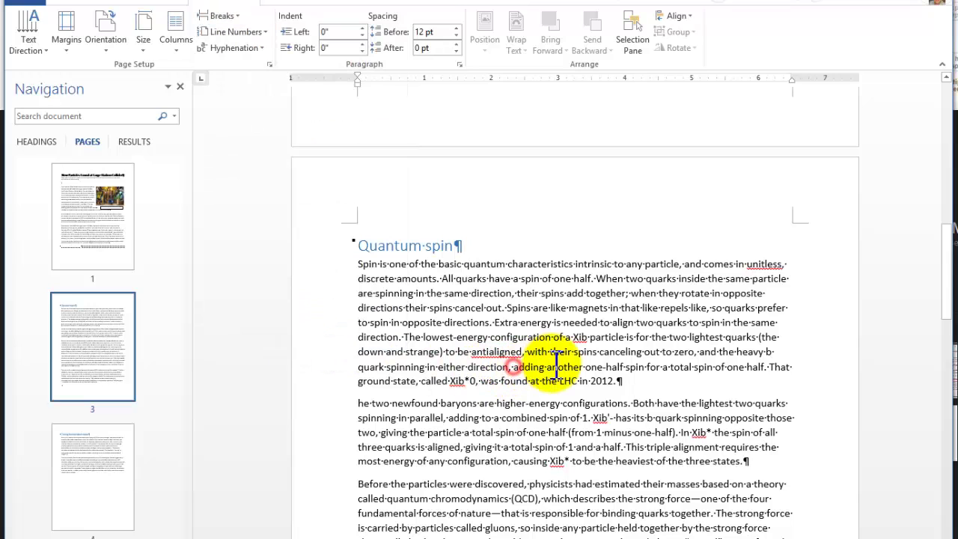